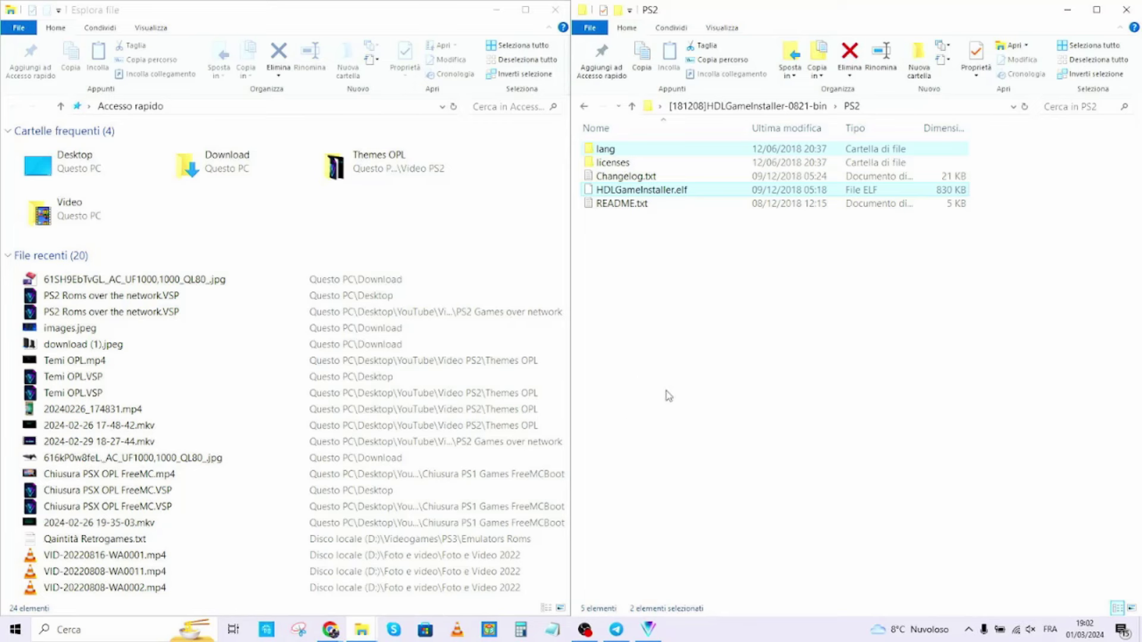
Create a new folder named GameNet inside the PS2 folder of HDLGameInstaller
click(645, 399)
right_click(646, 398)
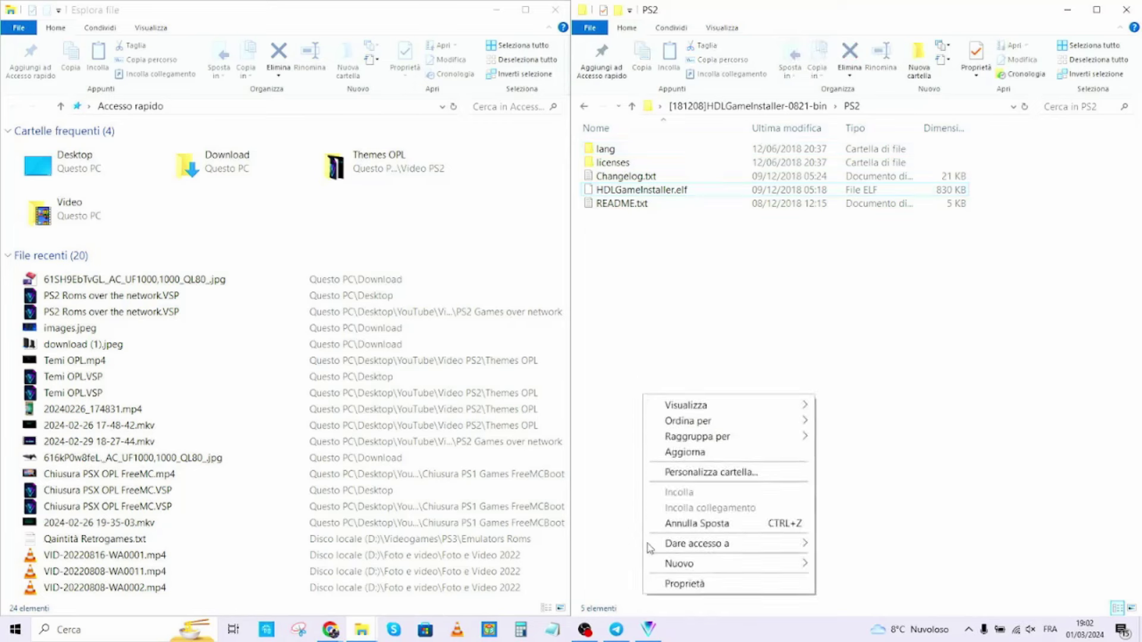
mouse_move(704, 565)
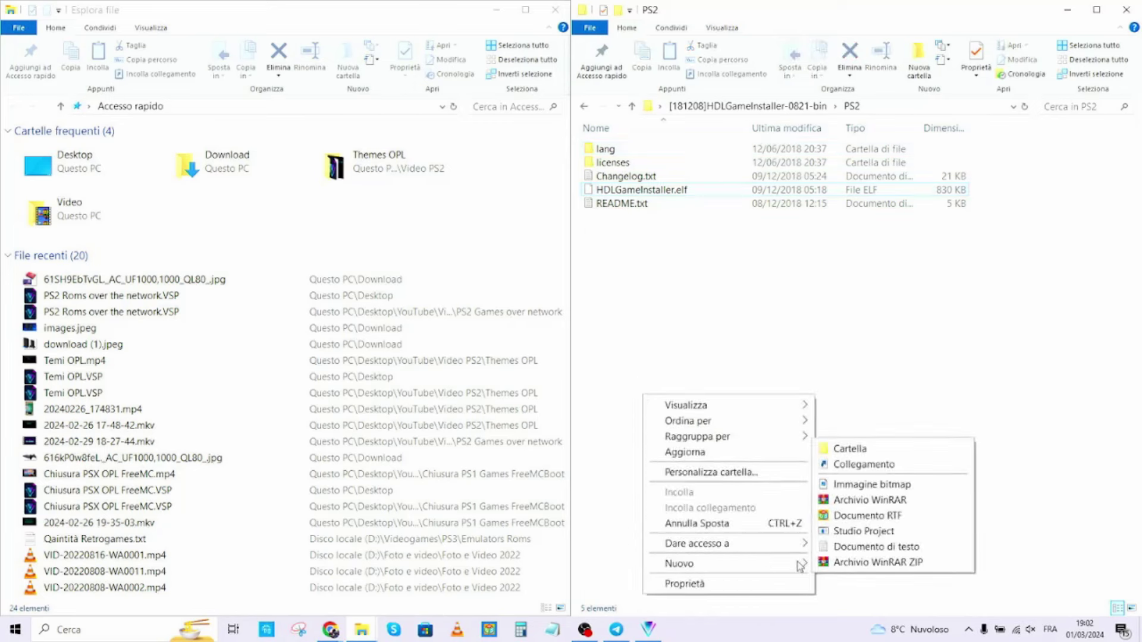
click(855, 452)
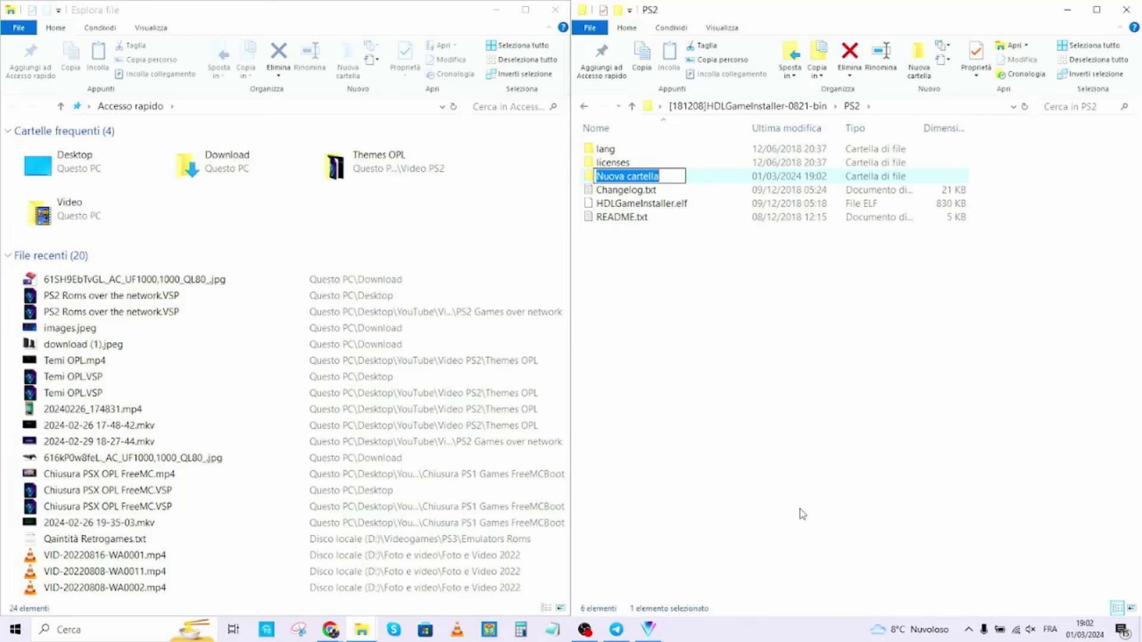
text(GameNet)
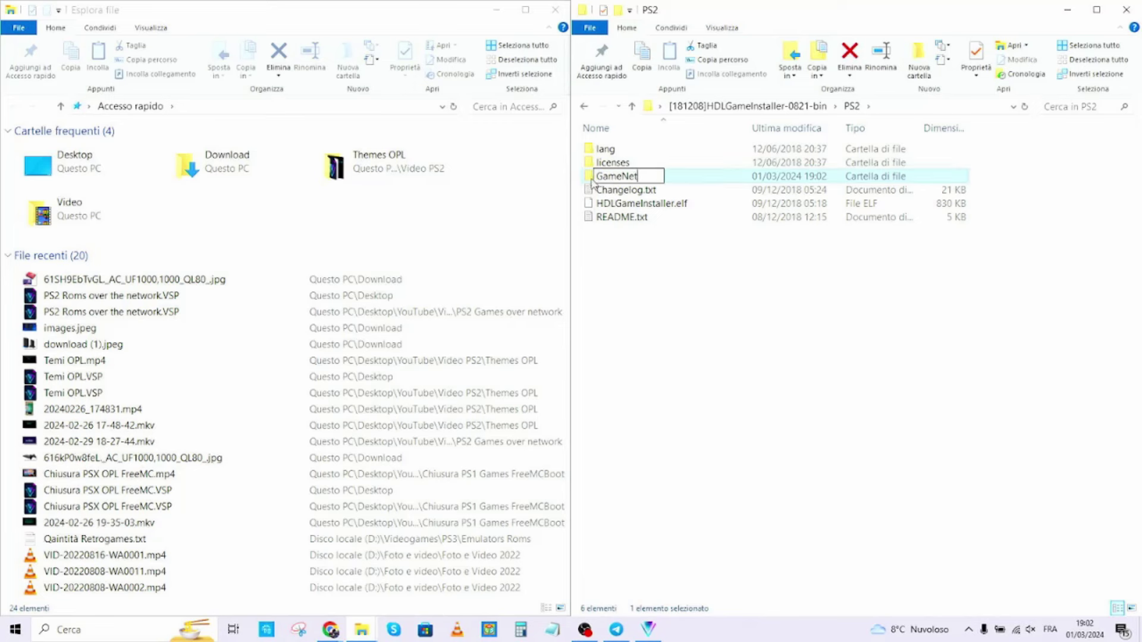
key(Return)
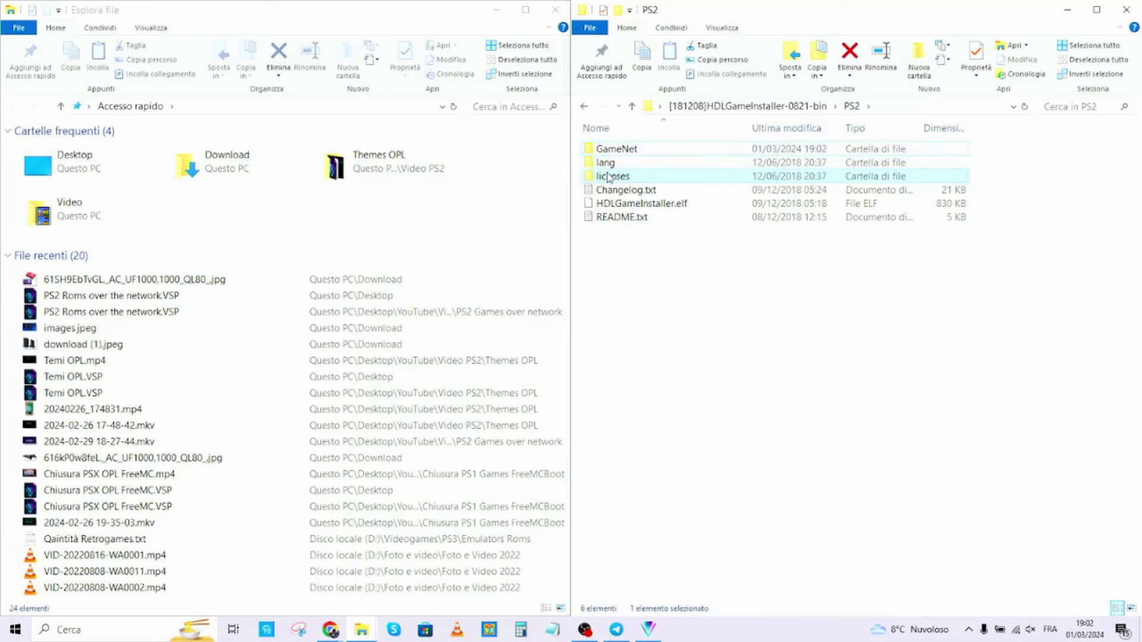
Move the lang folder and HDLGameInstaller.elf into the GameNet folder, look inside it and return to the PS2 folder
click(613, 168)
ctrl+click(619, 205)
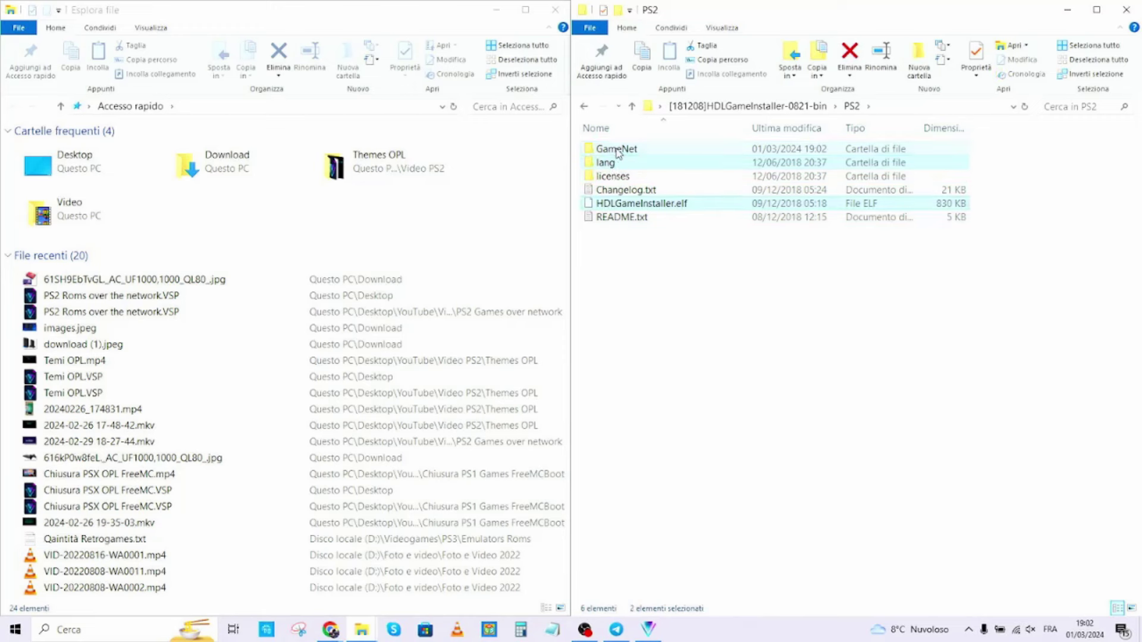
key(Delete)
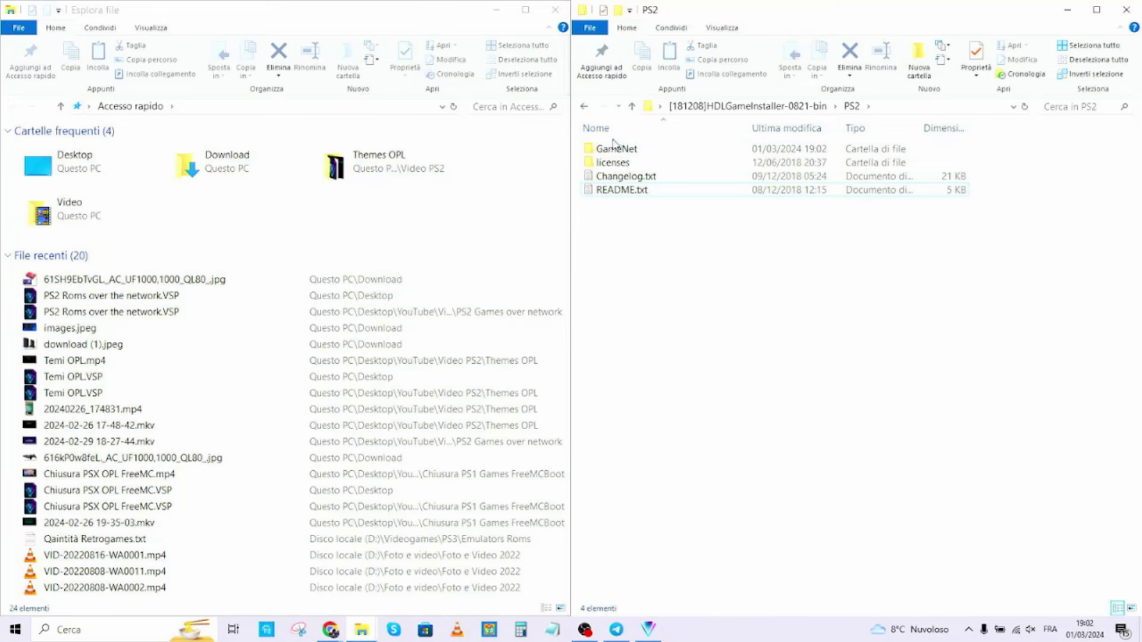
double_click(602, 152)
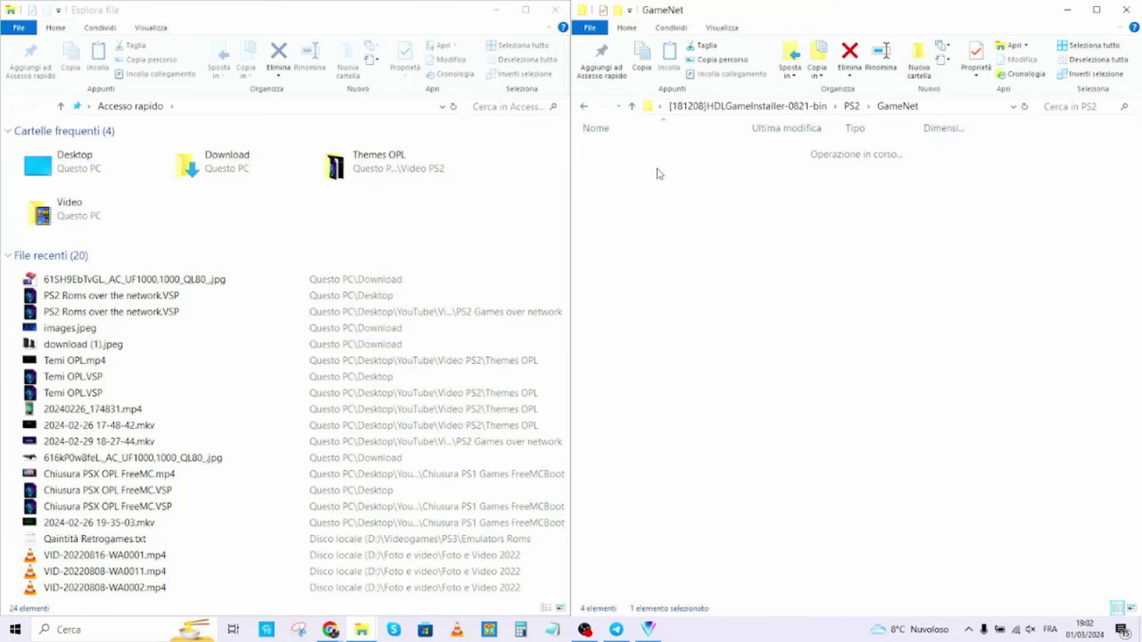
click(633, 107)
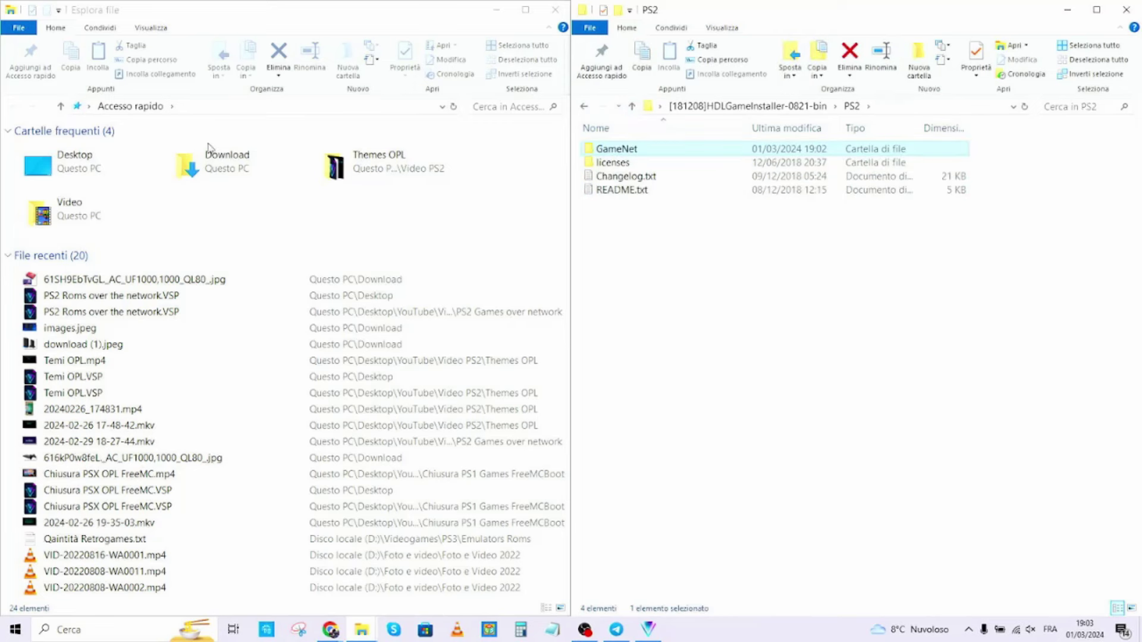
Connect the other file window to the console's FTP server at ftp://192.168.0.10
click(199, 106)
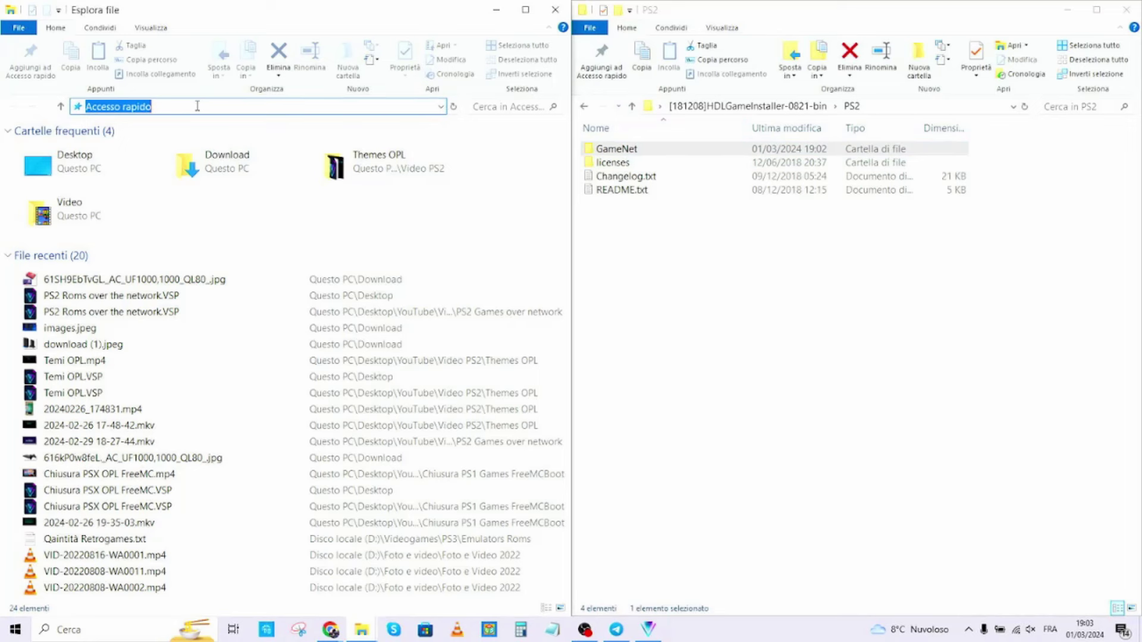
text(ftp://192.168.0.10)
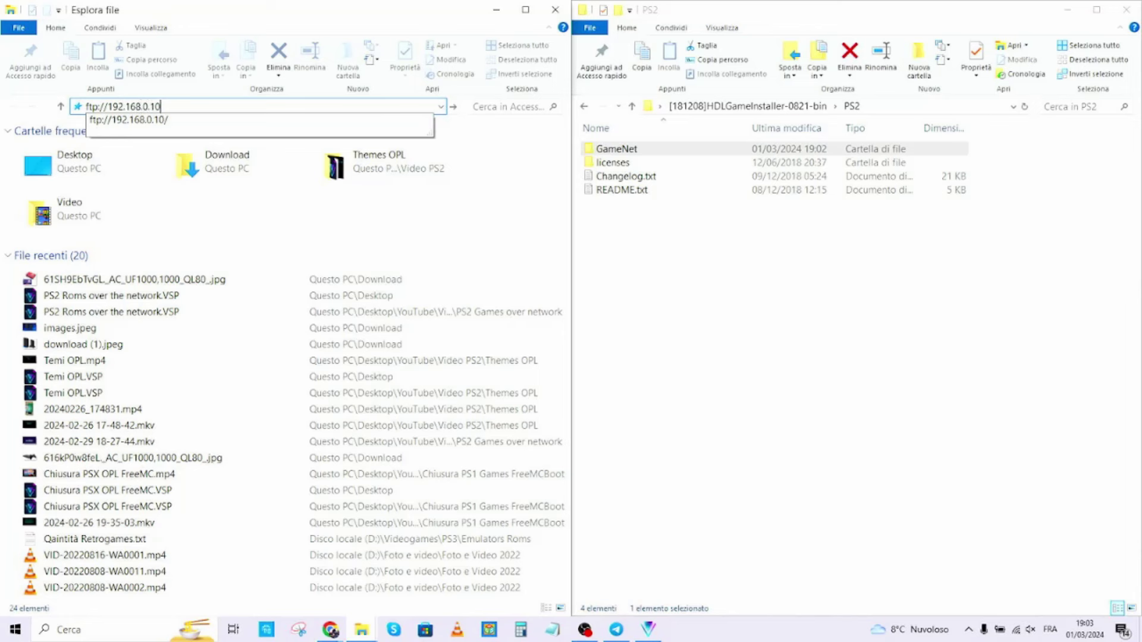
click(453, 106)
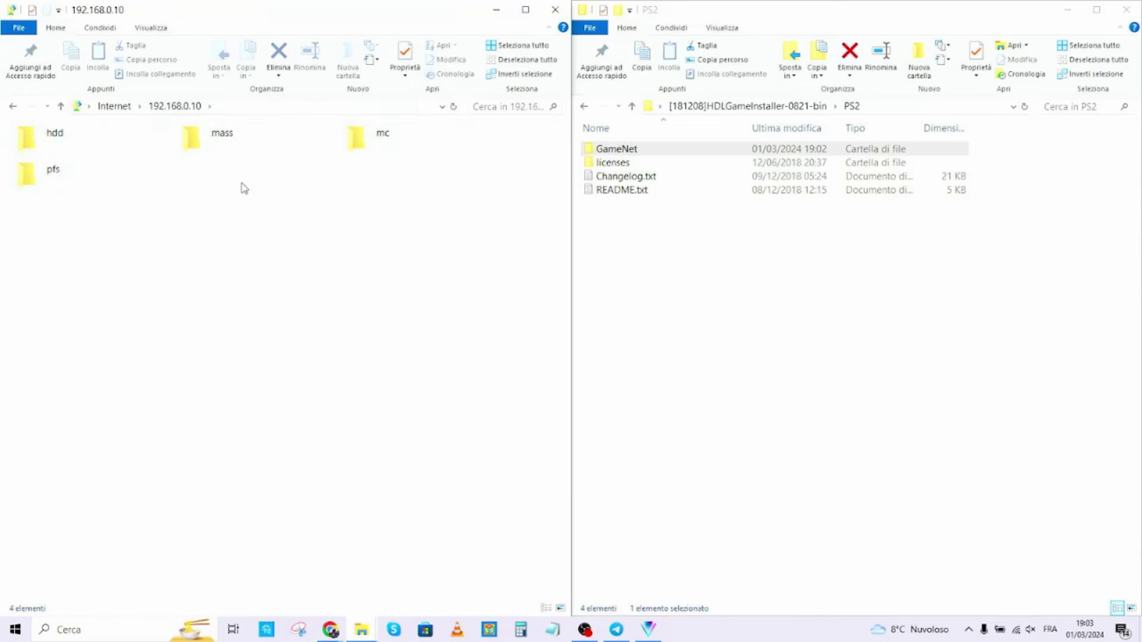
Open the hdd/0/__sysconf/FMCB folder on the FTP server
double_click(72, 149)
double_click(69, 148)
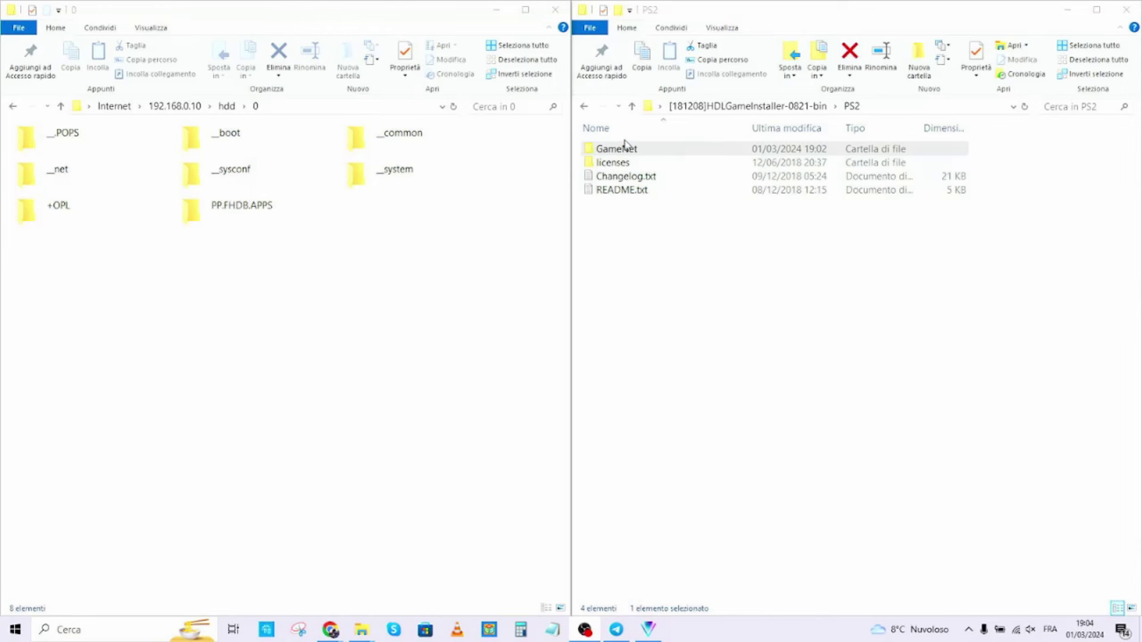
click(607, 150)
click(373, 320)
double_click(219, 178)
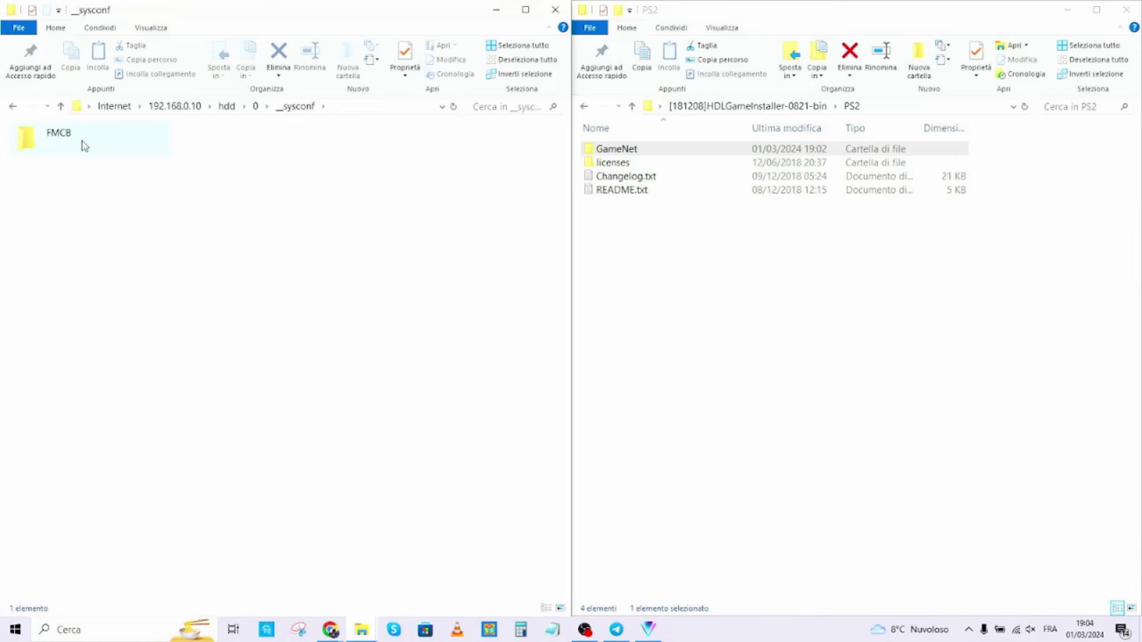
double_click(69, 142)
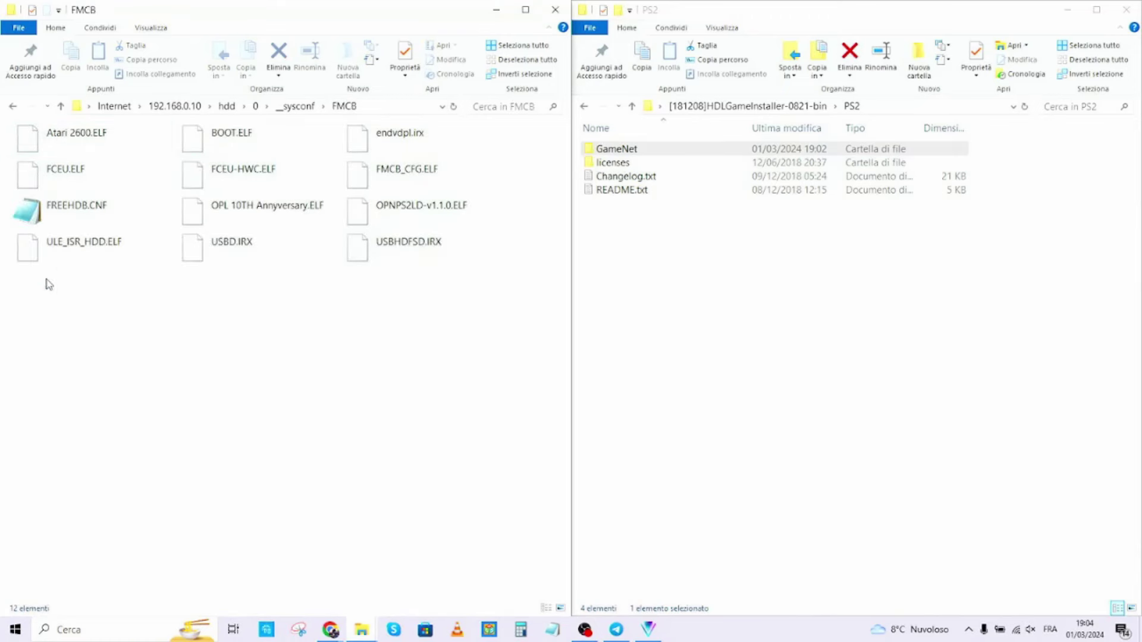
Copy the local GameNet folder into the server's FMCB folder, check the copied contents and close the FTP window
drag(608, 154, 204, 400)
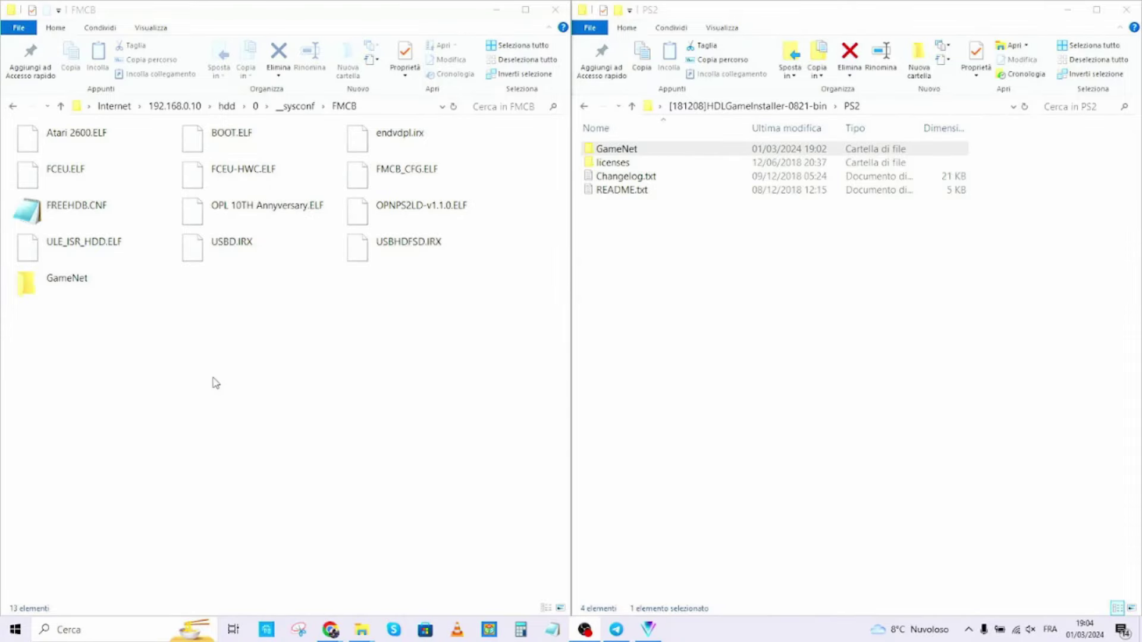
double_click(43, 298)
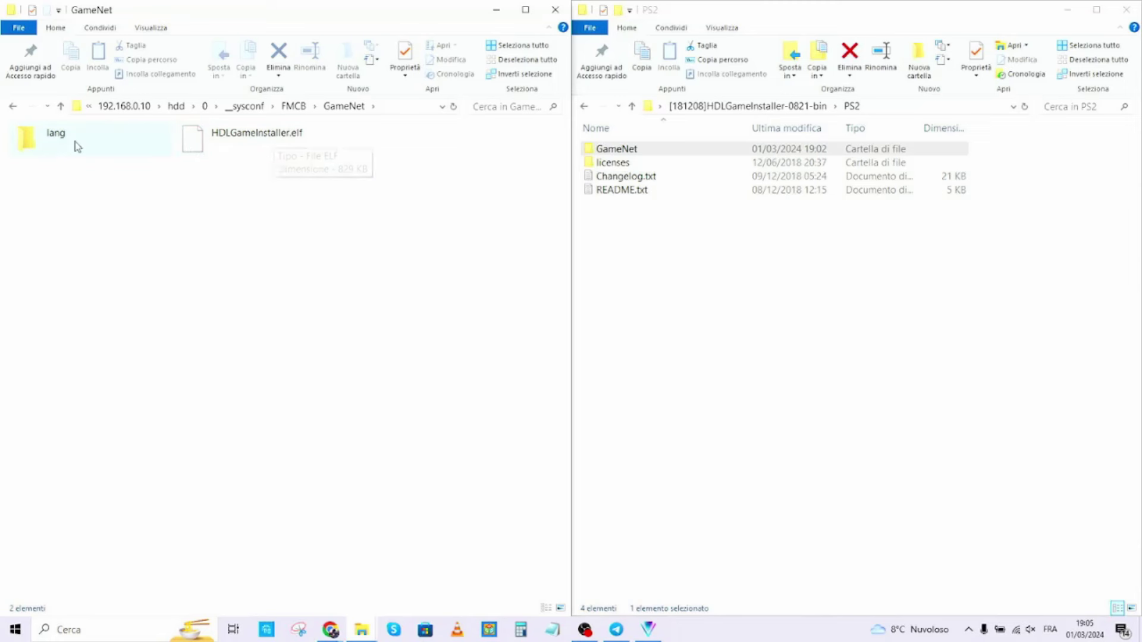
click(61, 106)
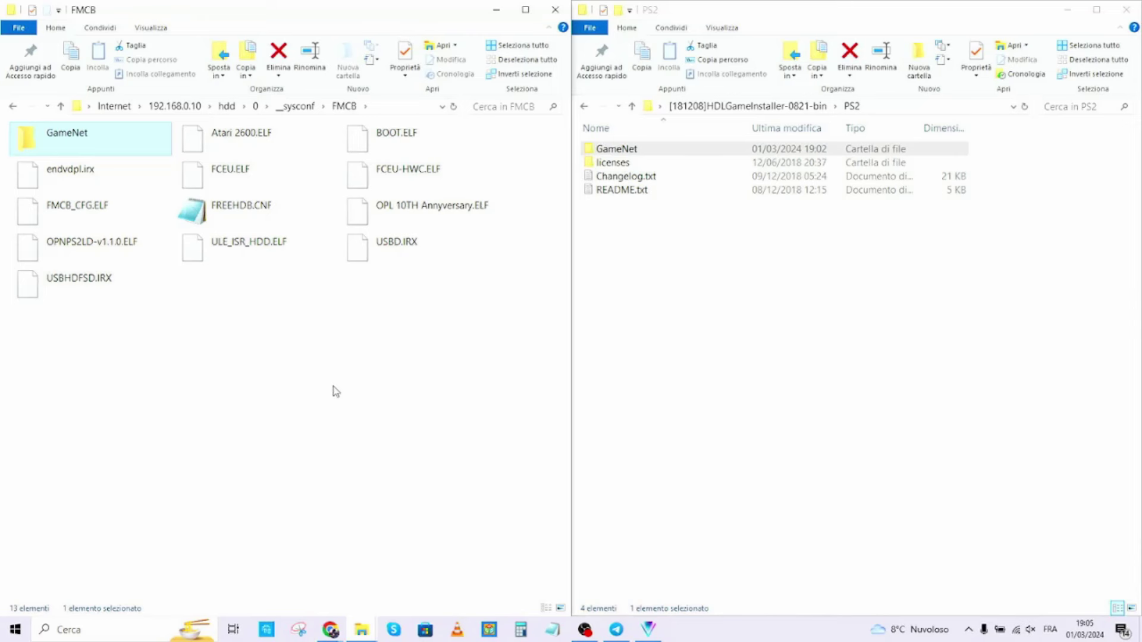
click(555, 11)
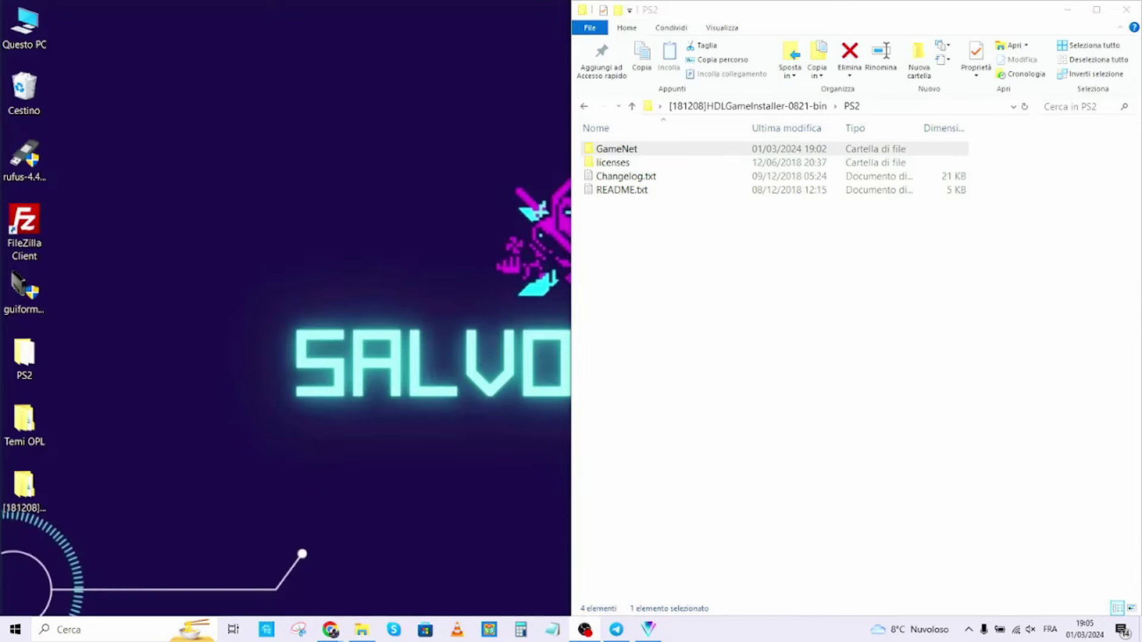
Open Questo PC from the desktop and select the INTENSO (E:) USB drive
click(1066, 10)
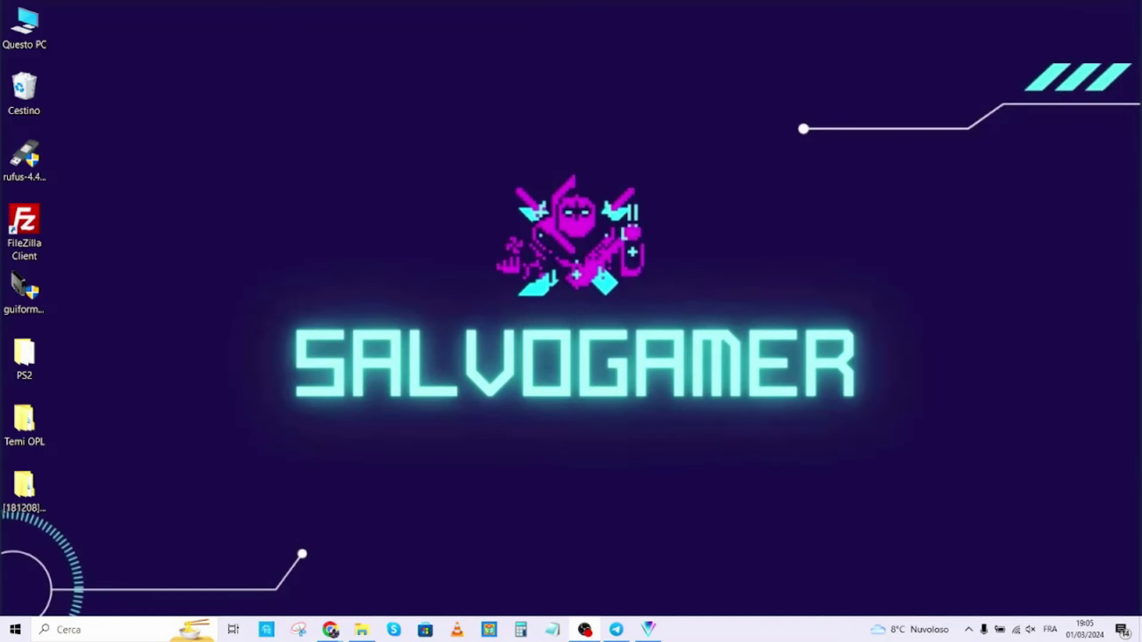
key(alt+Tab)
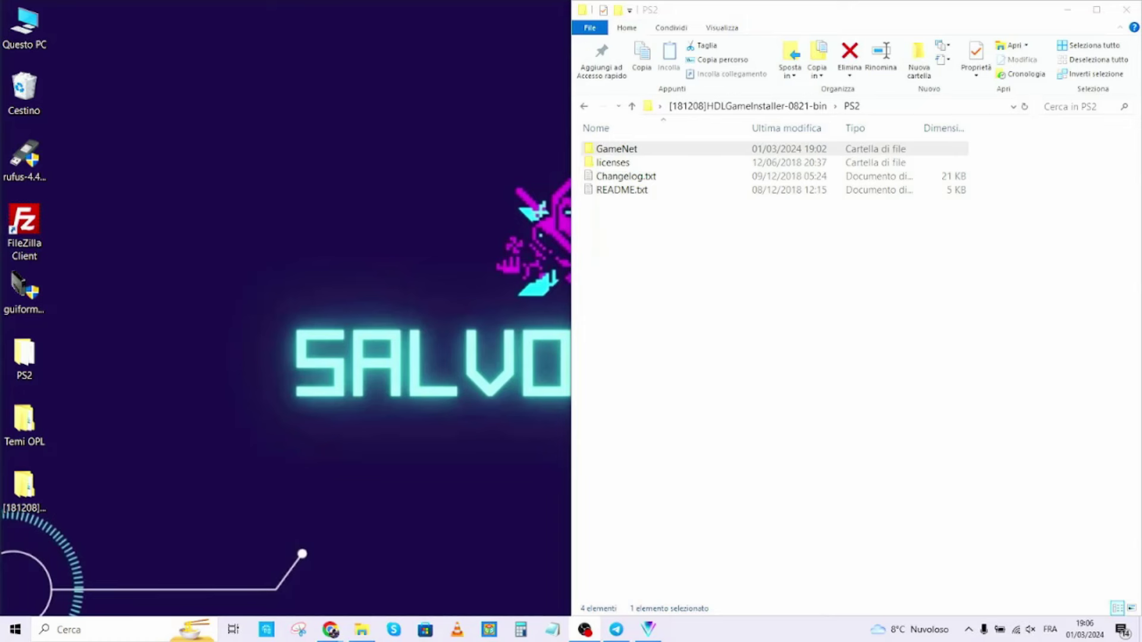
click(30, 33)
double_click(29, 34)
click(965, 305)
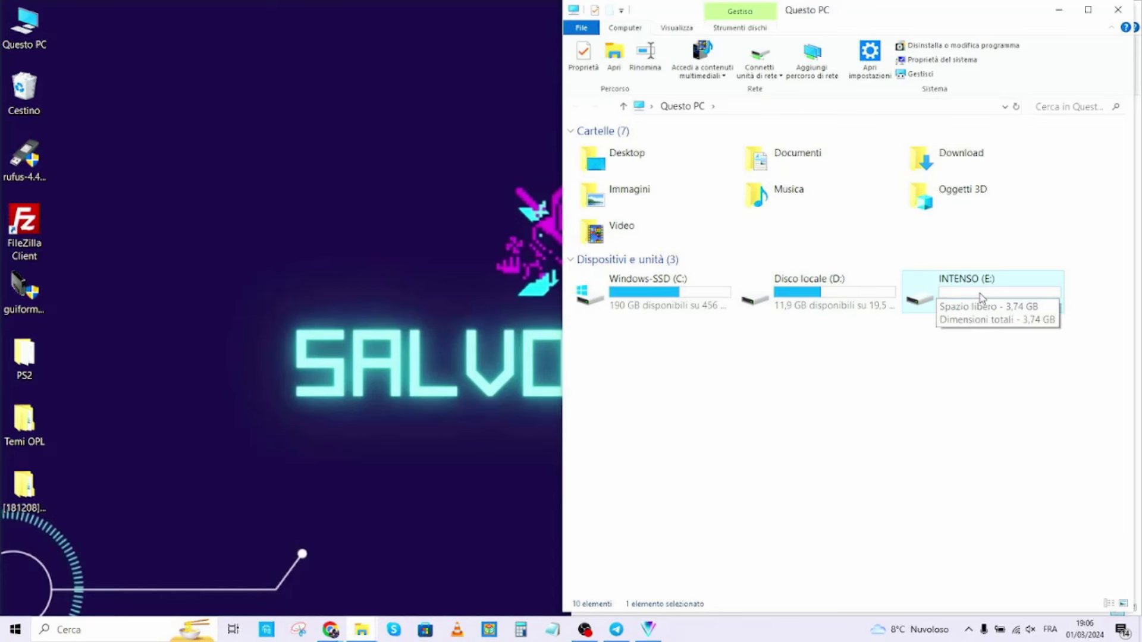
mouse_move(996, 310)
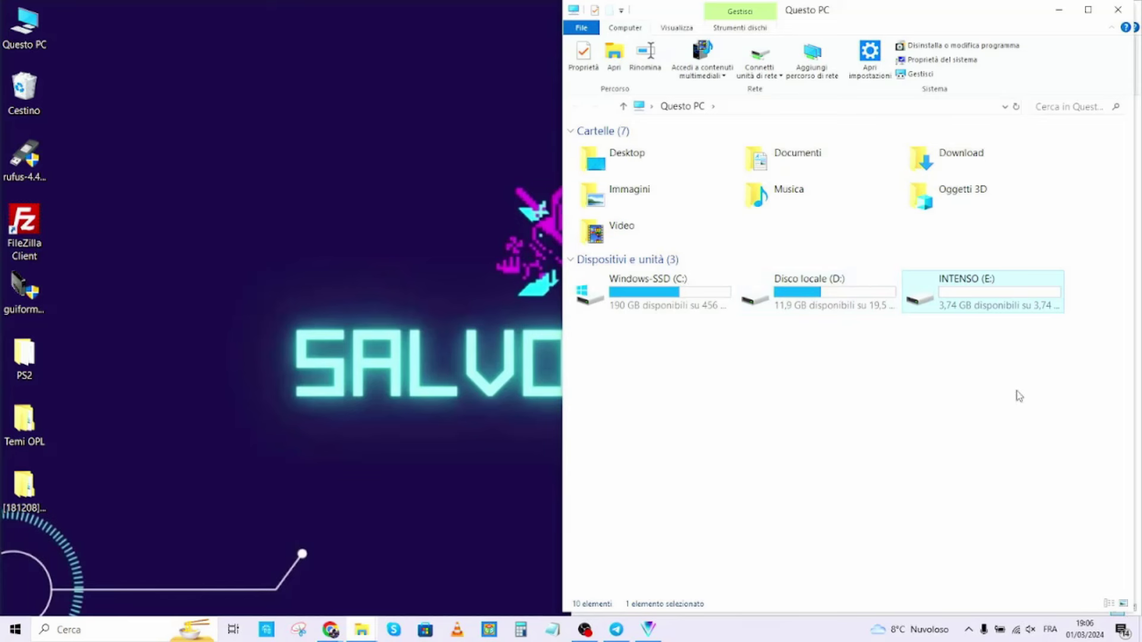
mouse_move(915, 286)
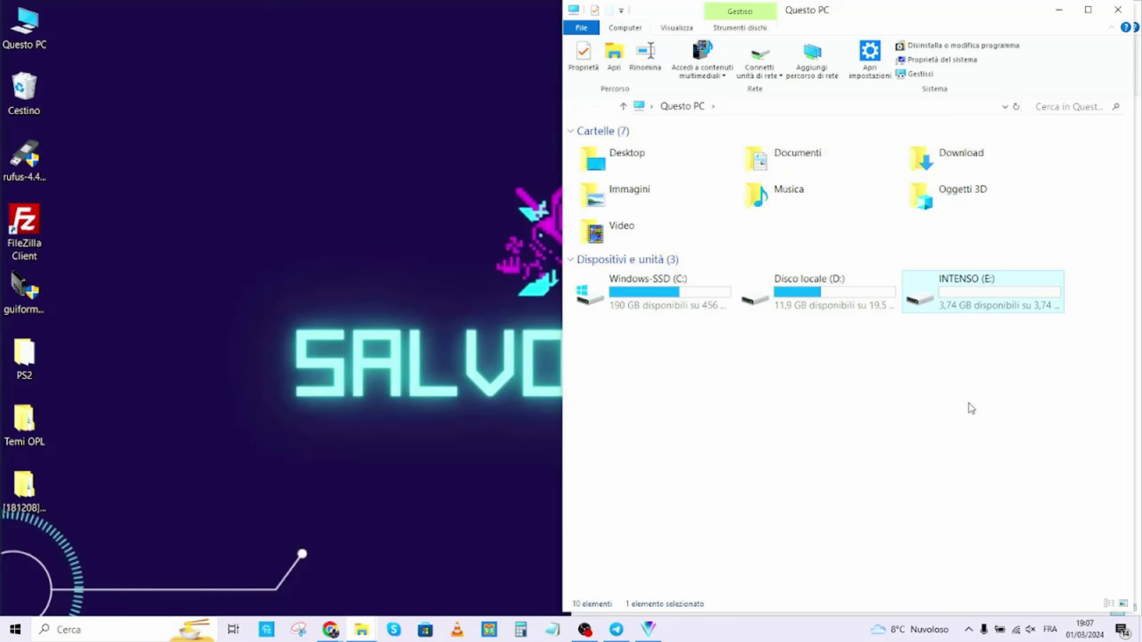
Quick-format the INTENSO (E:) drive as FAT32 with the default allocation size, and close the Questo PC window
right_click(919, 292)
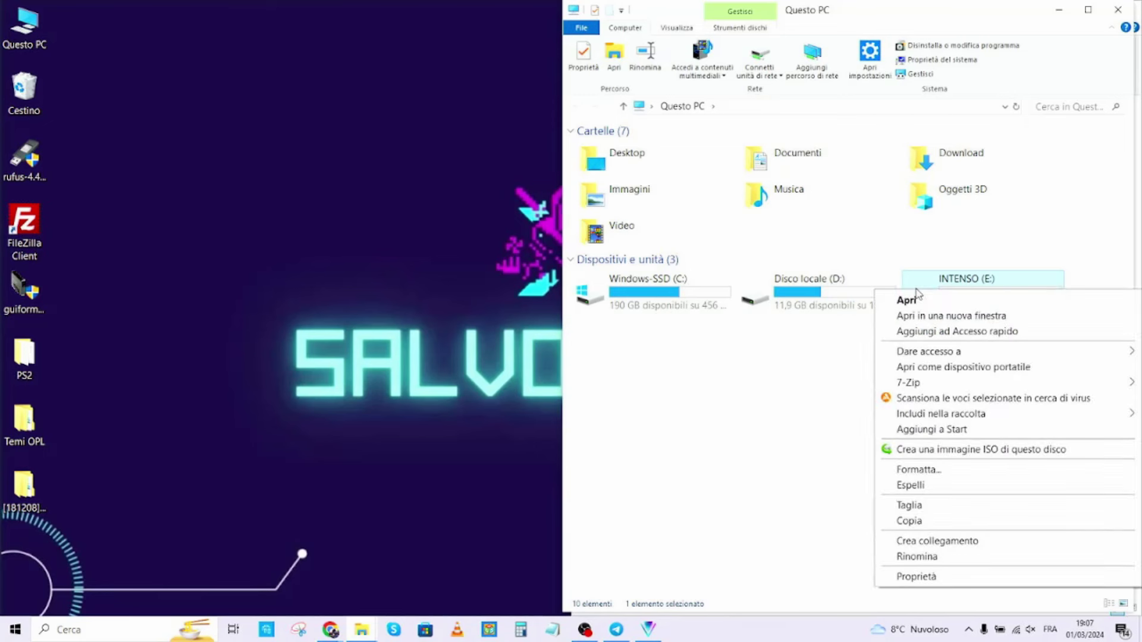
click(918, 470)
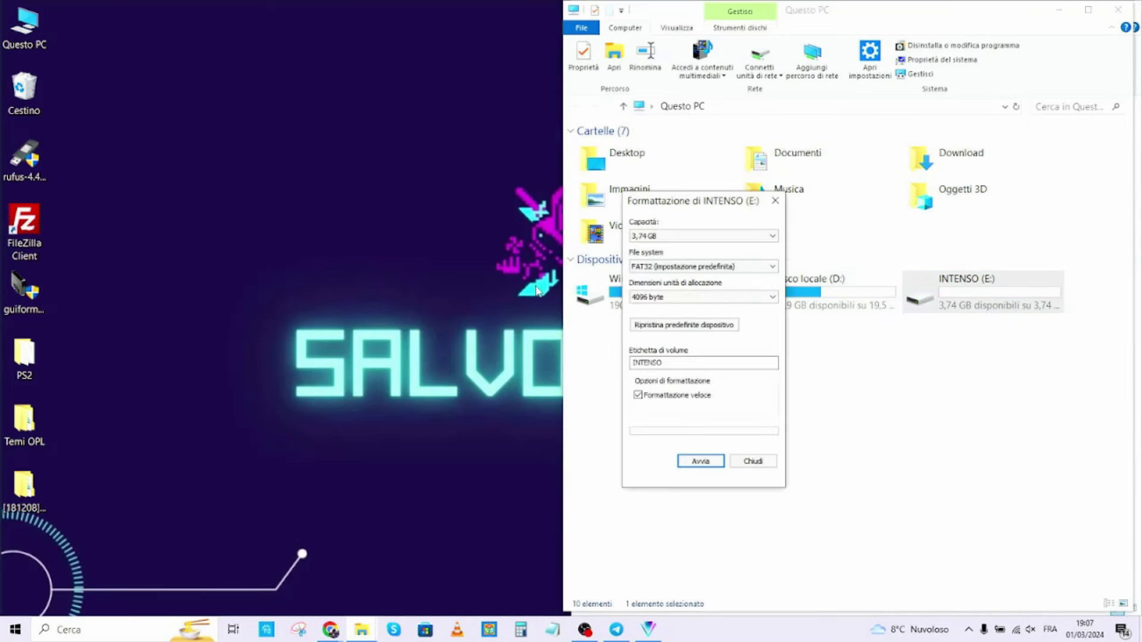
click(703, 298)
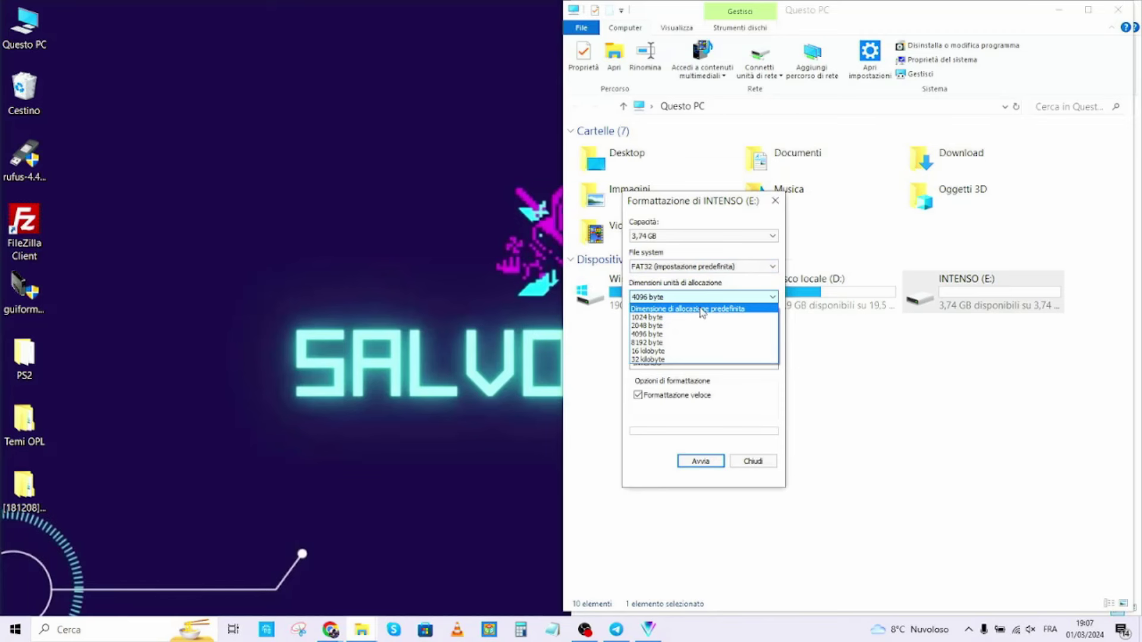
click(702, 314)
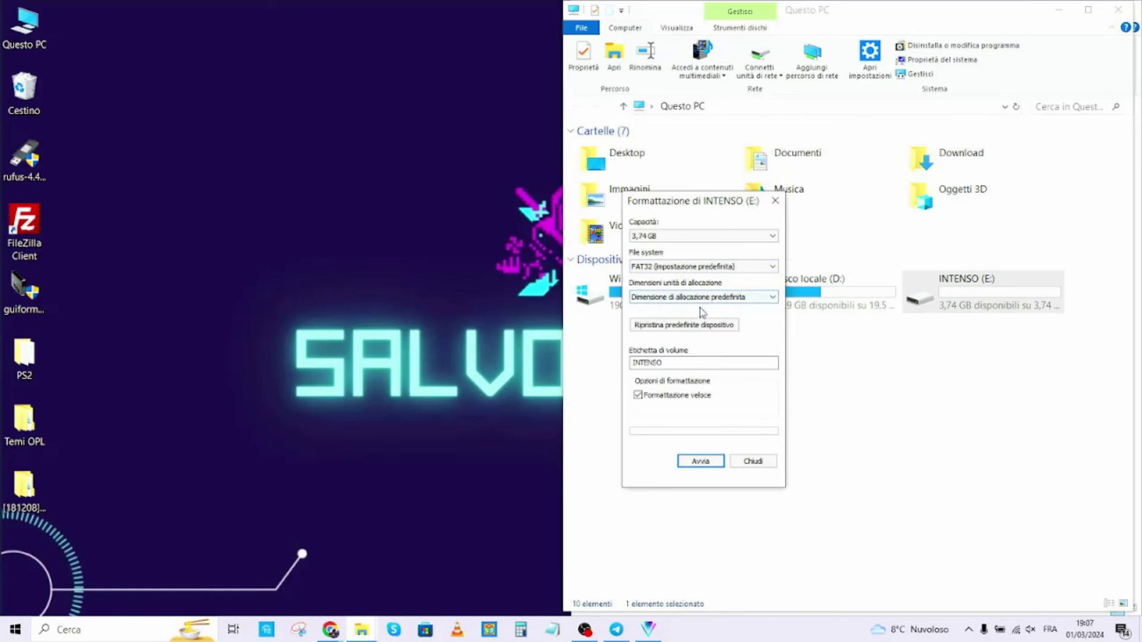
click(701, 461)
click(653, 314)
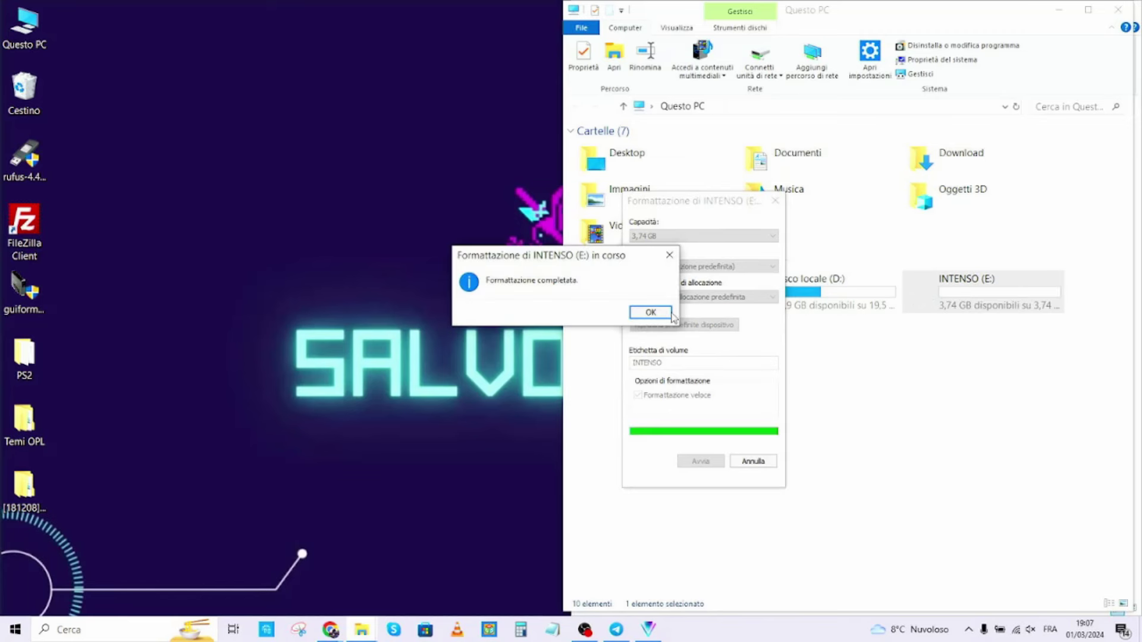
click(649, 313)
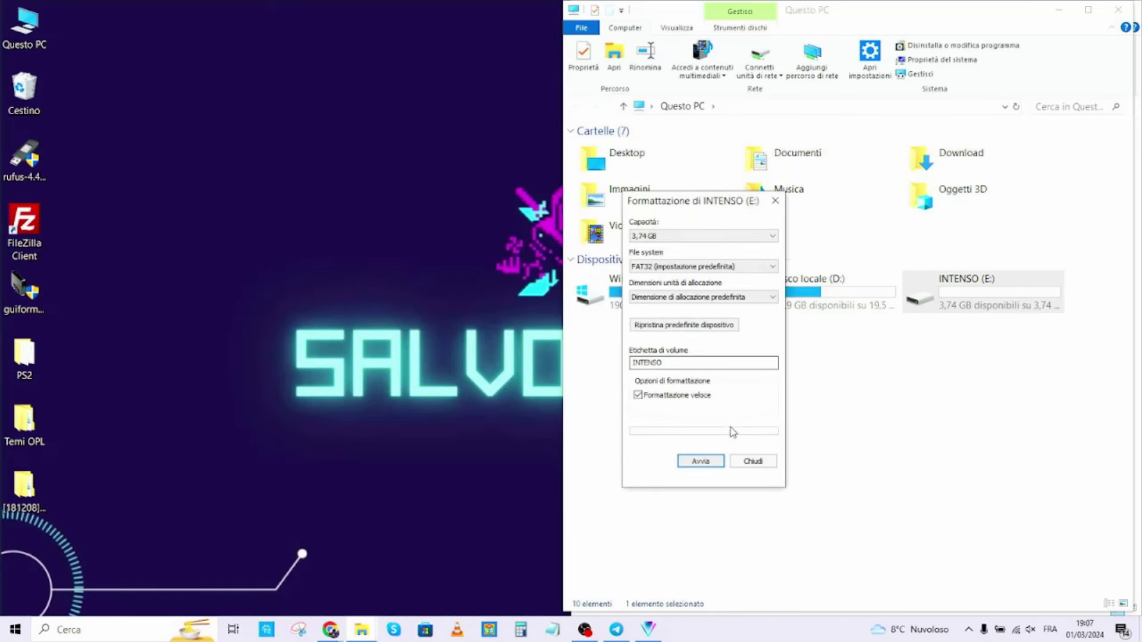
click(753, 462)
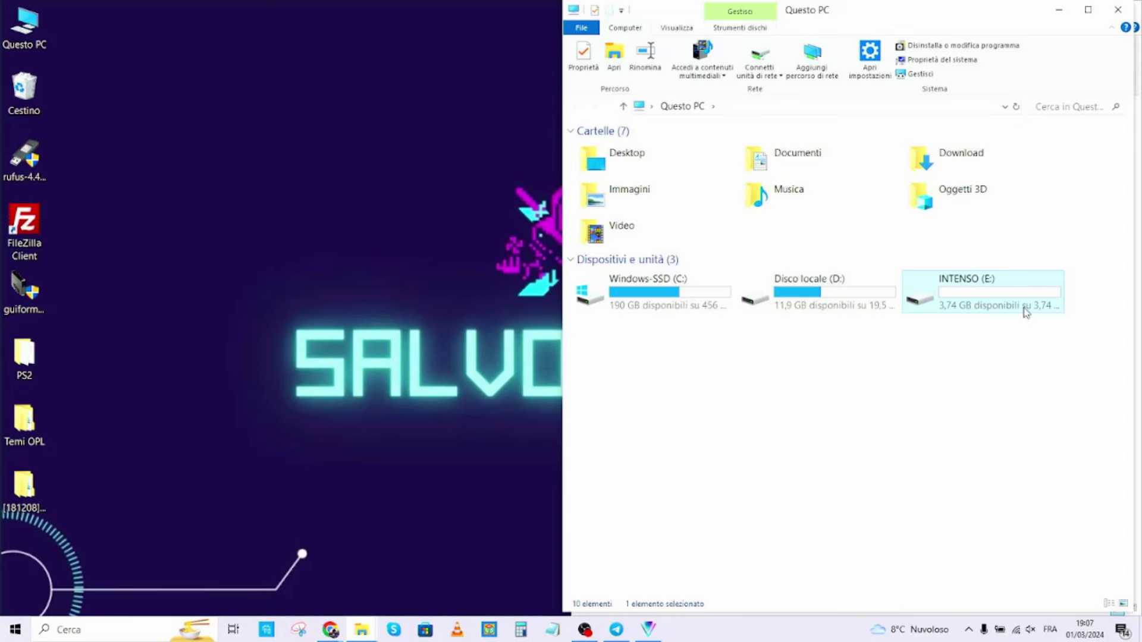
click(1117, 11)
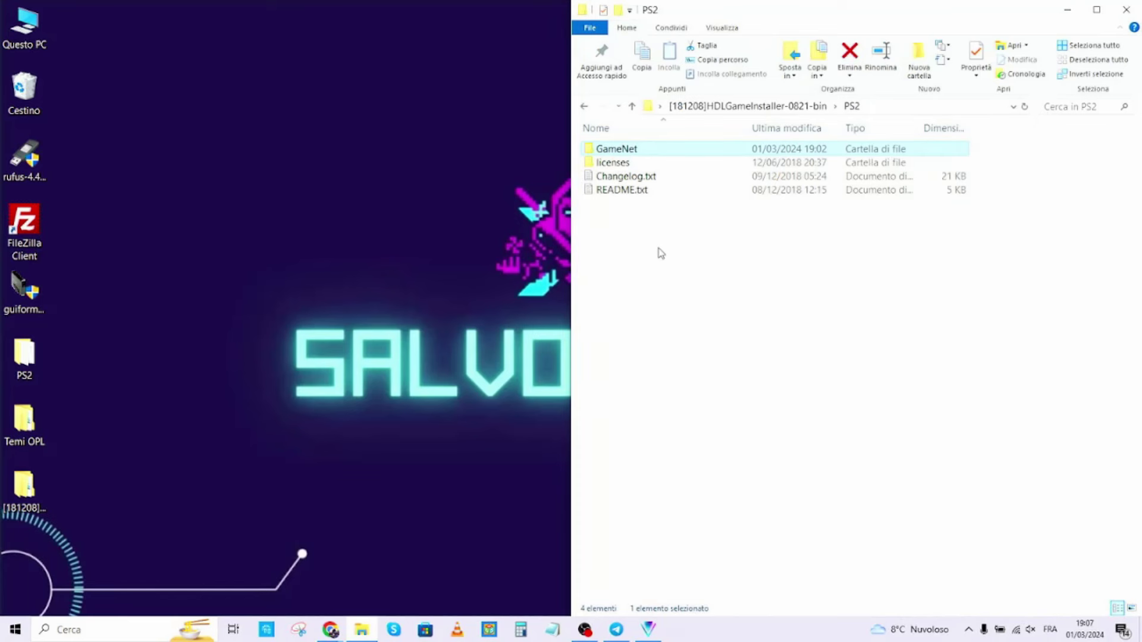
Launch guiformat.exe from the desktop and allow it to run
click(25, 296)
click(25, 296)
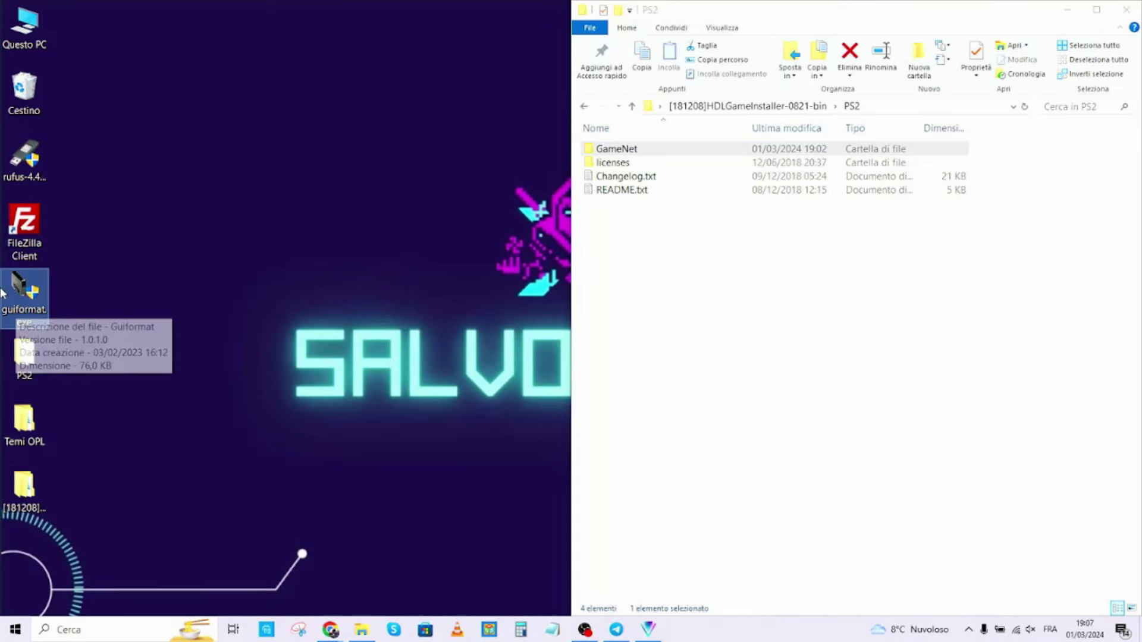
double_click(23, 294)
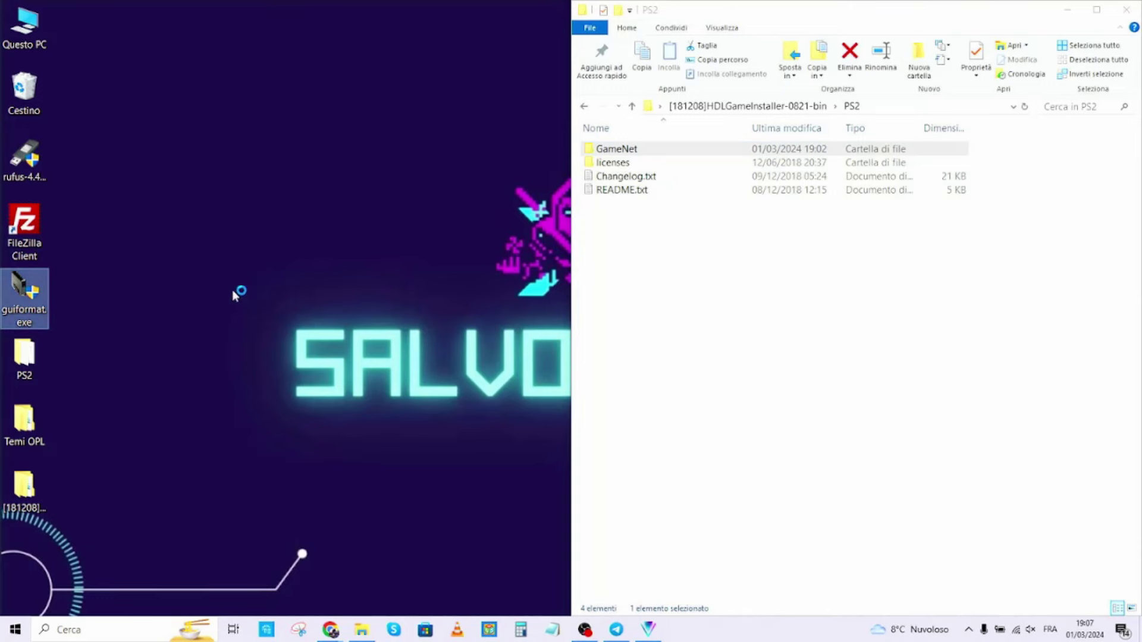
click(502, 406)
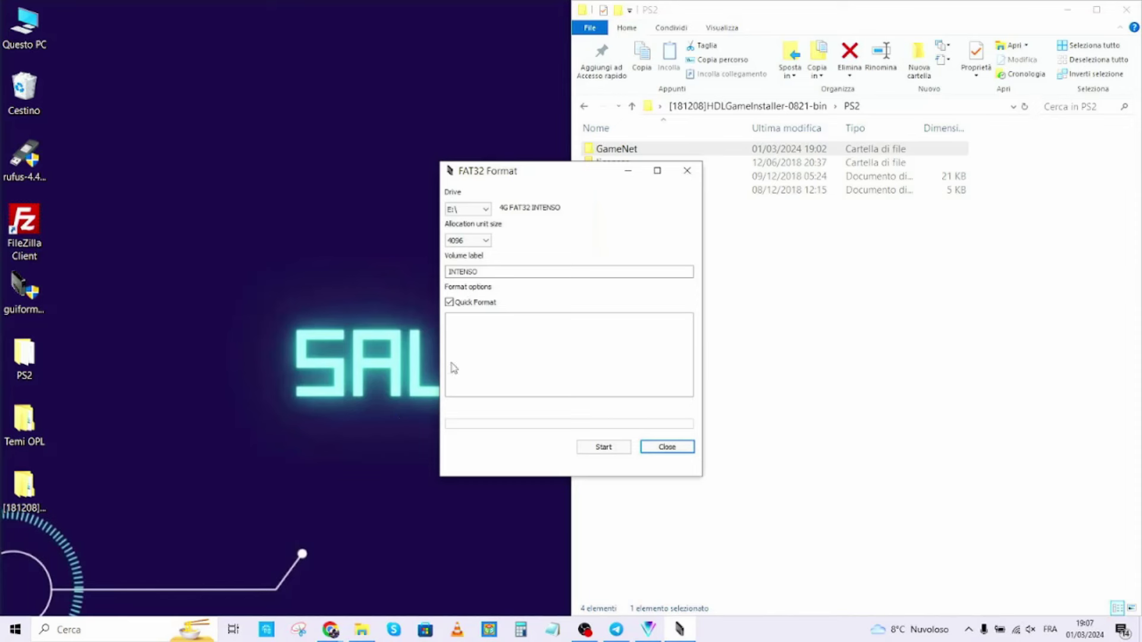
Quick-format the E:\ drive as FAT32 with a 4096 allocation unit and the label INTENSO, and close the formatter
click(483, 209)
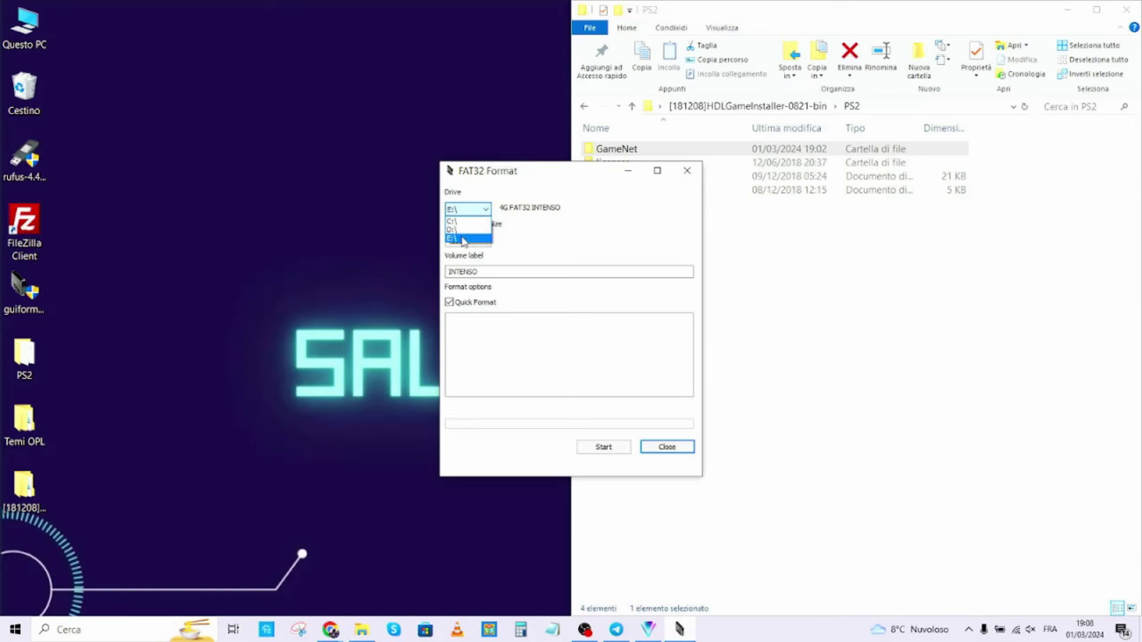
click(464, 239)
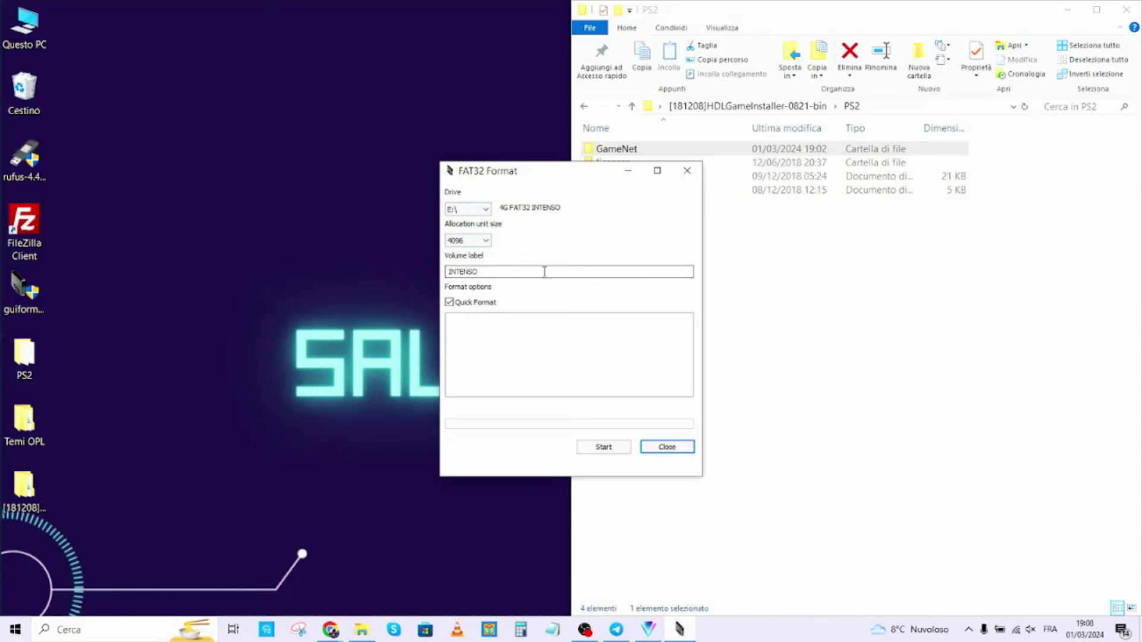
click(604, 447)
click(547, 369)
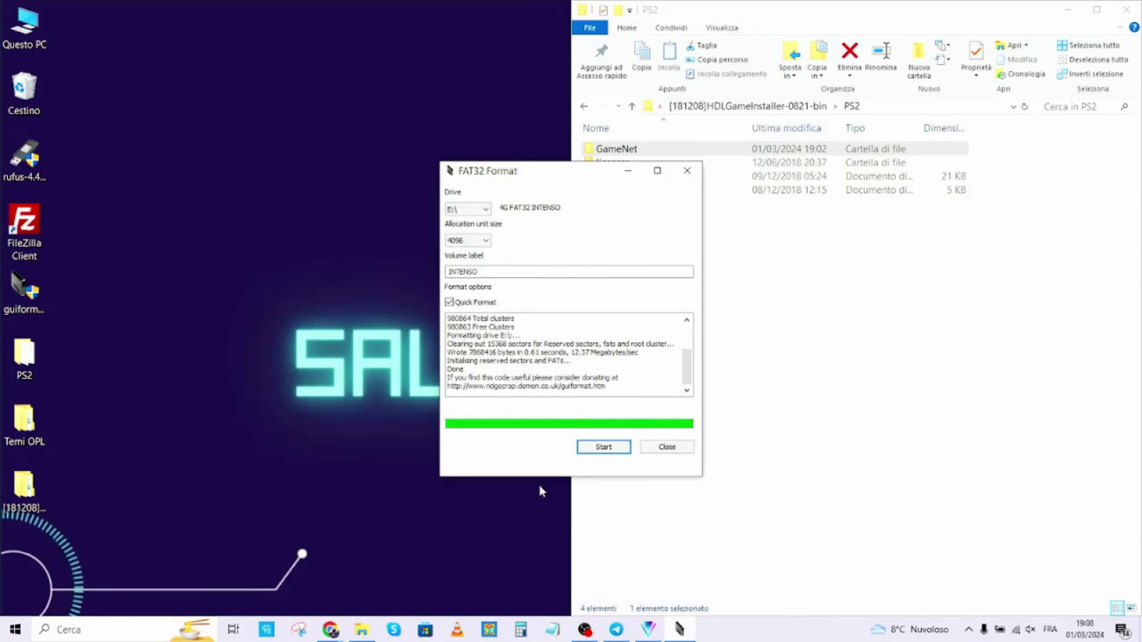
click(681, 451)
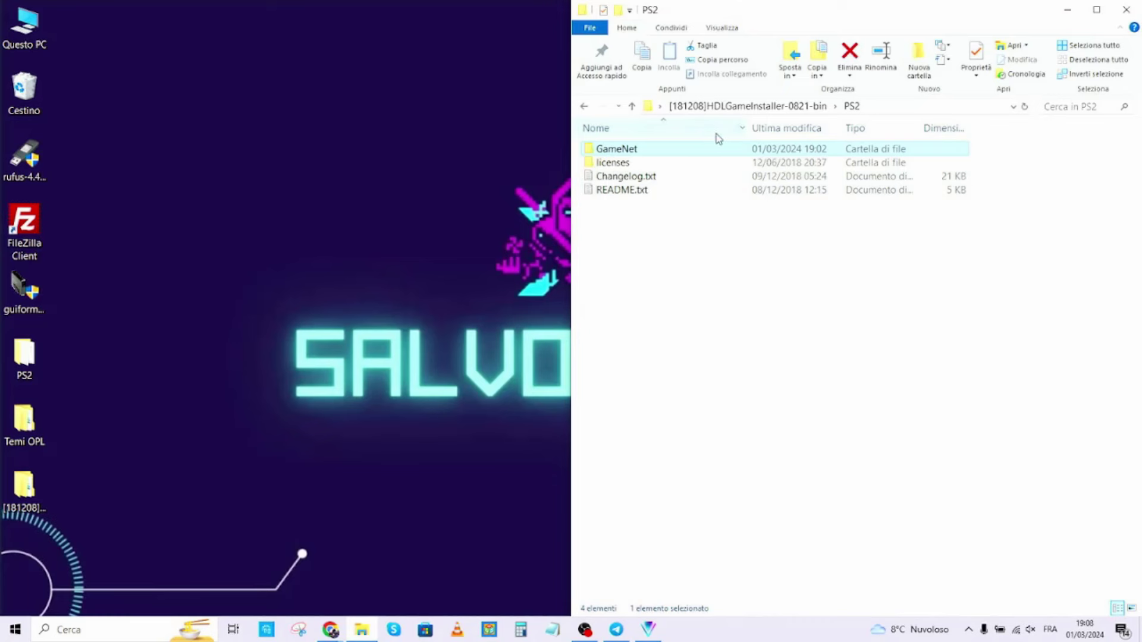
Open the INTENSO (E:) drive beside the PS2 folder window and copy the GameNet folder onto it
click(363, 631)
click(363, 631)
double_click(23, 26)
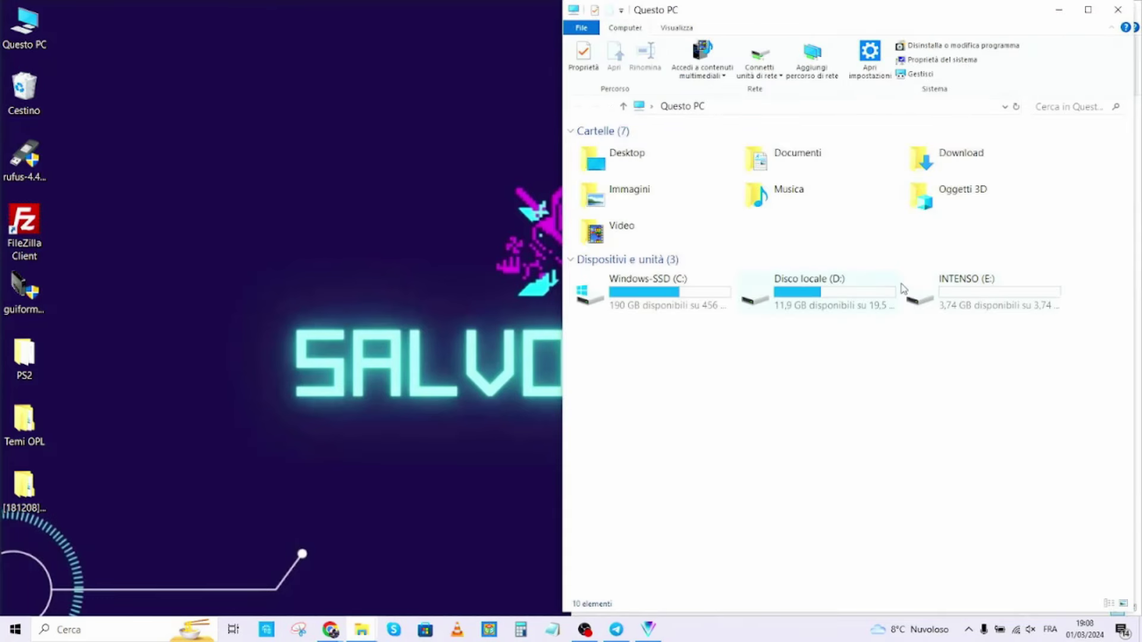
double_click(959, 305)
drag(905, 10, 1, 72)
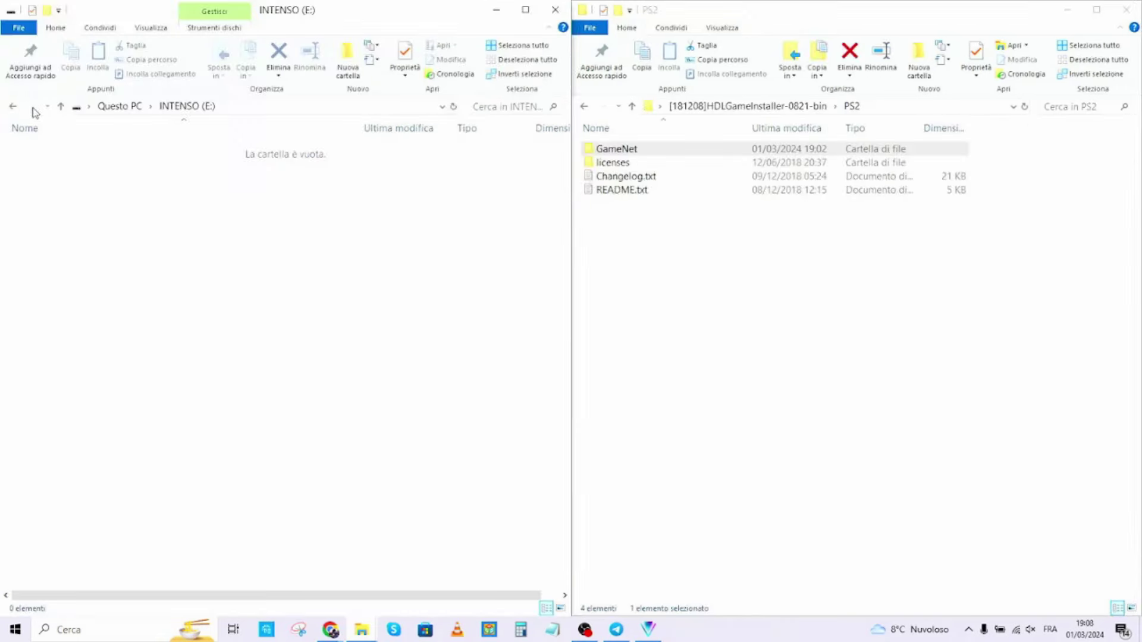
drag(622, 149, 188, 299)
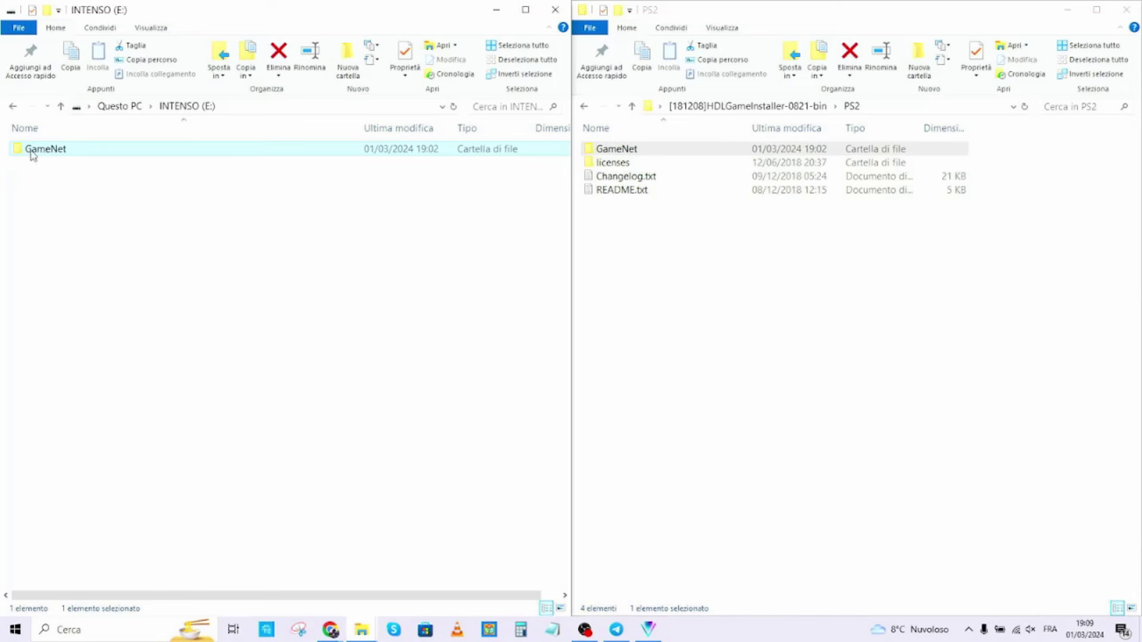
mouse_move(21, 154)
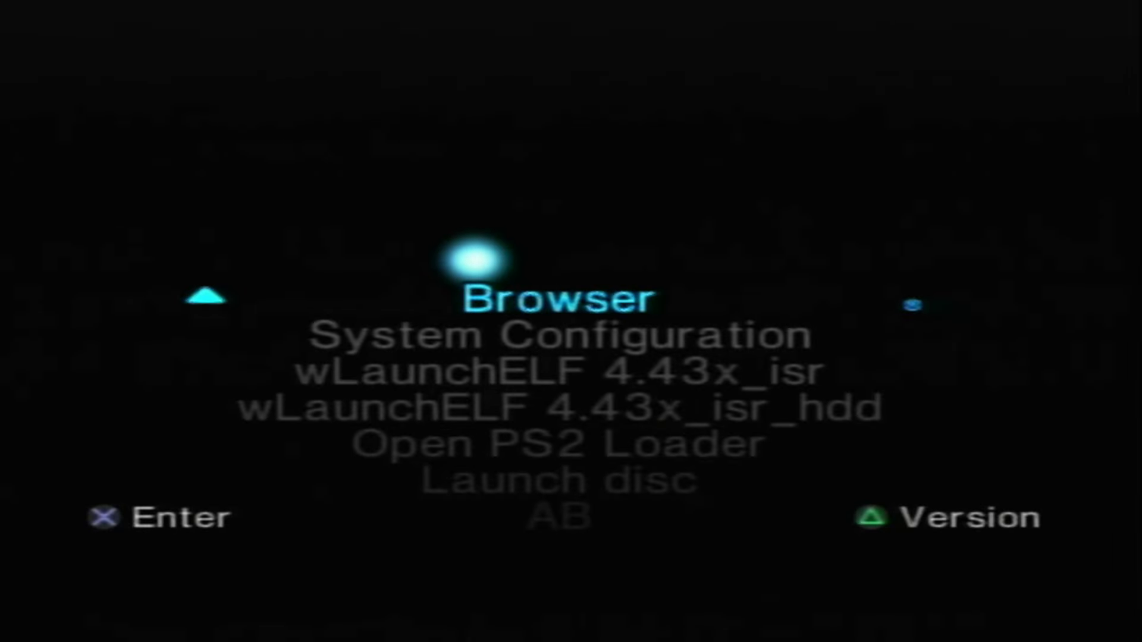
Launch wLaunchELF 4.43x_isr on the PS2 and open its FileBrowser
key(Down)
key(Down)
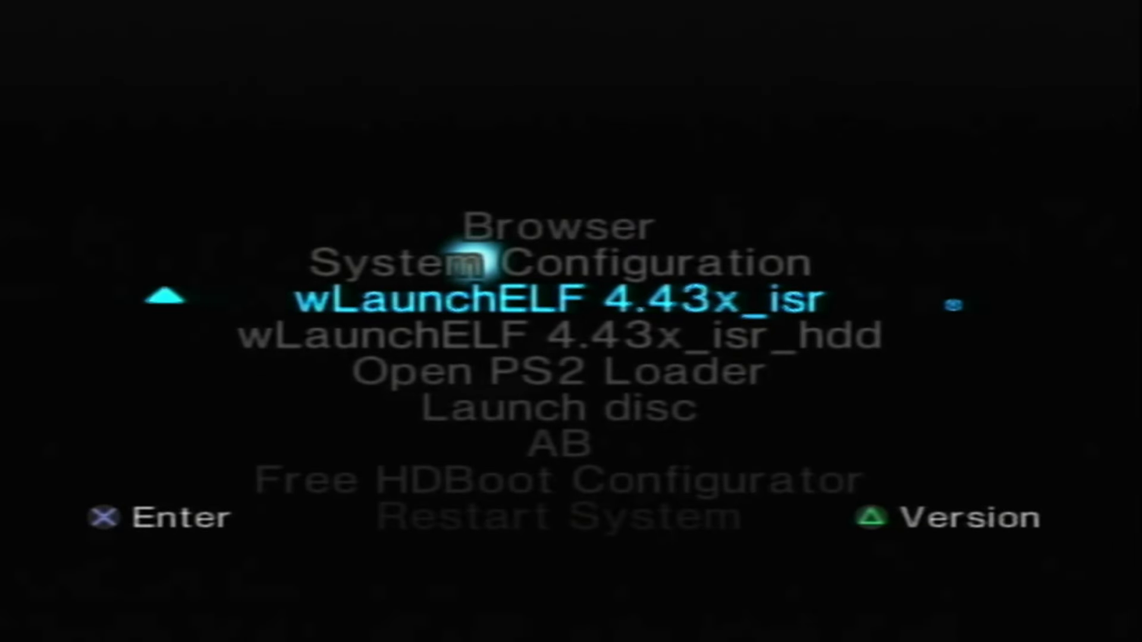
key(Return)
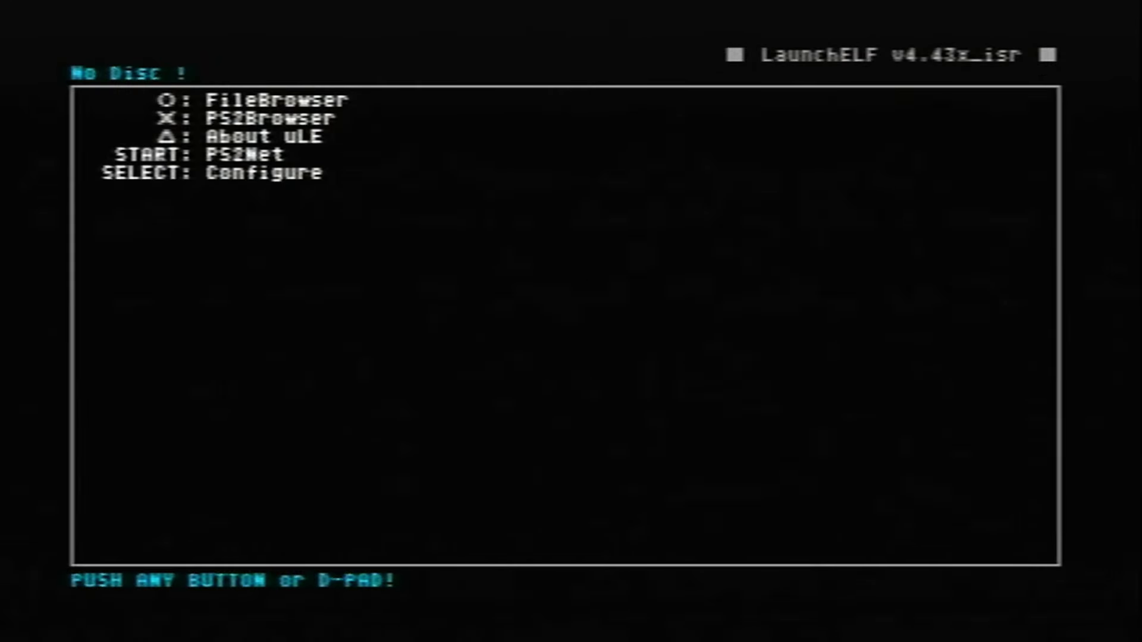
key(Return)
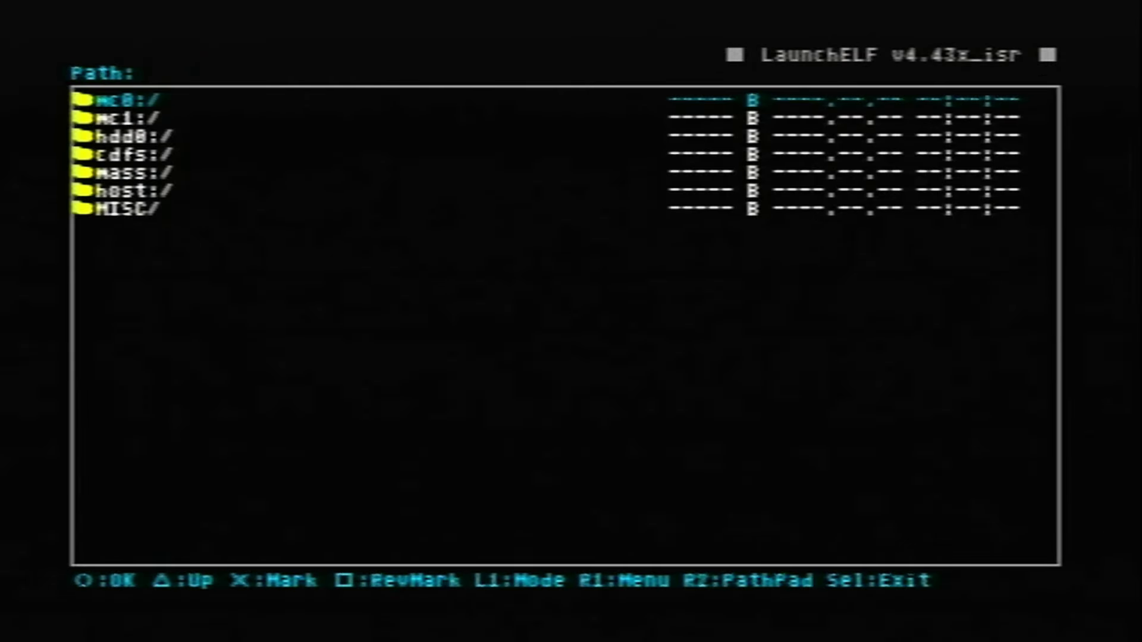
Open the mass:/ device, mark the GameNet folder and copy it to the clipboard
key(Down)
key(Down)
key(Down)
key(Down)
key(Return)
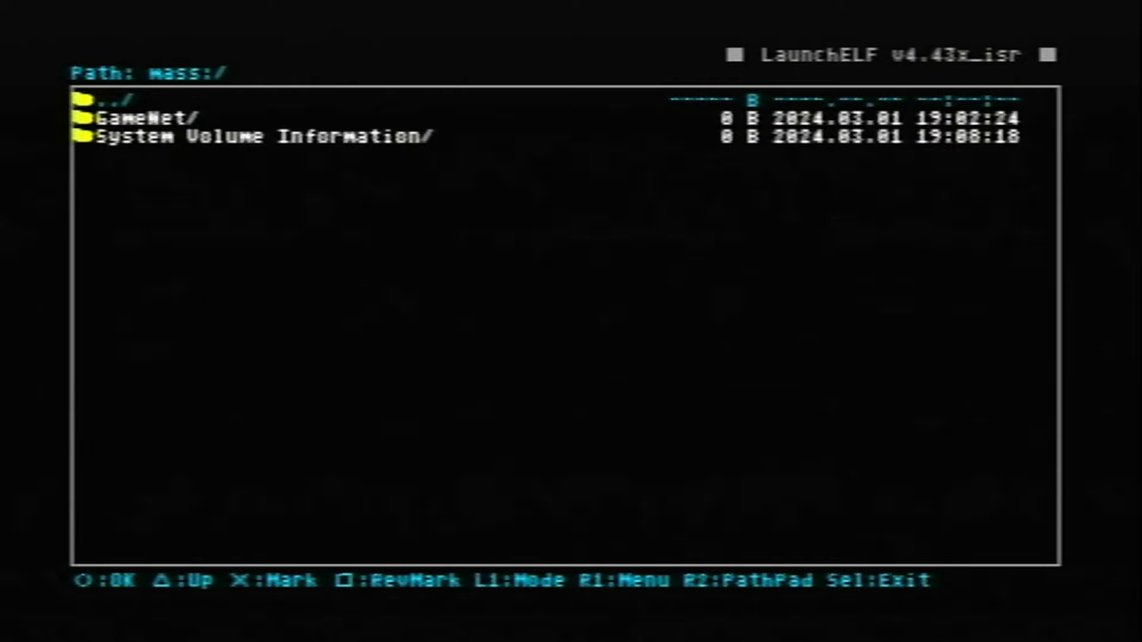
key(Down)
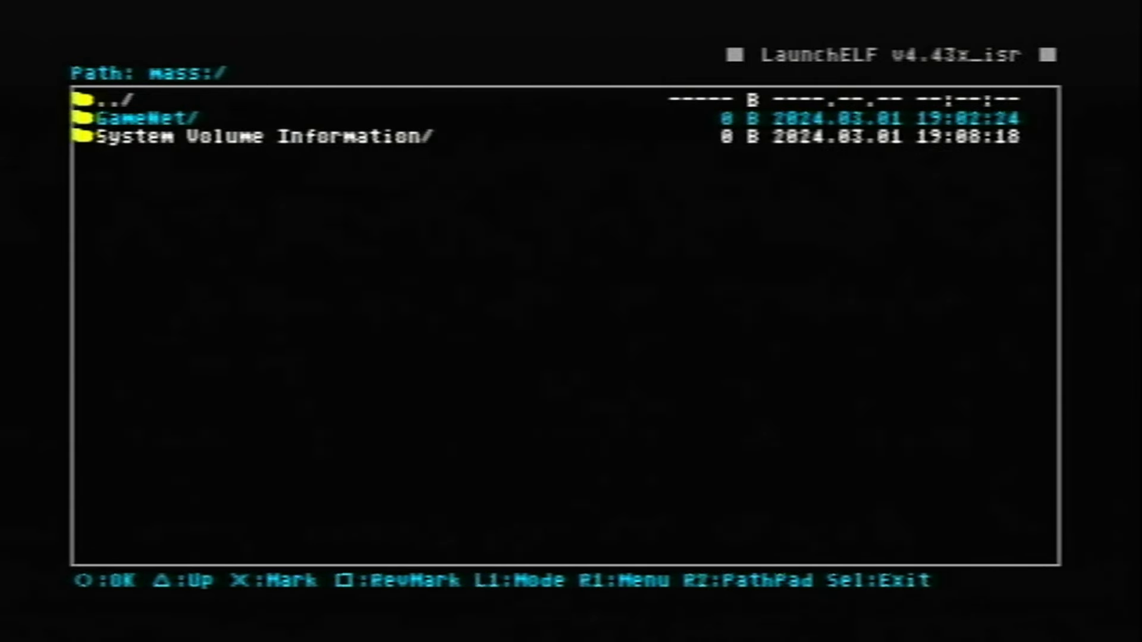
key(Down)
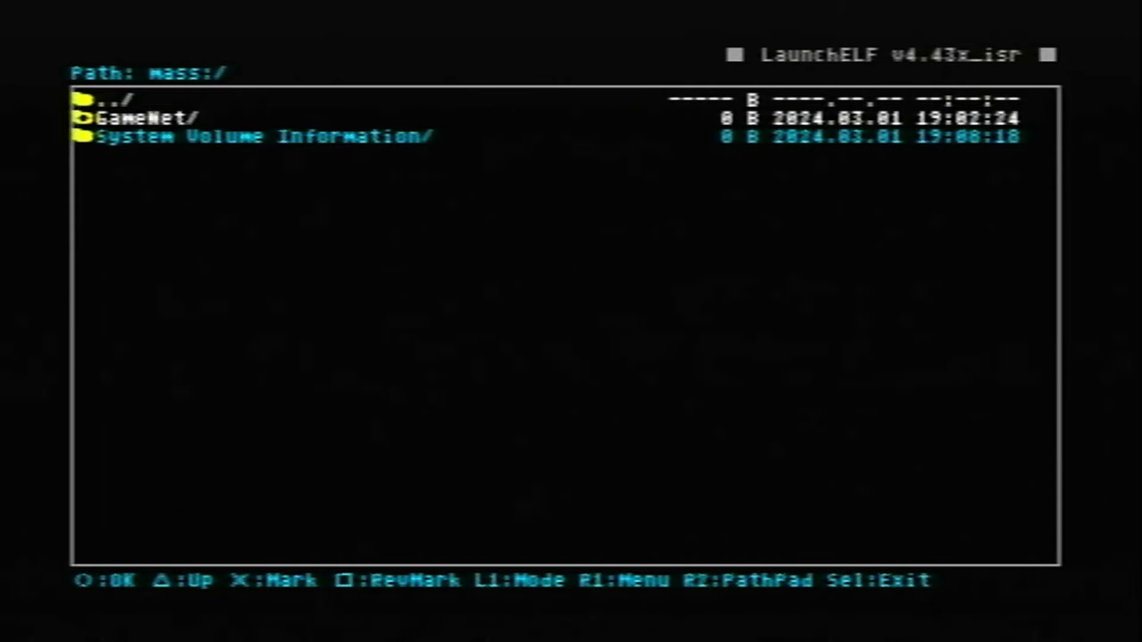
key(R1)
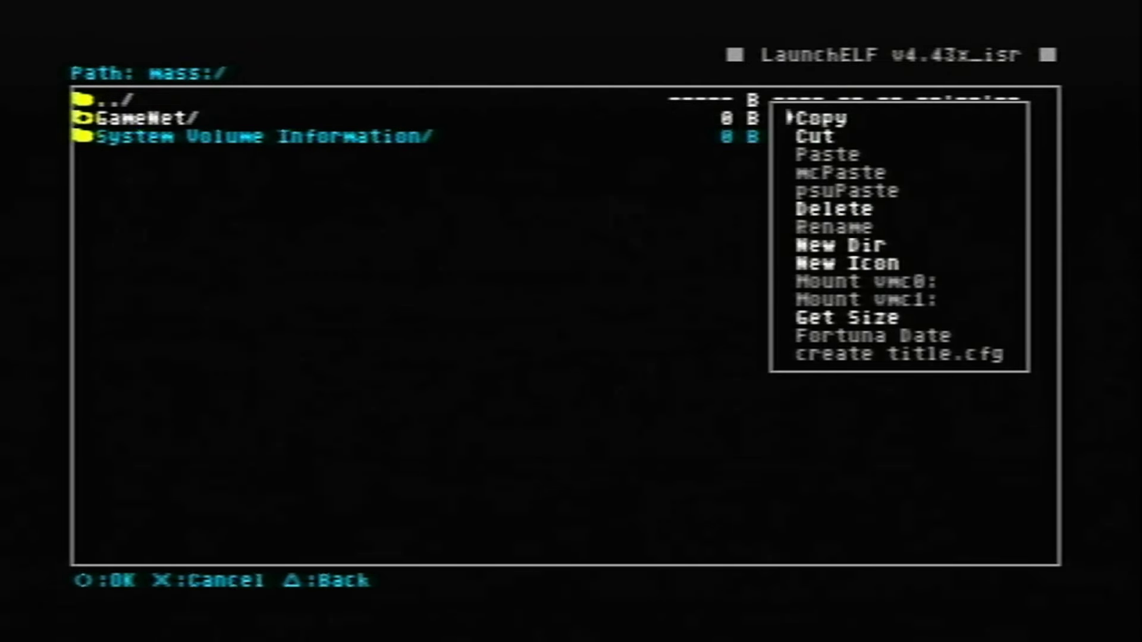
key(Return)
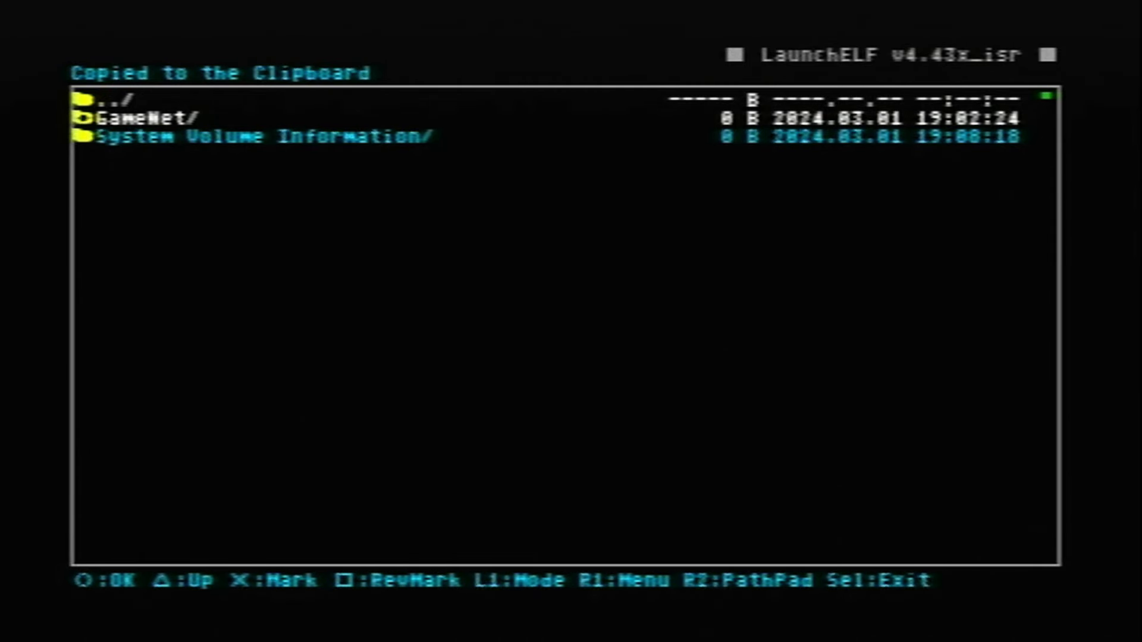
Open the hdd0:/__sysconf/FMCB/ folder and show the Paste command without running it
key(BackSpace)
key(Left)
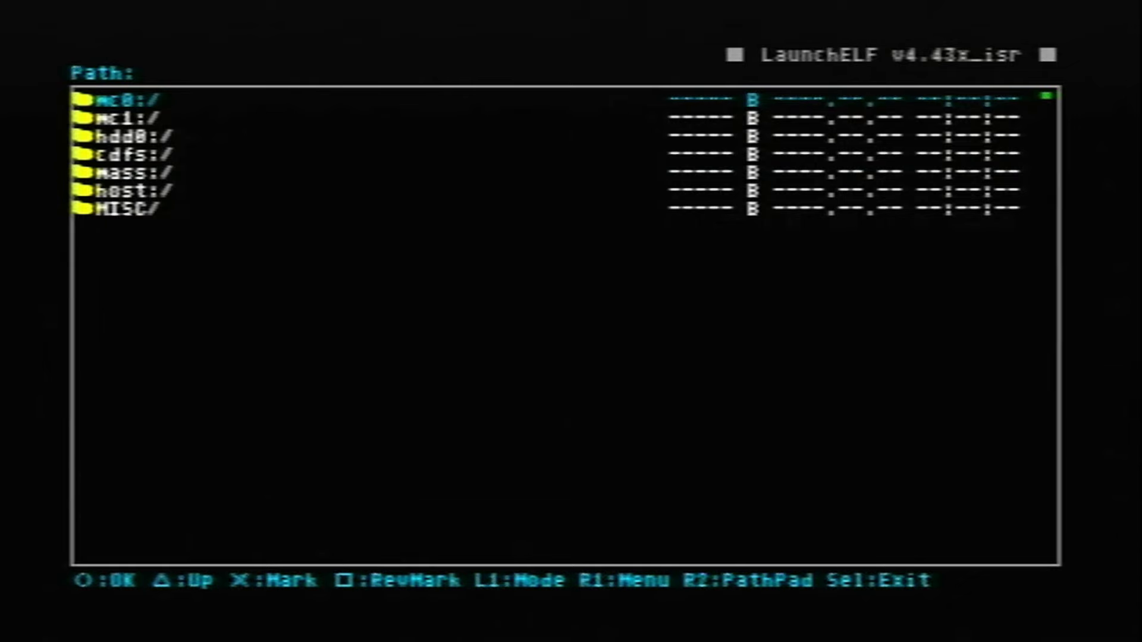
key(Down)
key(Down)
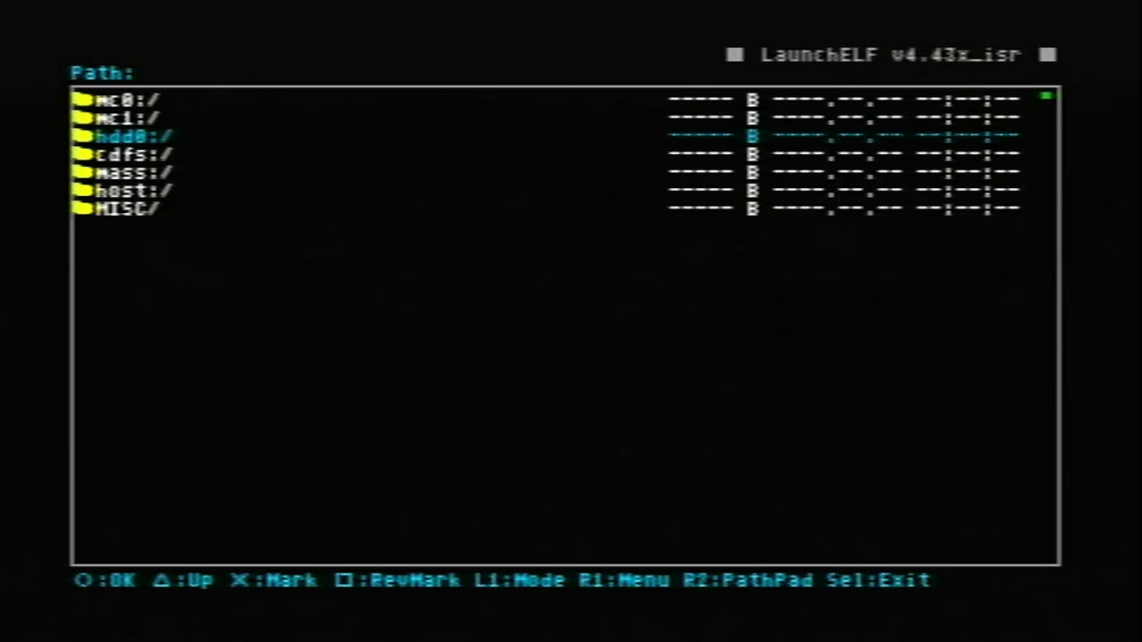
key(Return)
key(Down)
key(Down)
key(Down)
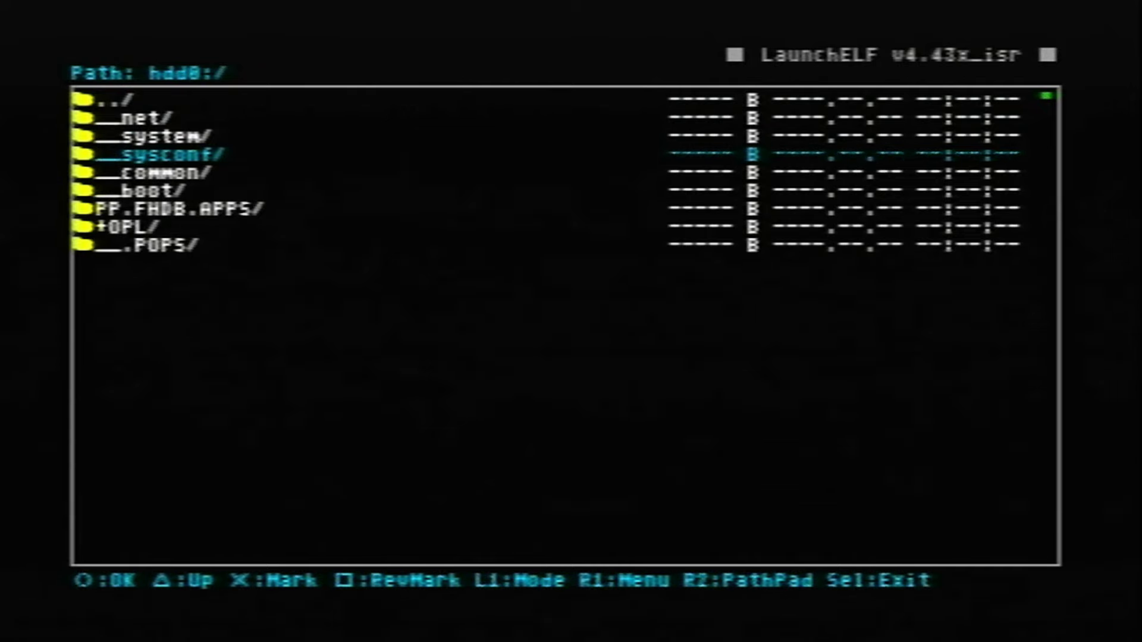
key(Return)
key(Up)
key(Down)
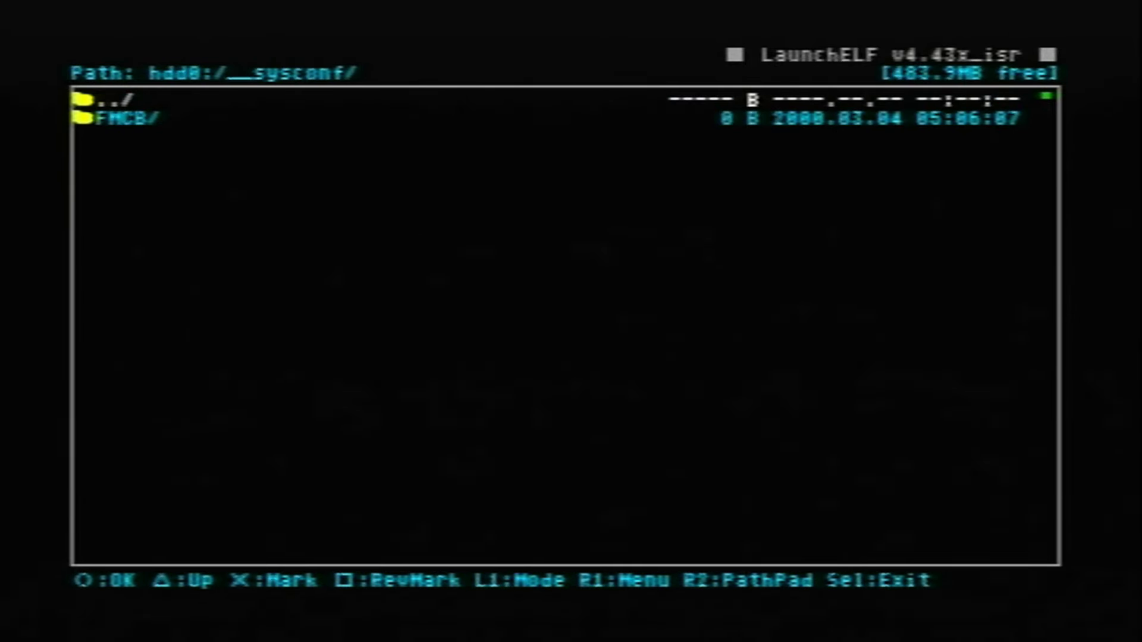
key(Return)
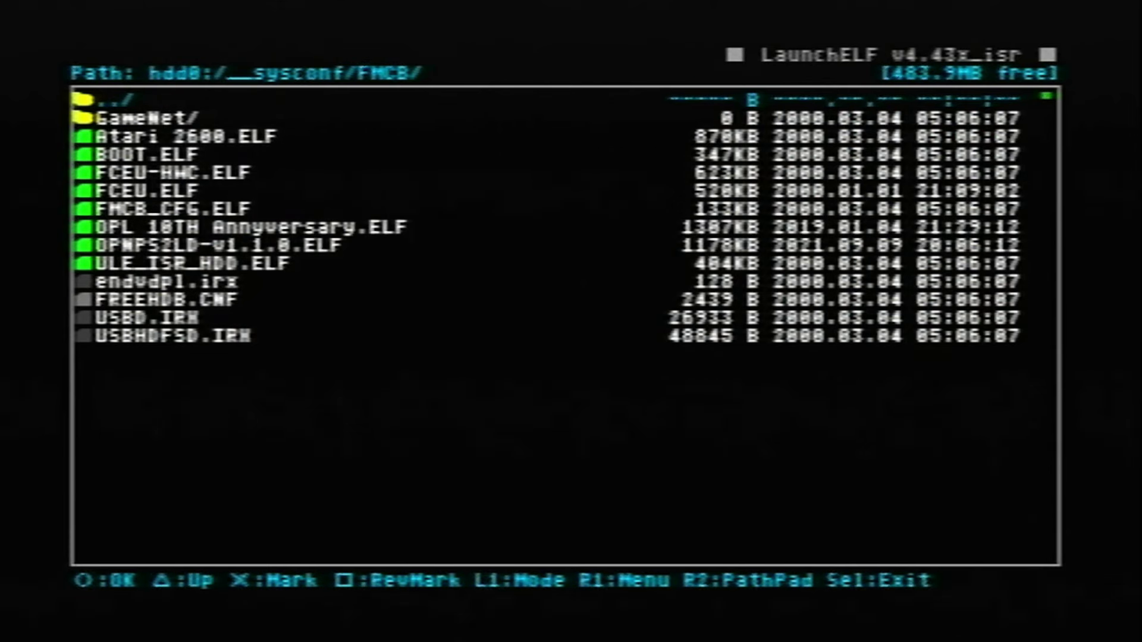
key(e)
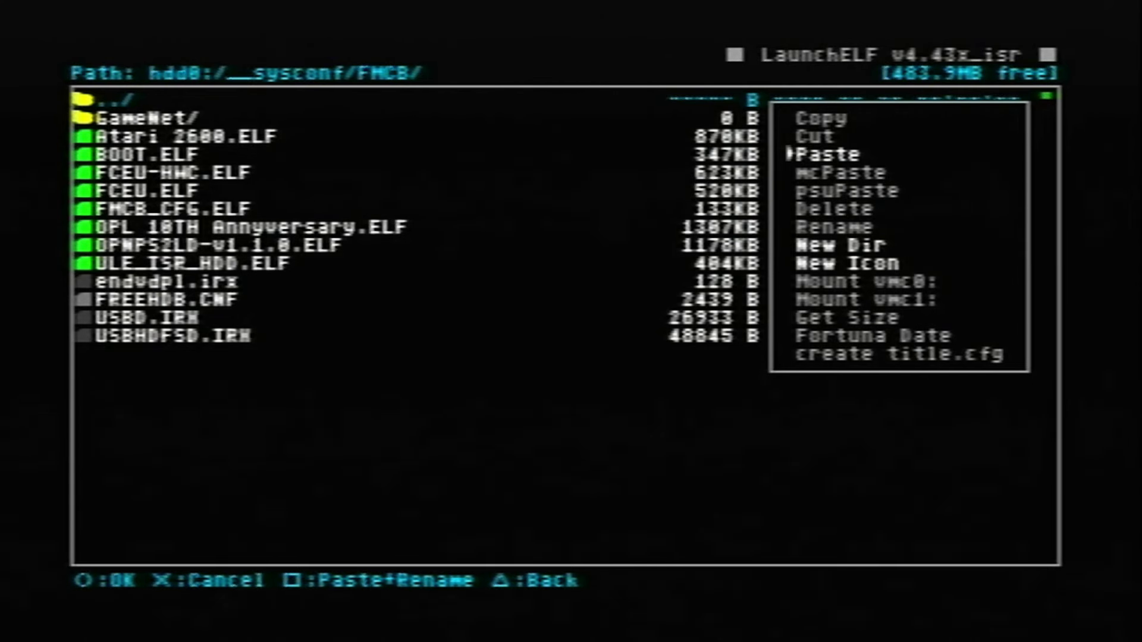
key(Escape)
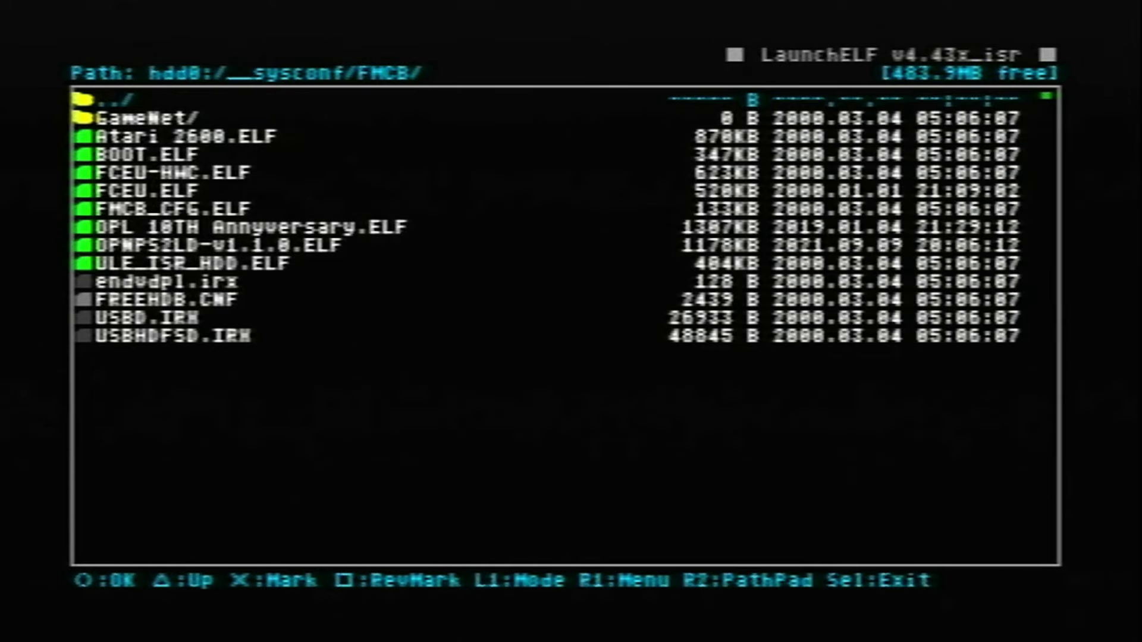
Leave the FileBrowser and open the wLaunchELF Configure screen
key(BackSpace)
key(BackSpace)
key(BackSpace)
key(Up)
key(Up)
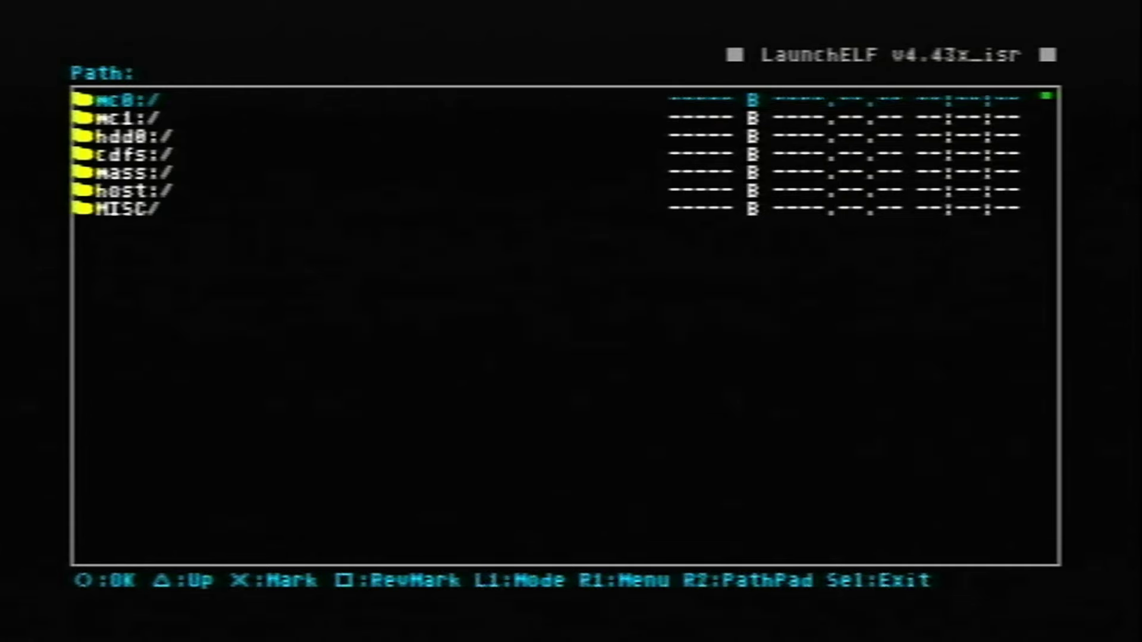
key(BackSpace)
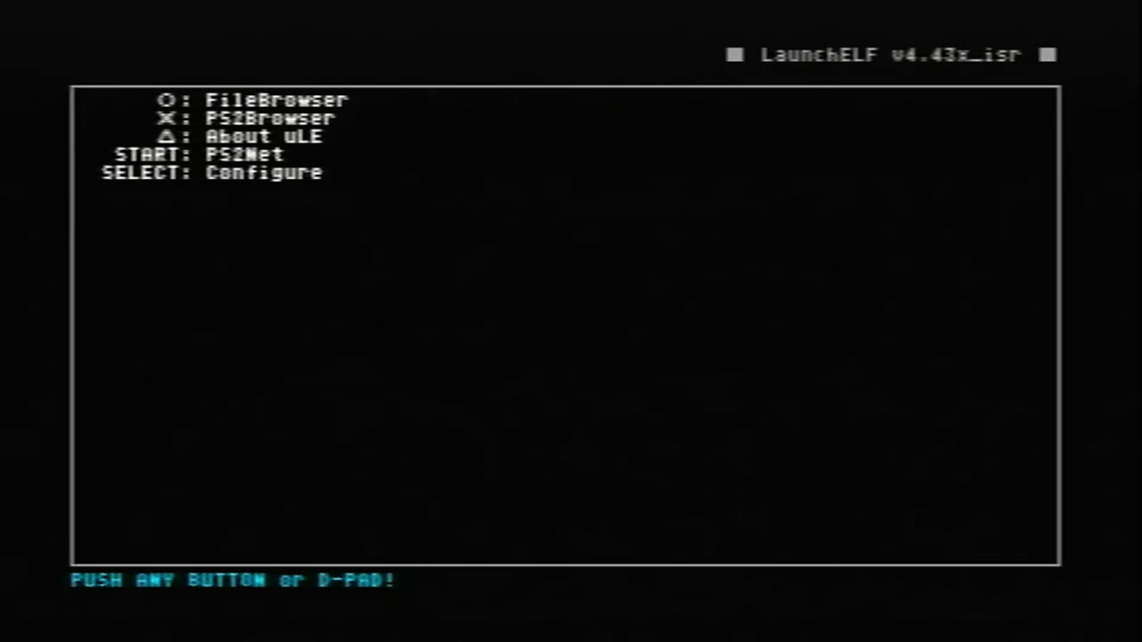
key(BackSpace)
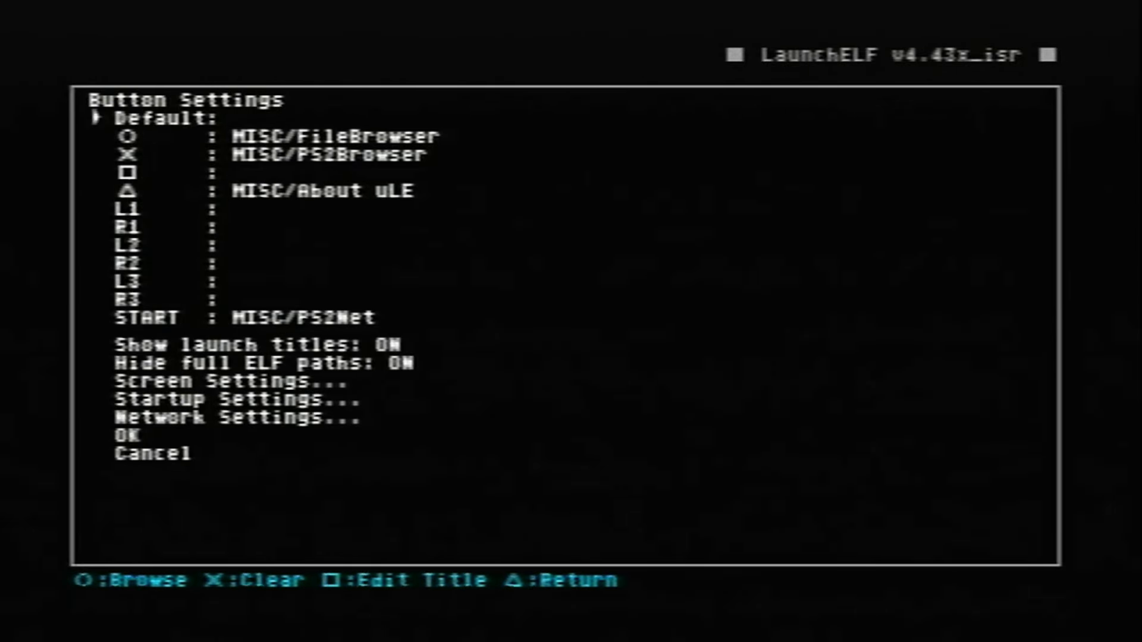
Assign MISC/PS2Browser to the ✕ button in the Button Settings
key(Down)
key(Down)
key(Down)
key(Down)
key(Down)
key(Down)
key(Down)
key(Down)
key(Up)
key(Up)
key(Up)
key(Up)
key(Up)
key(Up)
key(Return)
key(Down)
key(Down)
key(Down)
key(Down)
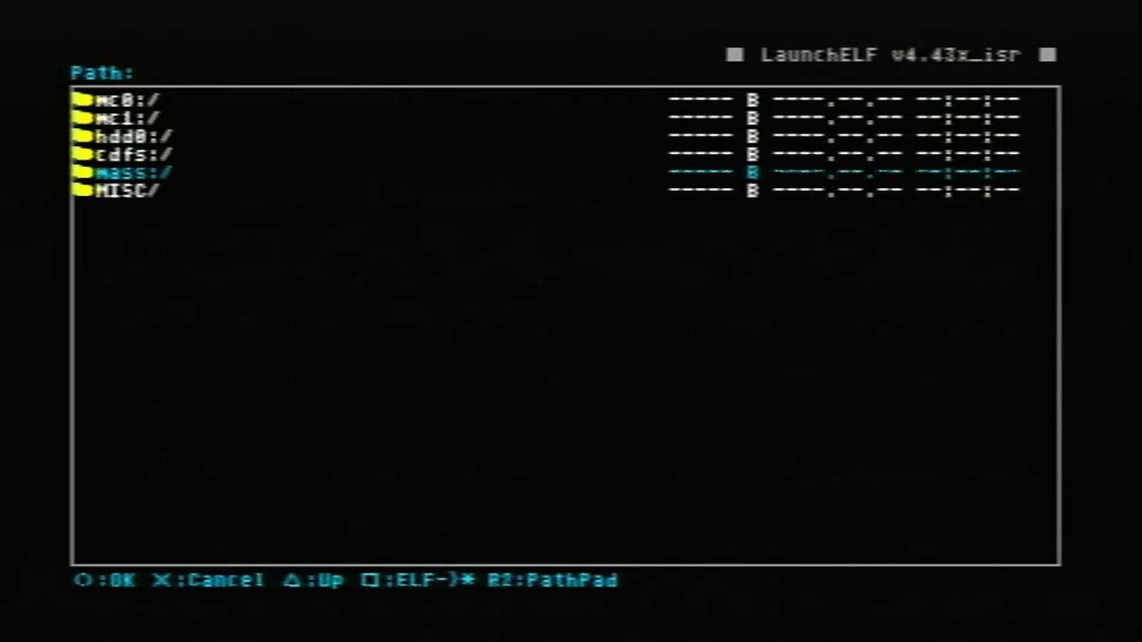
key(Down)
key(Return)
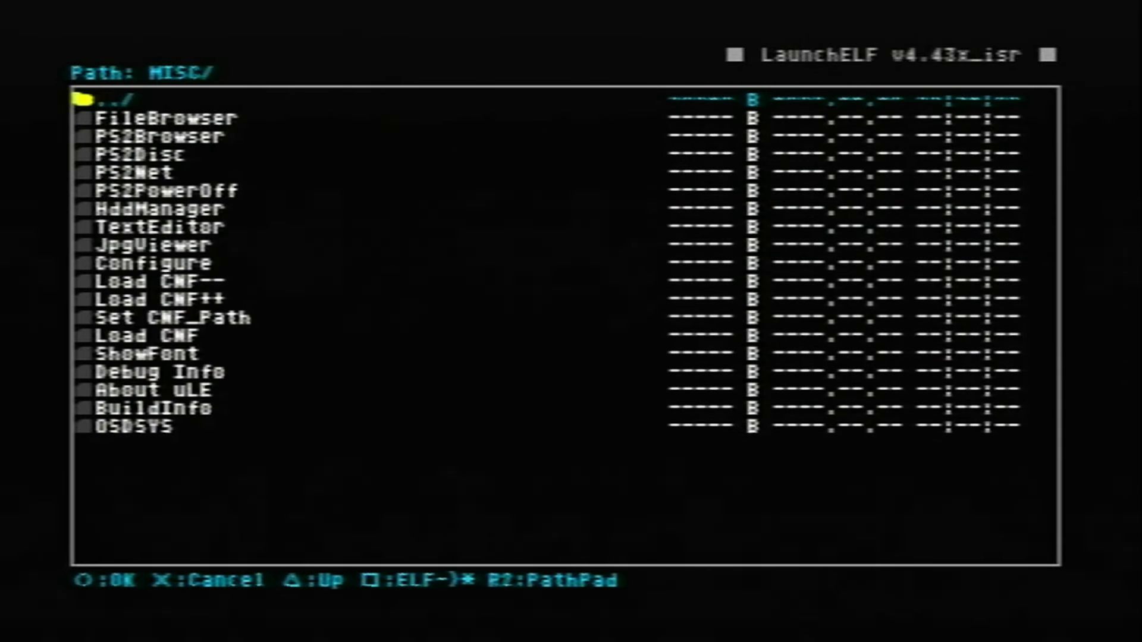
key(Down)
key(Down)
key(Return)
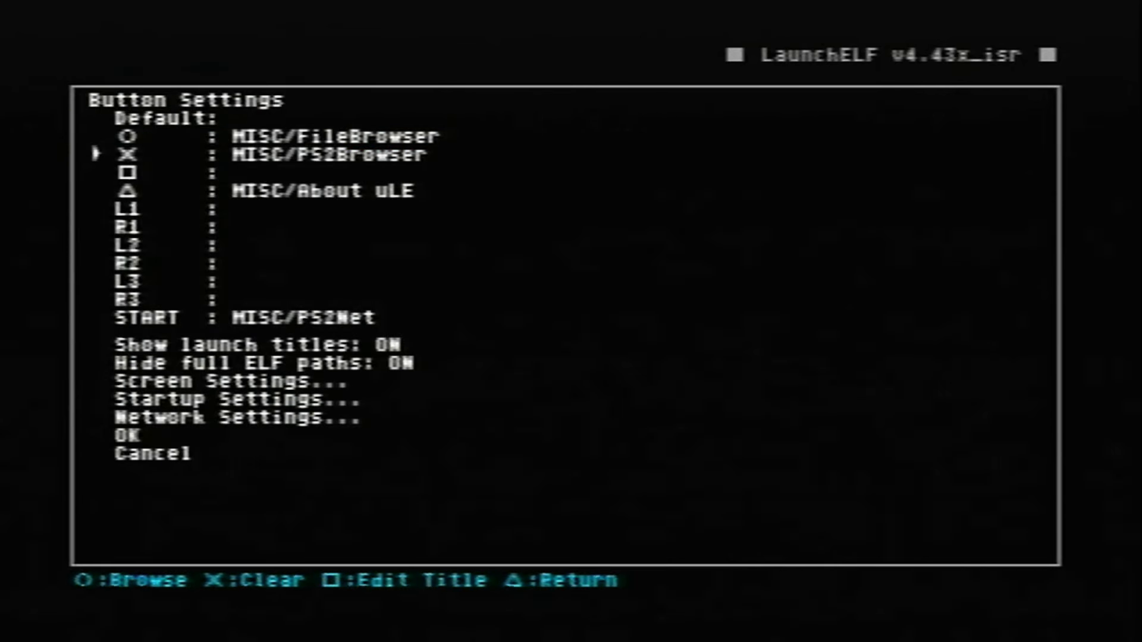
Confirm the button settings and exit wLaunchELF to the PS2 main menu
key(Down)
key(Down)
key(Down)
key(Down)
key(Down)
key(Down)
key(Down)
key(Down)
key(Down)
key(Down)
key(Down)
key(Down)
key(Down)
key(Down)
key(Down)
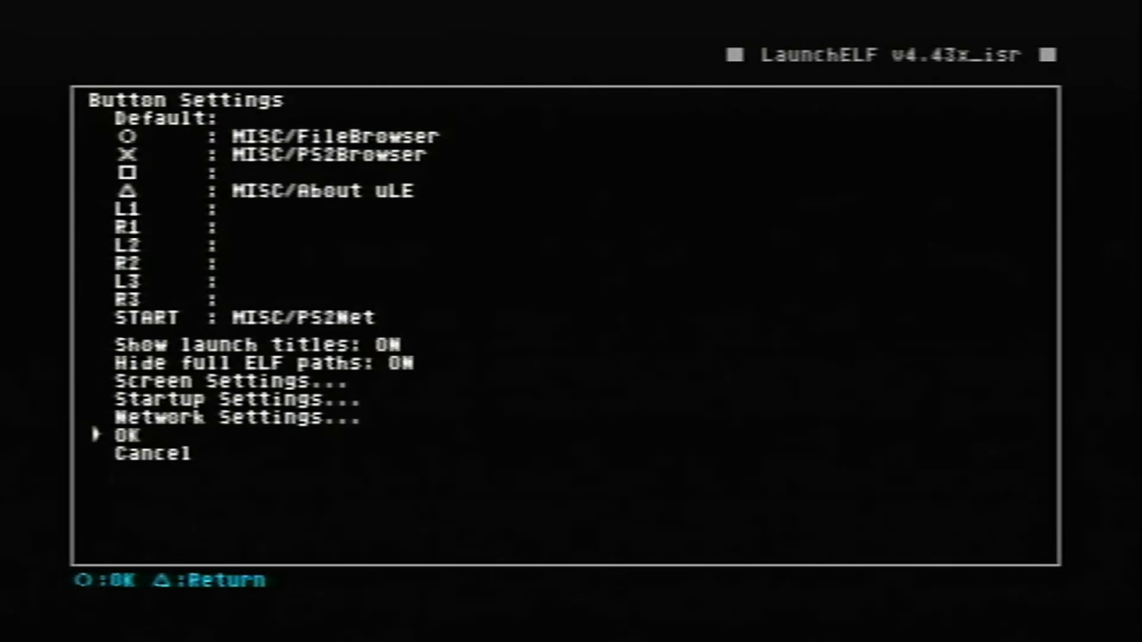
key(Return)
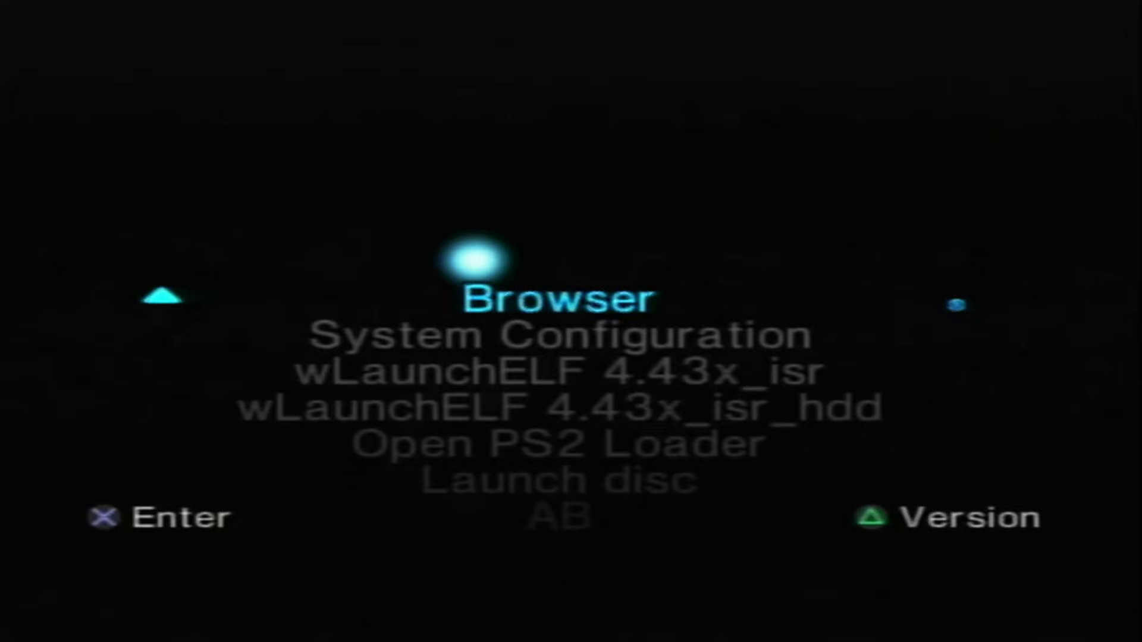
Launch Free HDBoot Configurator and choose the button layout with ✕ as OK and ○ as Cancel
key(Down)
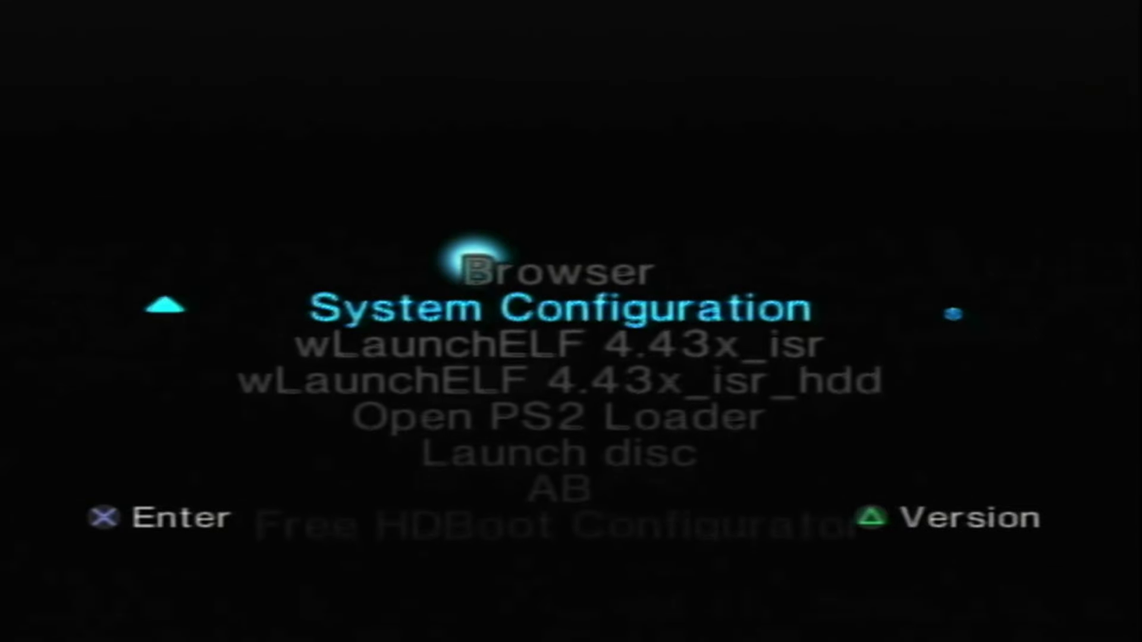
key(Down)
key(Down)
key(Down)
key(Down)
key(Down)
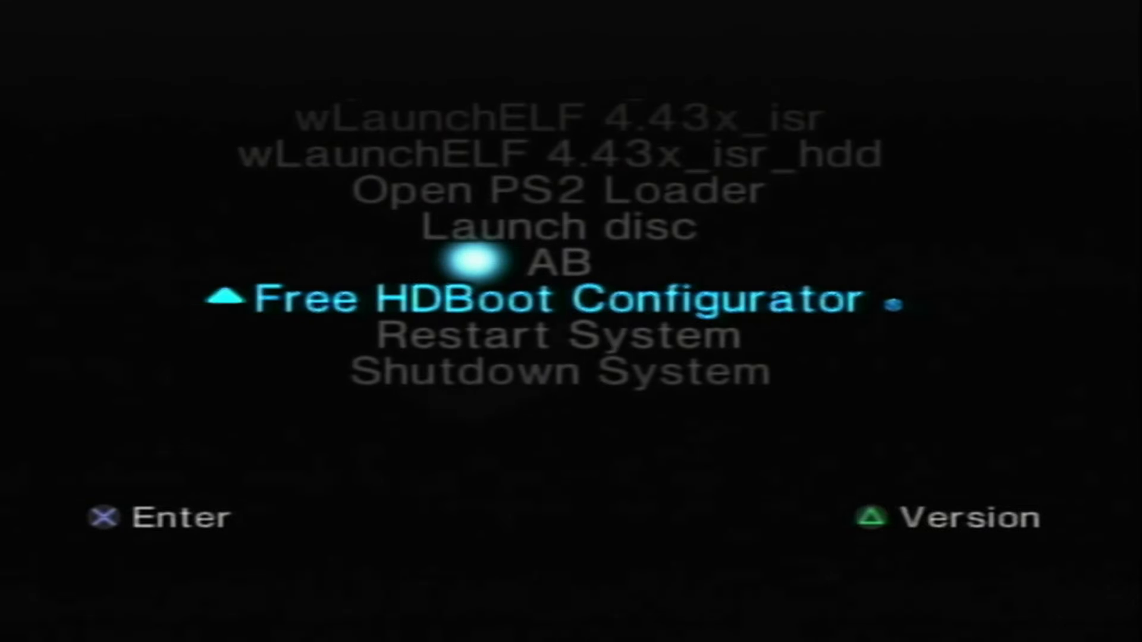
key(Return)
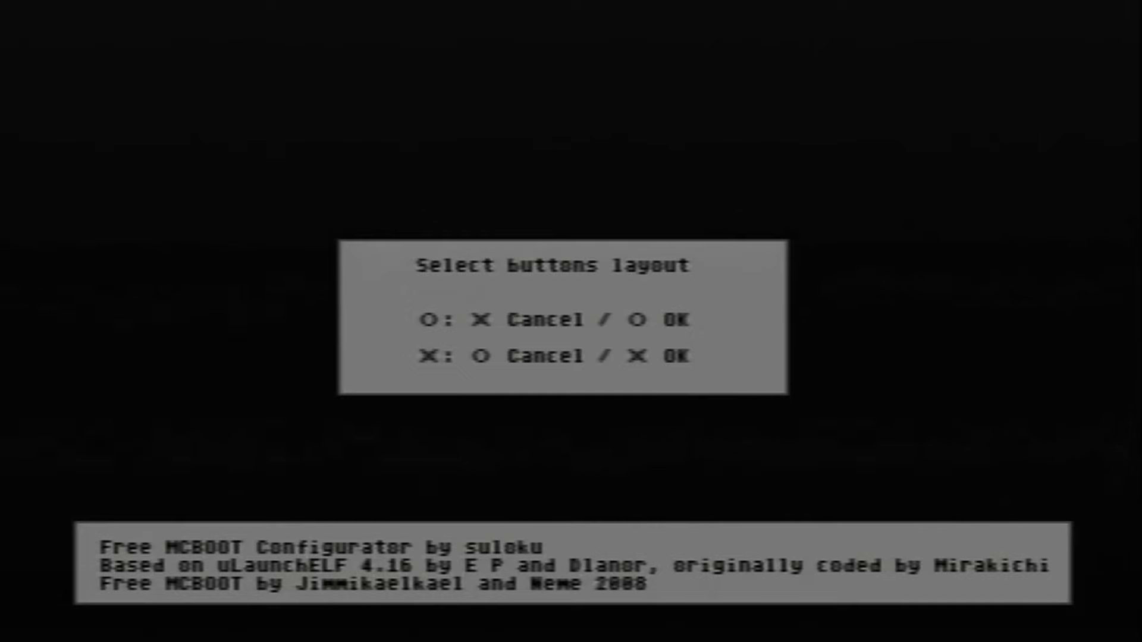
key(Return)
Open the OSDSYS options from the Free McBoot settings
key(Down)
key(Down)
key(Down)
key(Down)
key(Down)
key(Down)
key(Down)
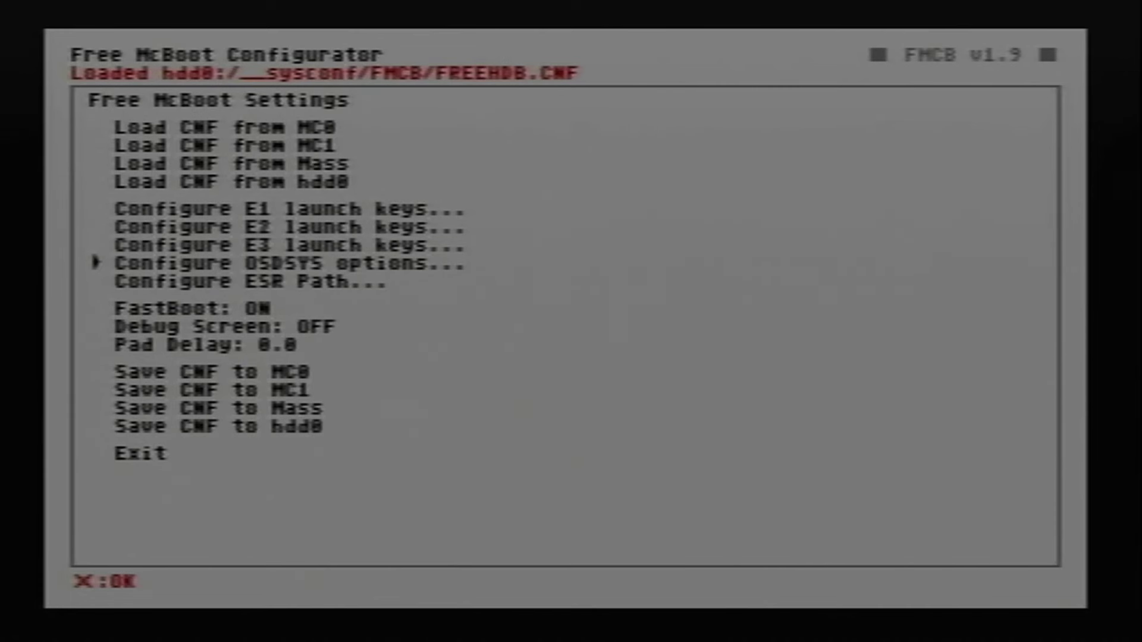
key(Return)
Choose menu item 6, named AB, in the OSD settings and open its configuration
key(Down)
key(Right)
key(Right)
key(Right)
key(Right)
key(Left)
key(Left)
key(Left)
key(Right)
key(Right)
key(Right)
key(Right)
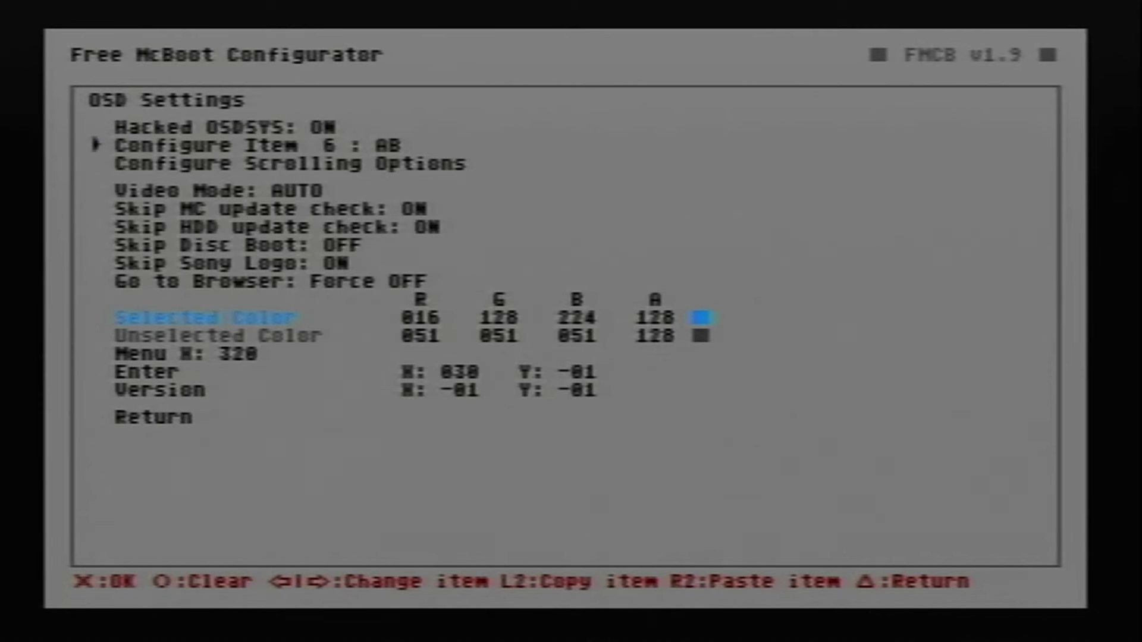
key(Return)
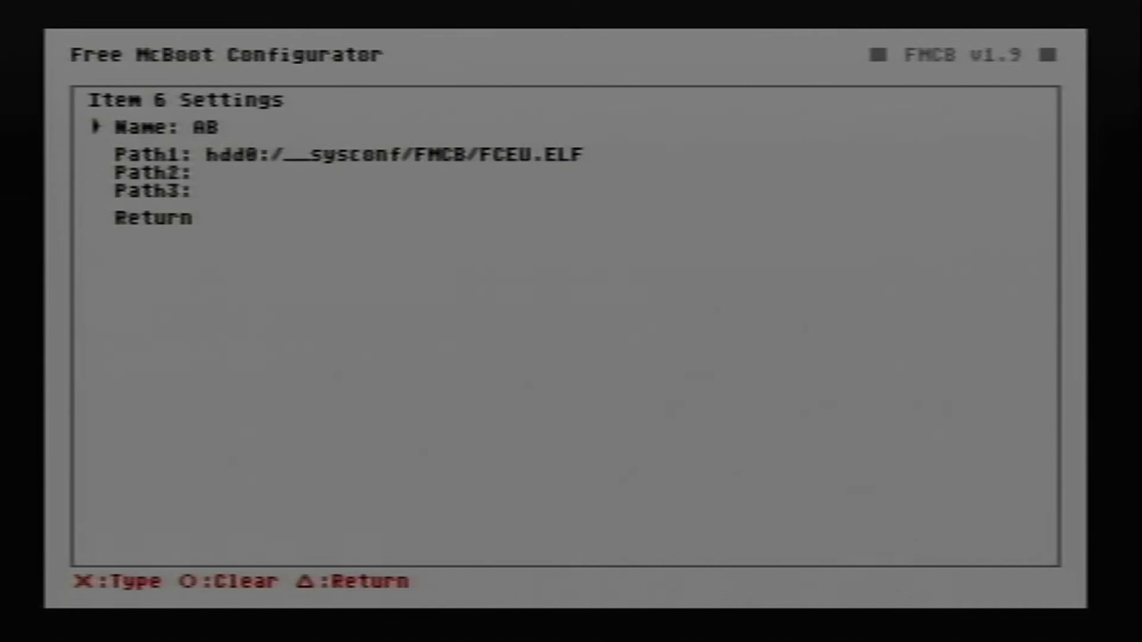
Rename menu item 6 as GameInstaller
key(Return)
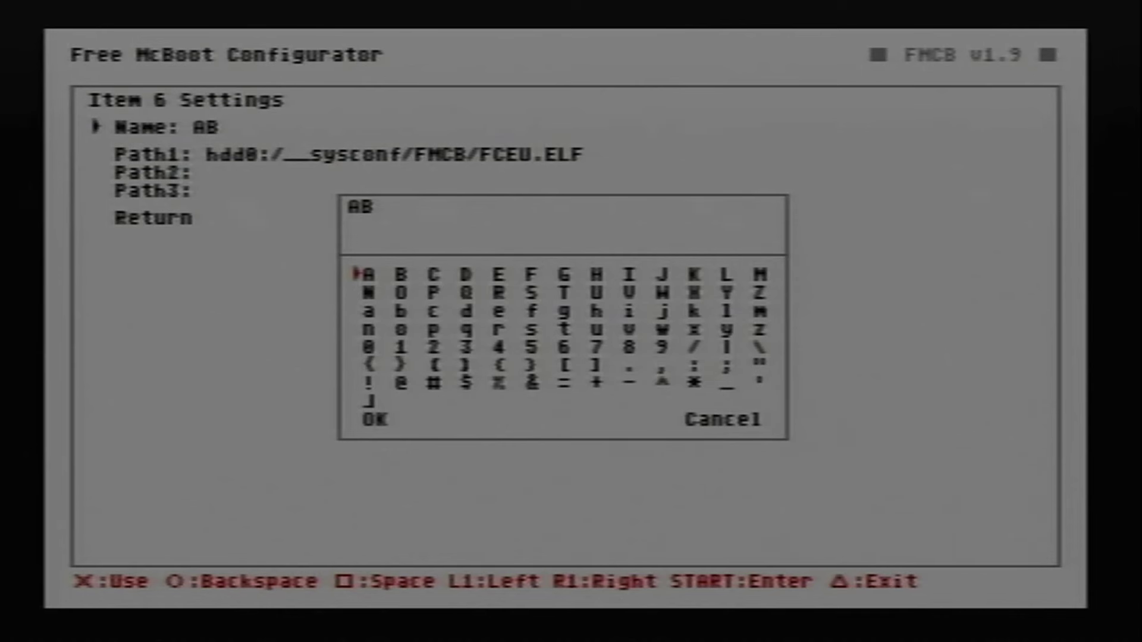
key(BackSpace)
key(BackSpace)
key(BackSpace)
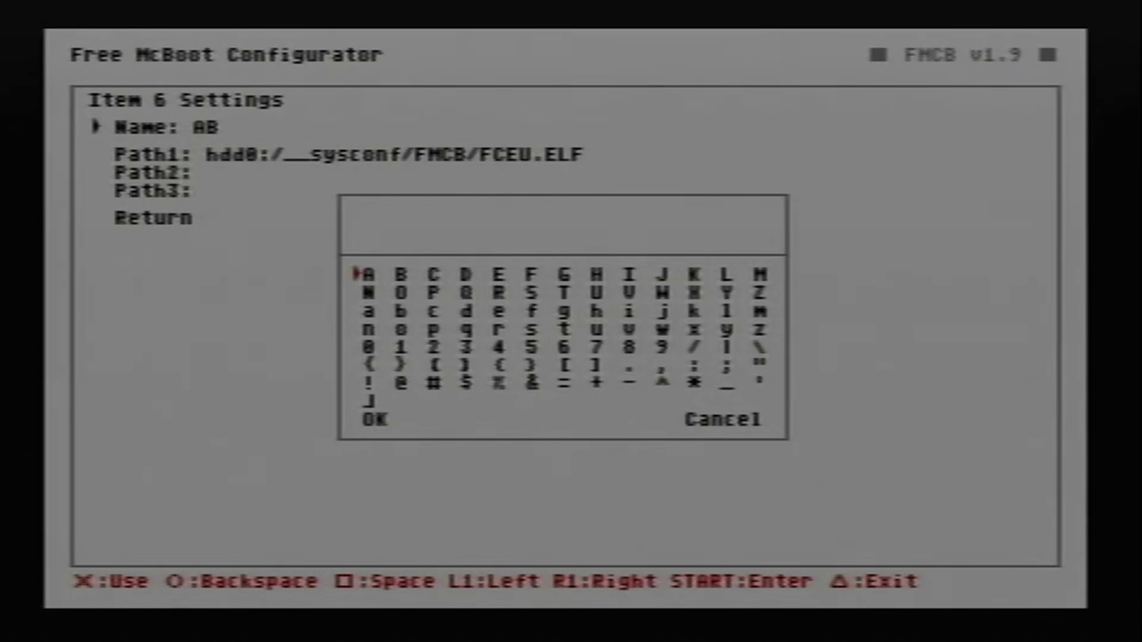
key(Down)
key(Down)
key(Up)
key(Up)
key(Right)
key(Right)
key(Down)
key(Down)
key(Left)
key(Left)
key(Left)
key(Left)
key(Left)
key(Left)
key(Left)
key(Left)
key(Left)
key(Up)
text(G)
key(Left)
key(Left)
key(Left)
key(Left)
key(Left)
key(Left)
key(Down)
key(Down)
text(a)
key(Left)
key(Left)
key(Down)
key(Right)
text(m)
key(Left)
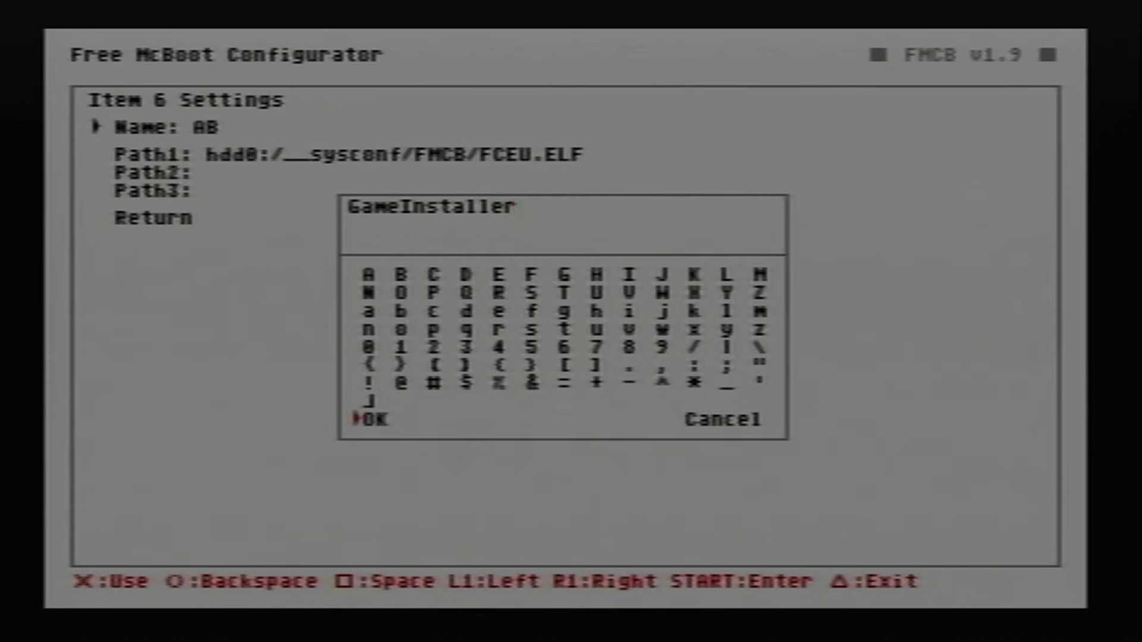
key(Return)
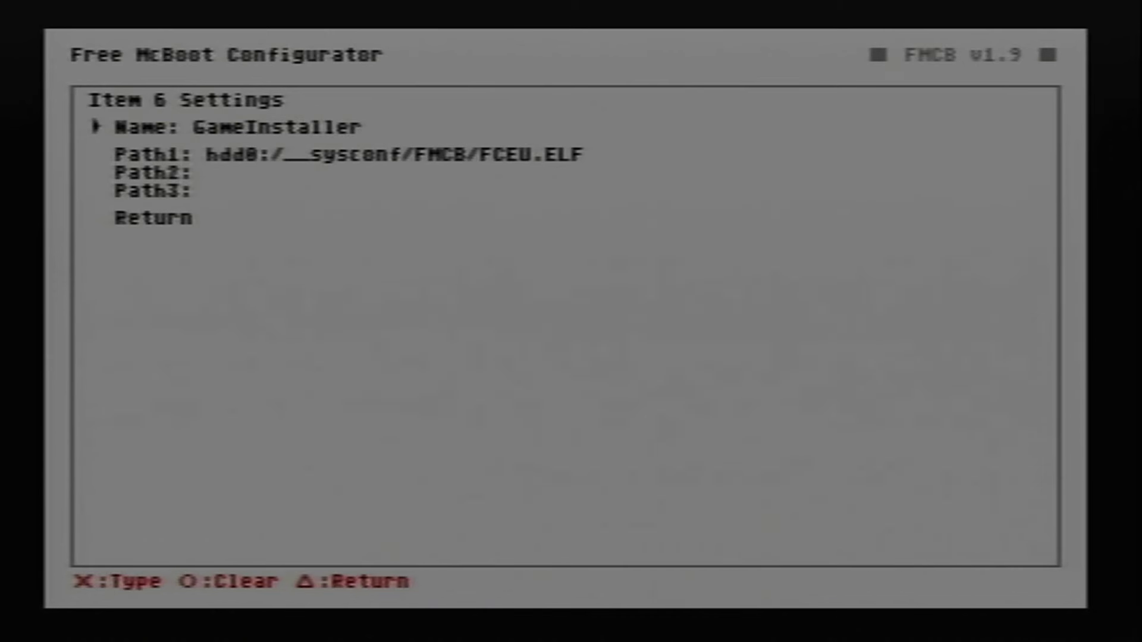
Clear the Path1 entry of the GameInstaller item
key(Down)
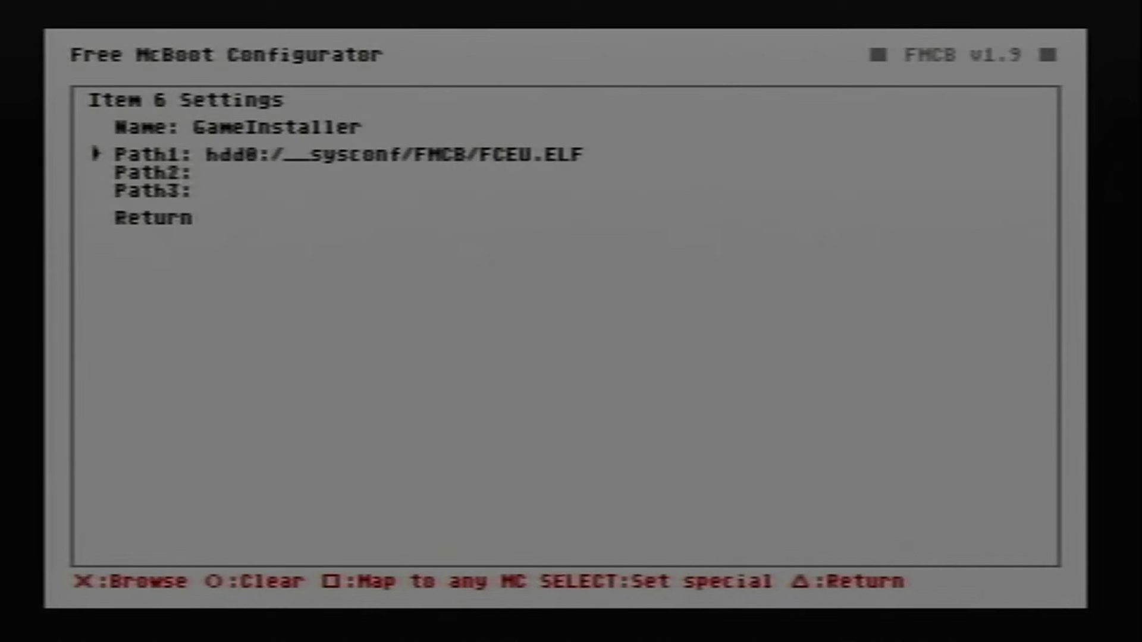
key(Down)
key(Down)
key(Up)
key(Up)
key(Delete)
key(Down)
key(Down)
key(Up)
key(Up)
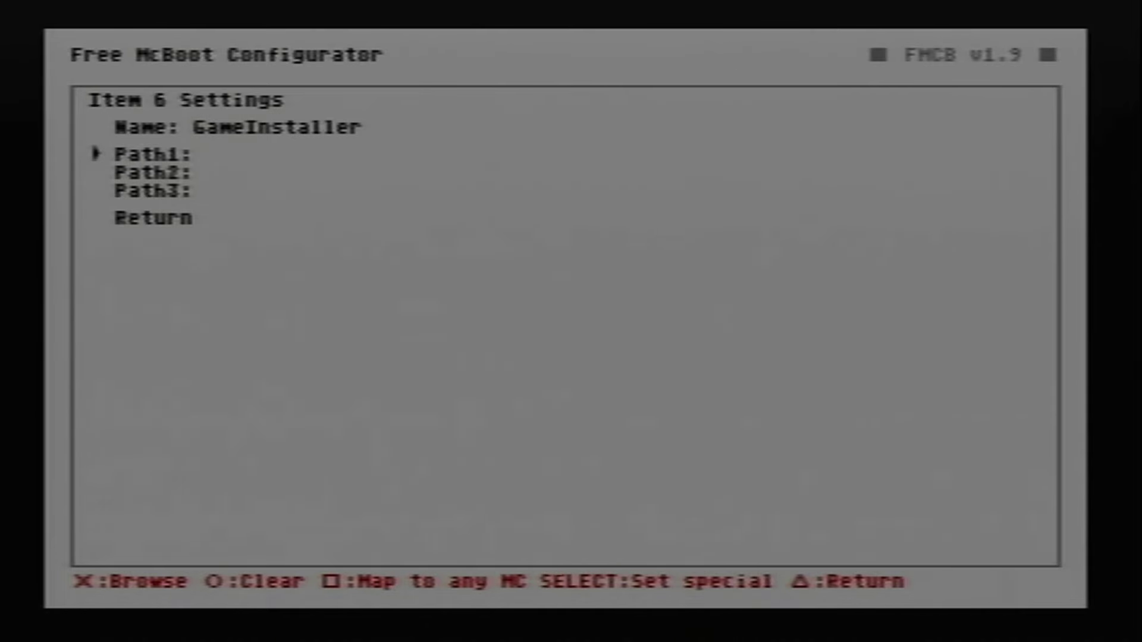
Browse for the item's Path1 in the hdd0:/__sysconf/FMCB/ folder
key(Return)
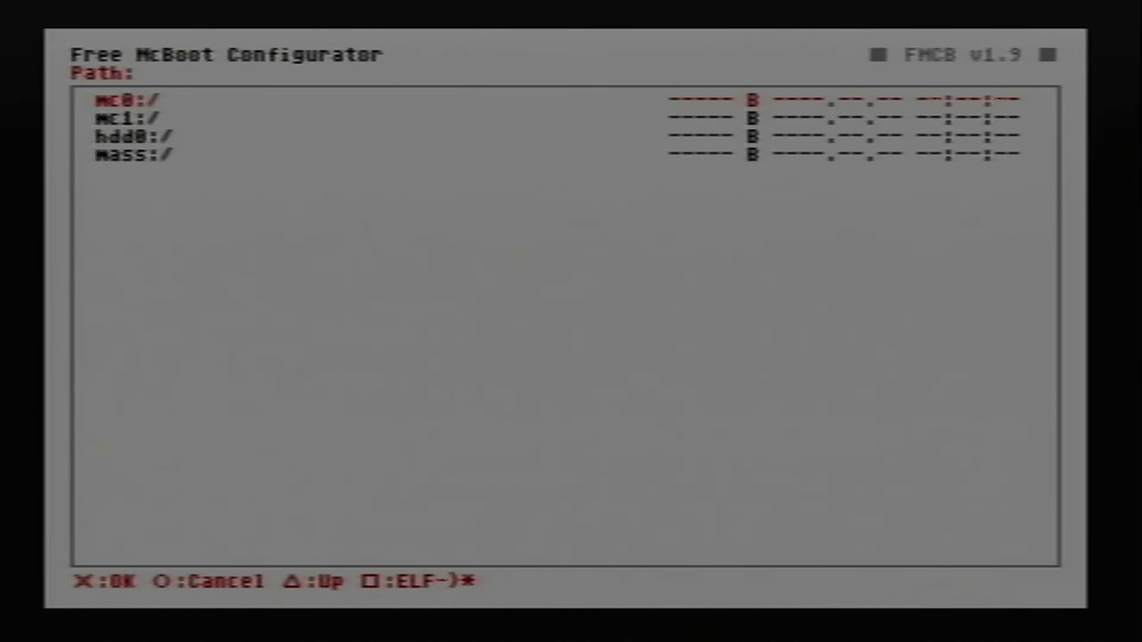
key(Down)
key(Down)
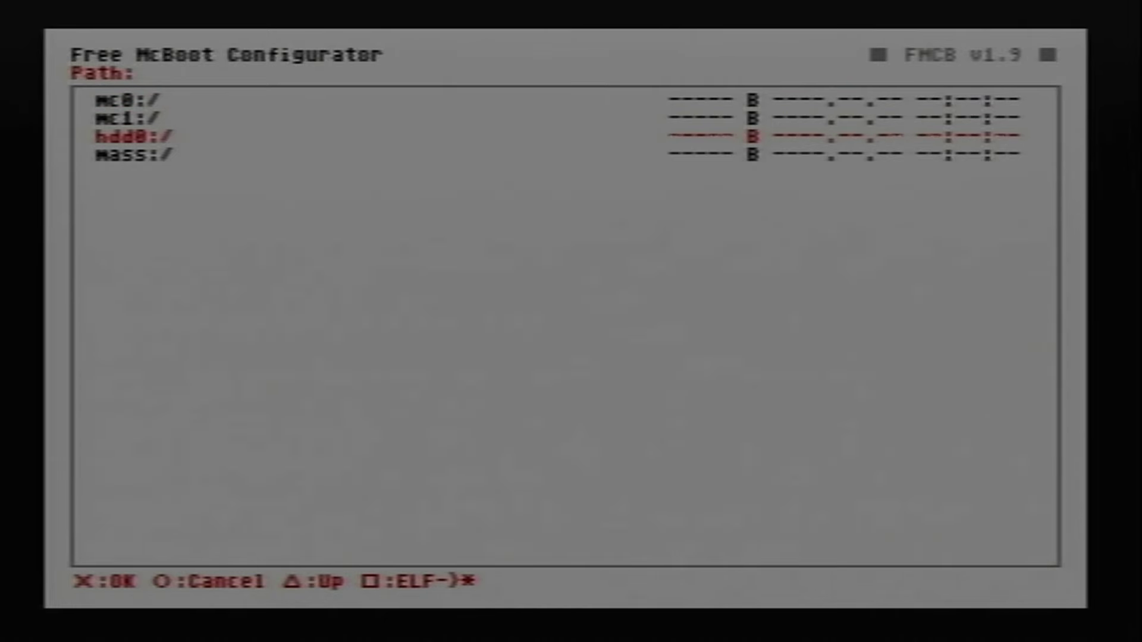
key(Return)
key(Down)
key(Down)
key(Down)
key(Down)
key(Down)
key(Down)
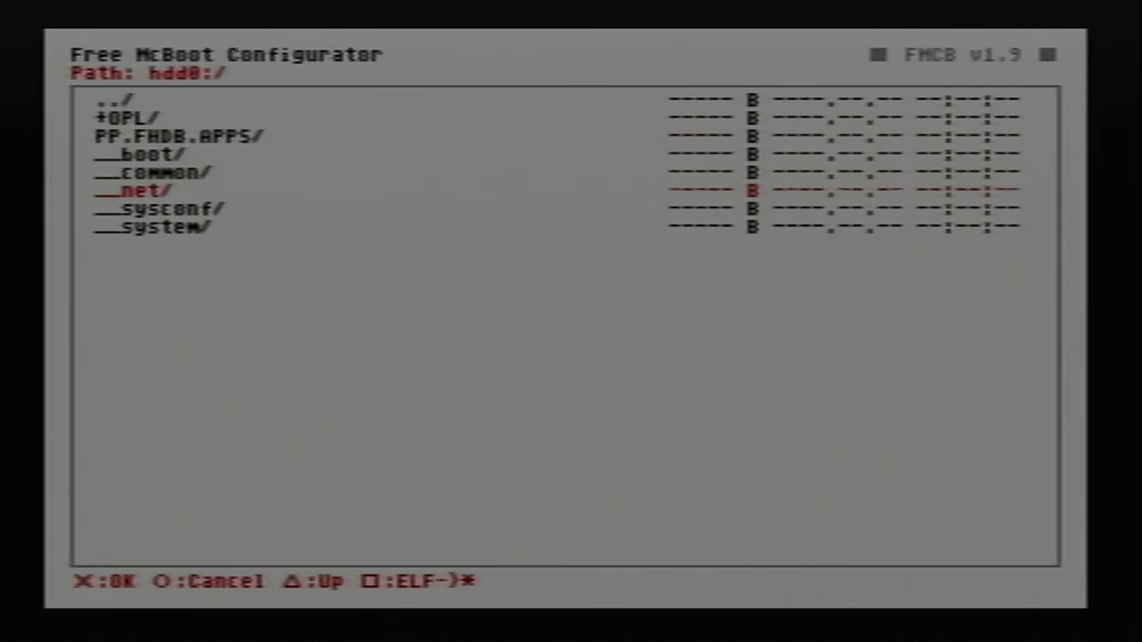
key(Return)
key(Down)
key(Return)
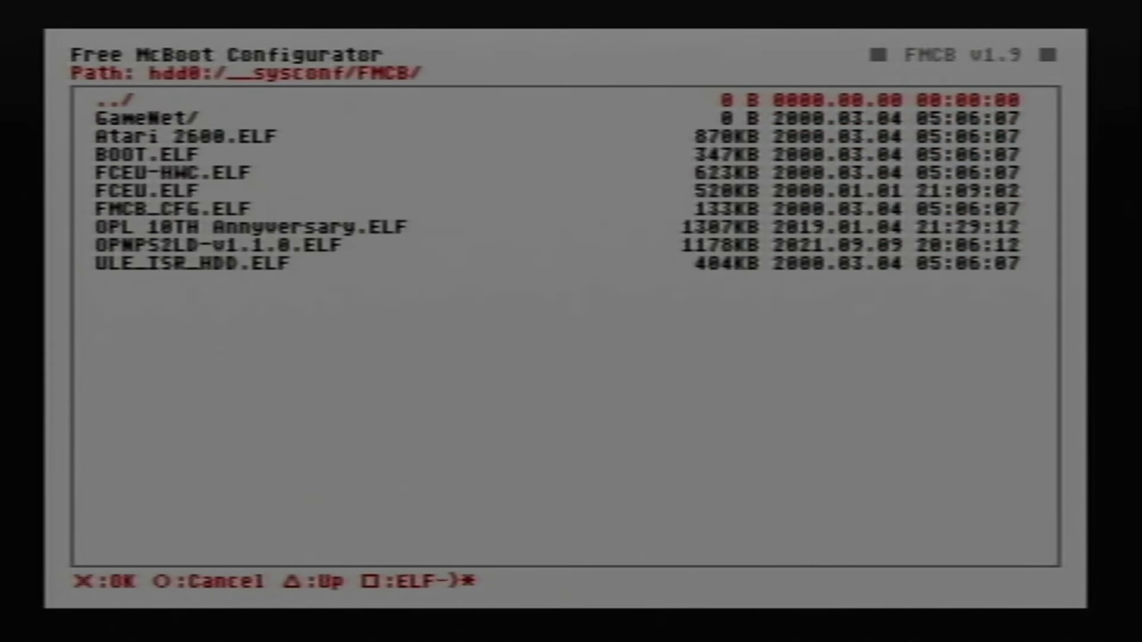
Assign HDLGameInstaller.elf from the GameNet folder as Path1 of the item
key(Down)
key(Down)
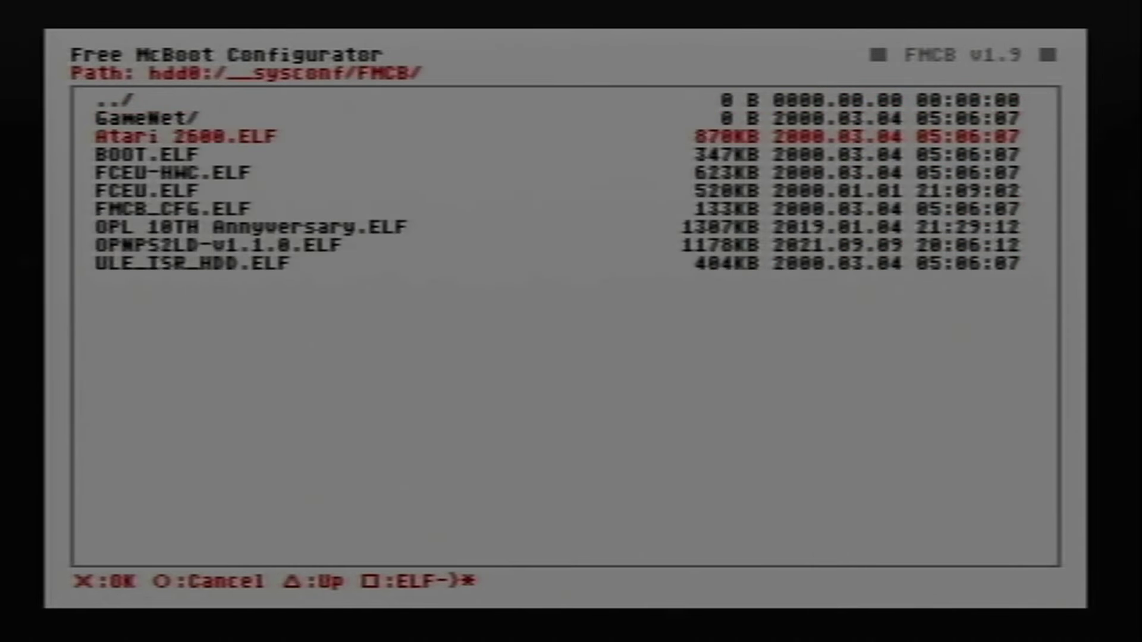
key(Up)
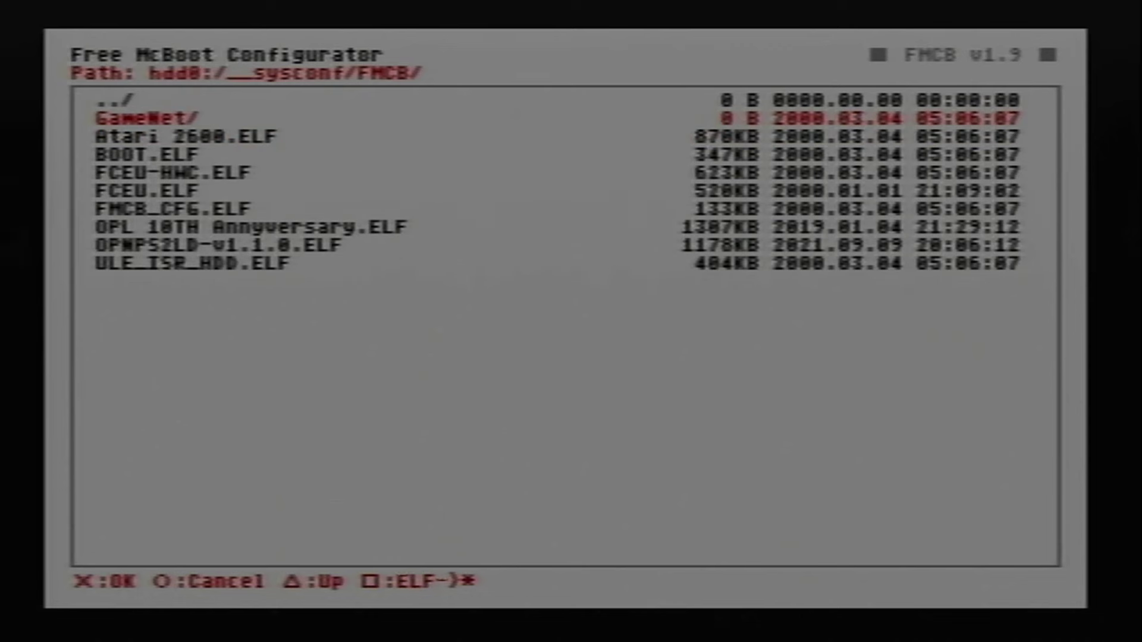
key(Return)
key(Down)
key(Down)
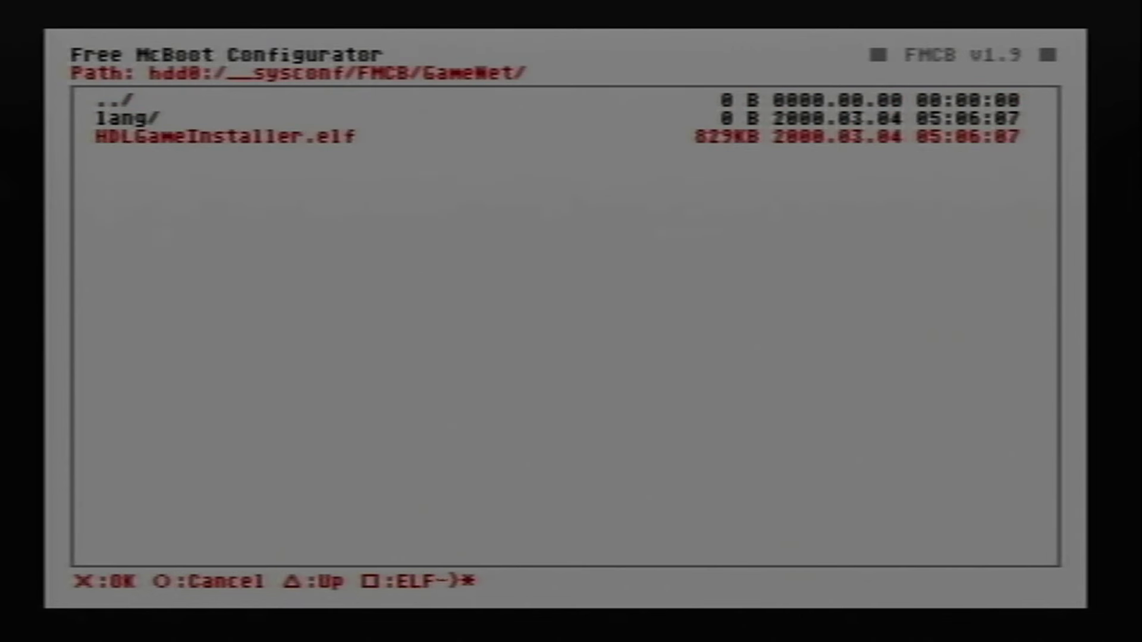
key(Return)
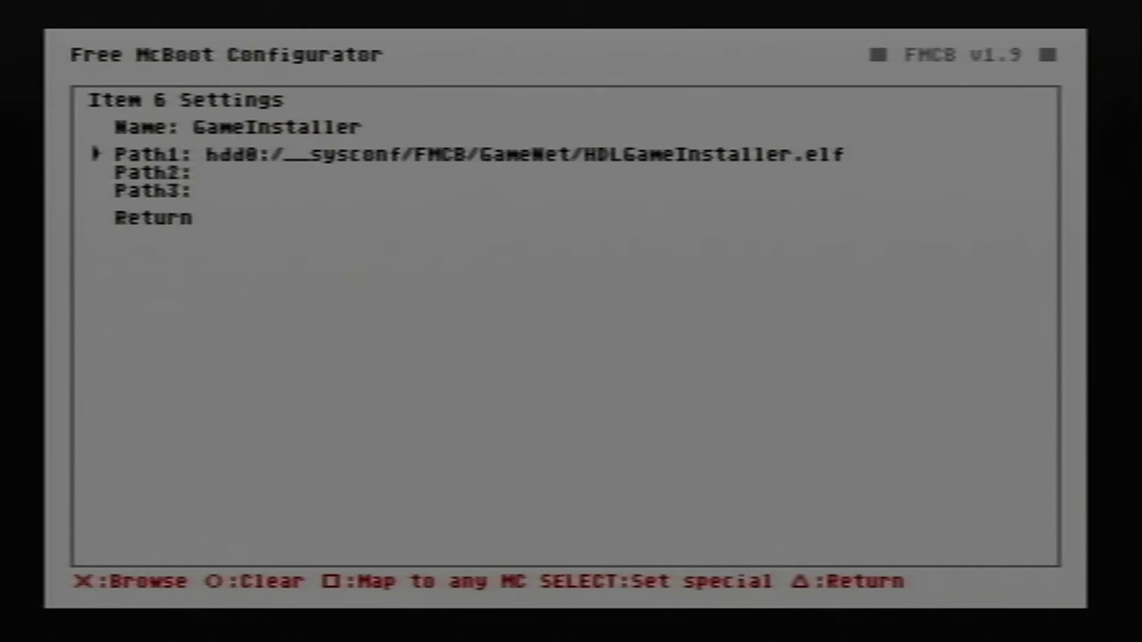
Leave the item 6 settings and the OSD settings to get back to the Free McBoot settings
key(Down)
key(Down)
key(Down)
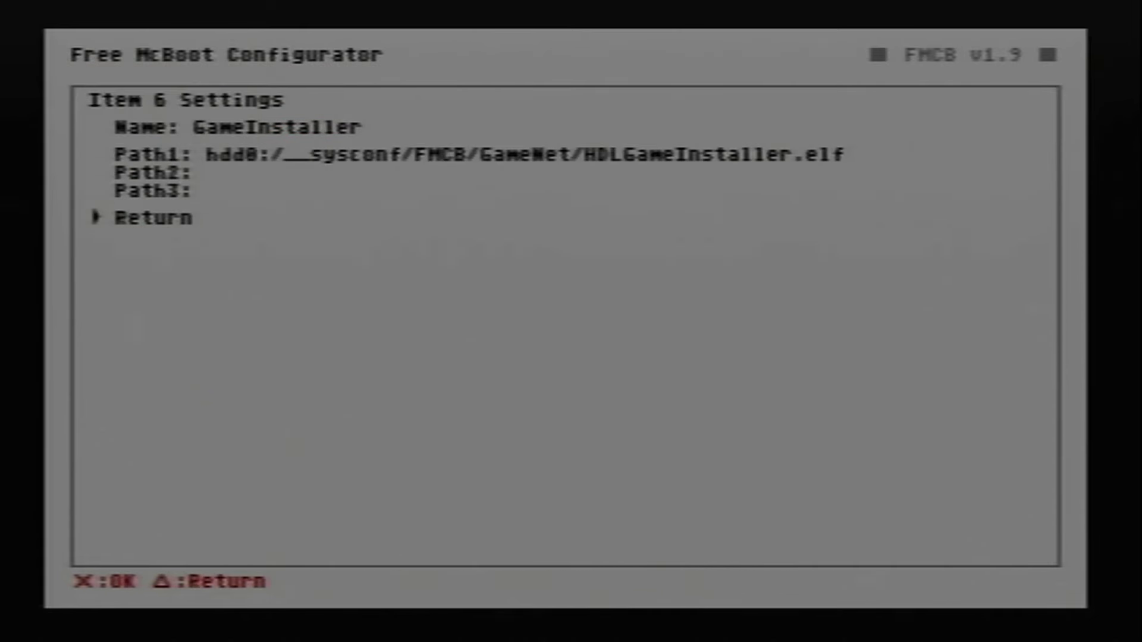
key(Return)
key(Down)
key(Down)
key(Down)
key(Down)
key(Down)
key(Down)
key(Down)
key(Down)
key(Down)
key(Down)
key(Down)
key(Down)
key(Down)
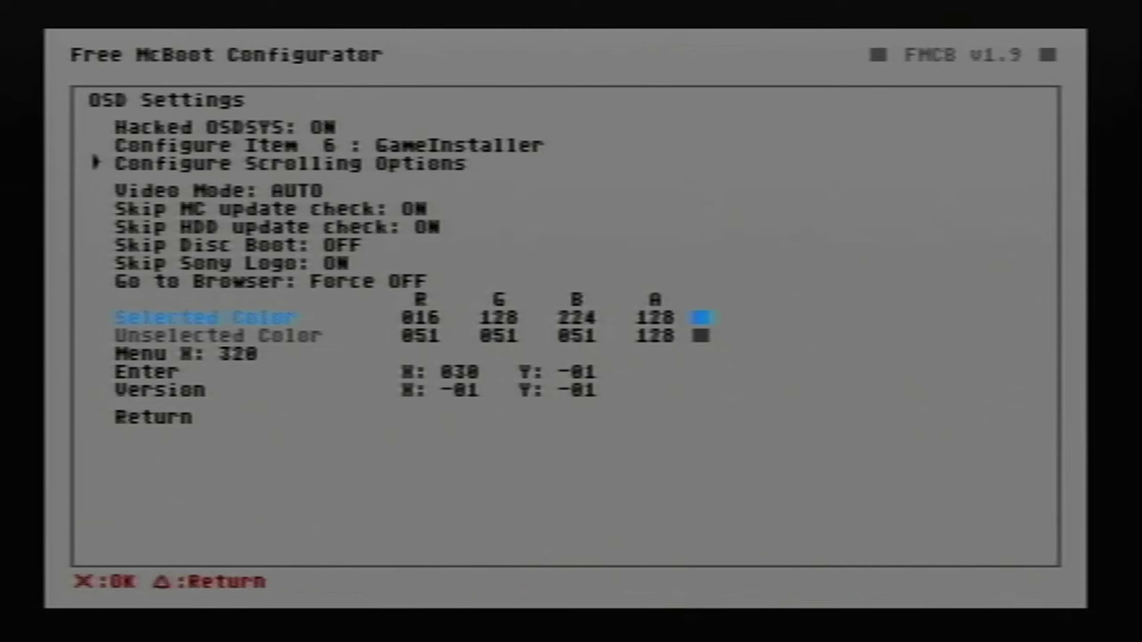
key(Return)
Save the CNF configuration to hdd0
key(Down)
key(Down)
key(Down)
key(Down)
key(Down)
key(Down)
key(Down)
key(Down)
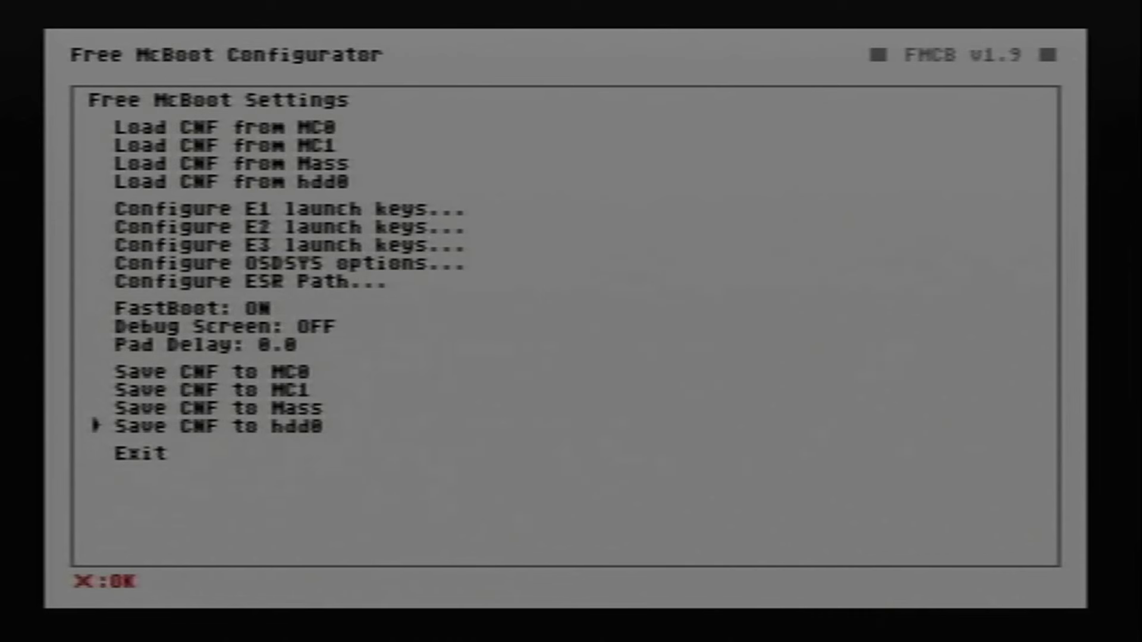
key(Return)
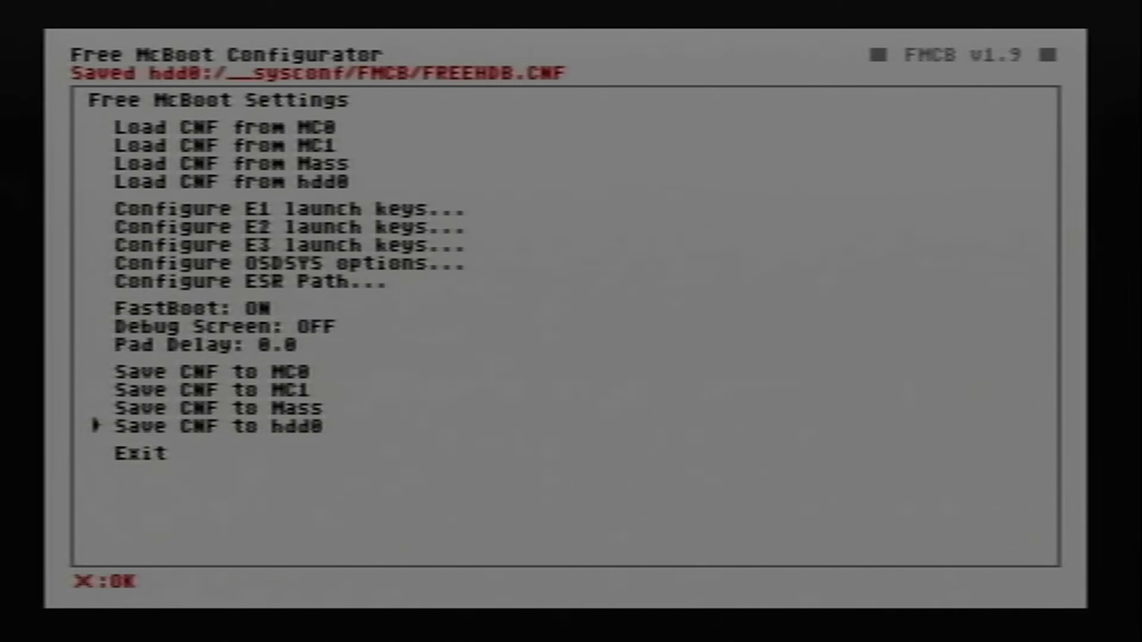
Exit the configurator and launch GameInstaller from the PS2 main menu
key(Down)
key(Return)
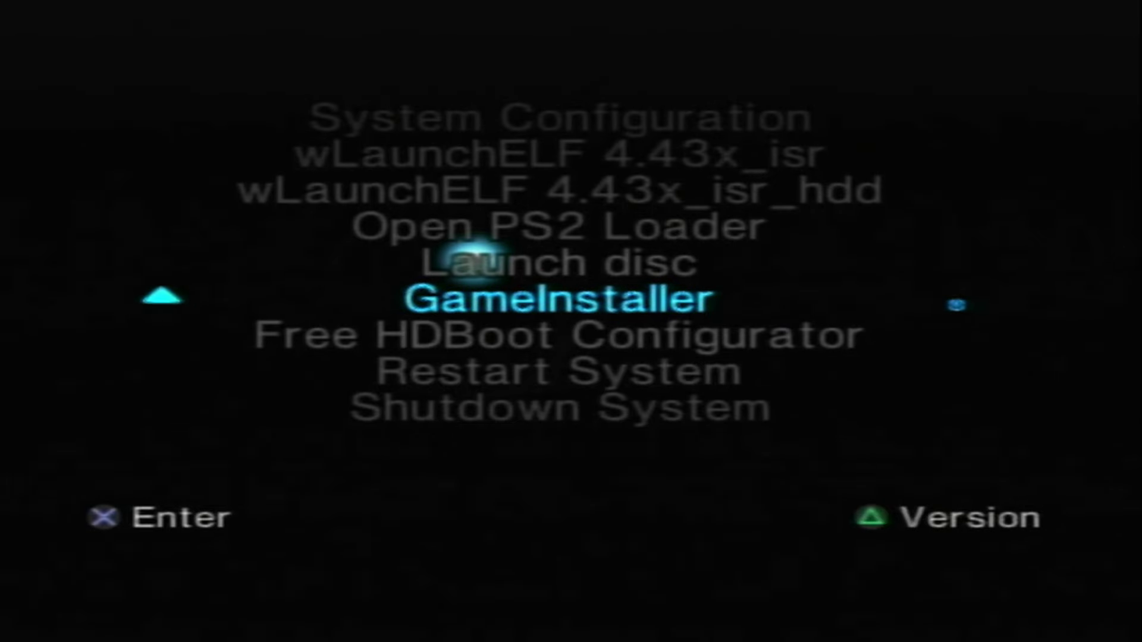
key(Return)
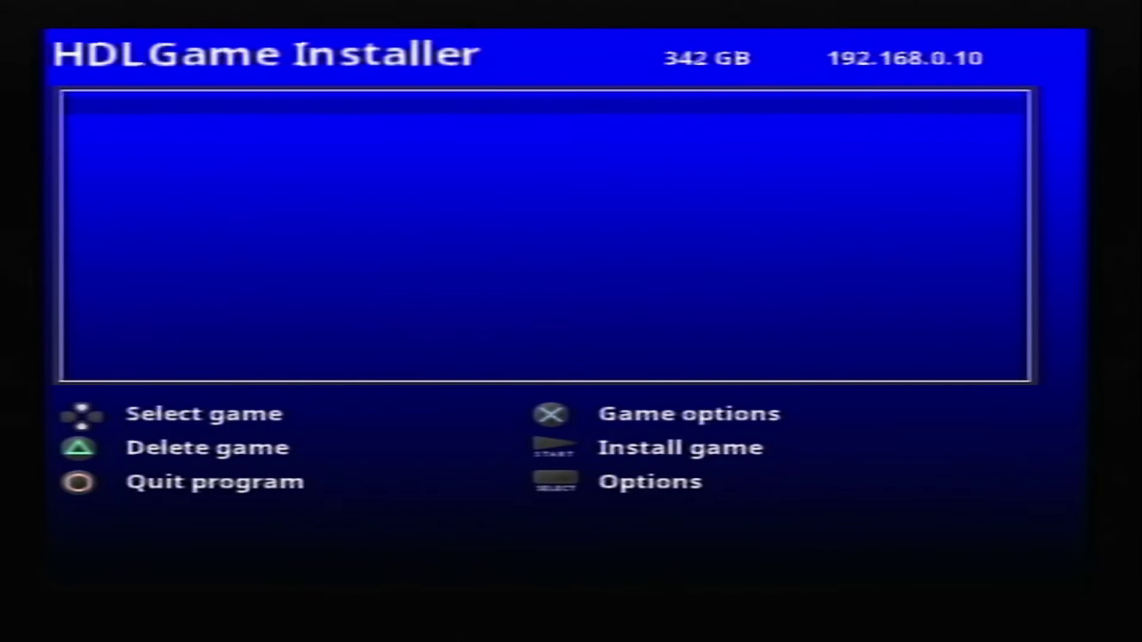
Review the DHCP and IP address fields in HDLGame Installer's network options, then close the options with OK
key(Select)
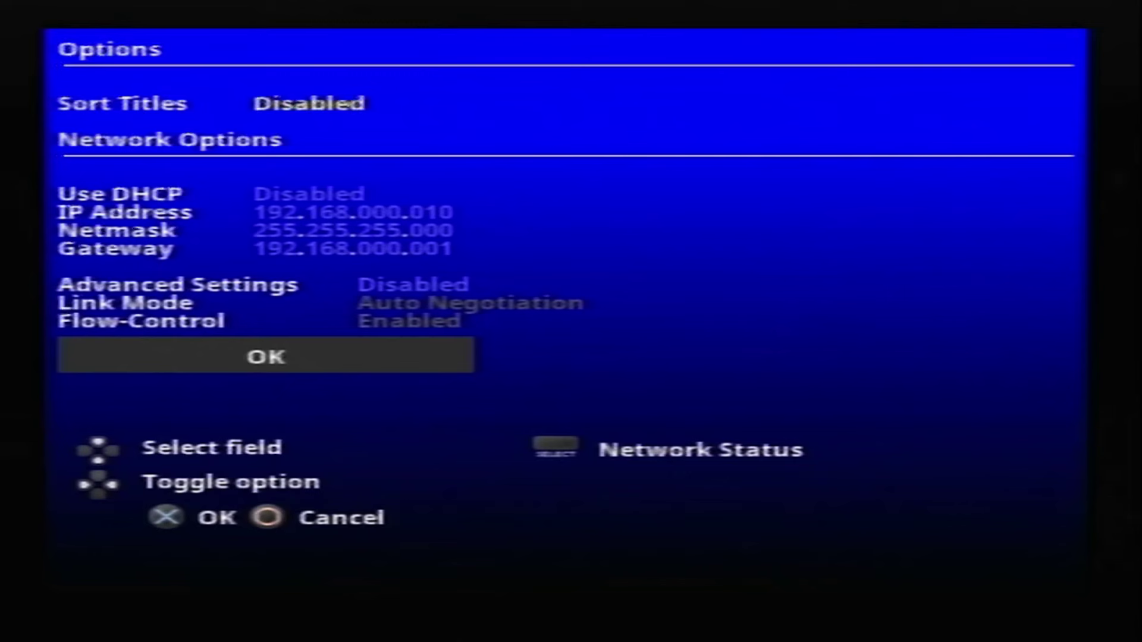
key(Down)
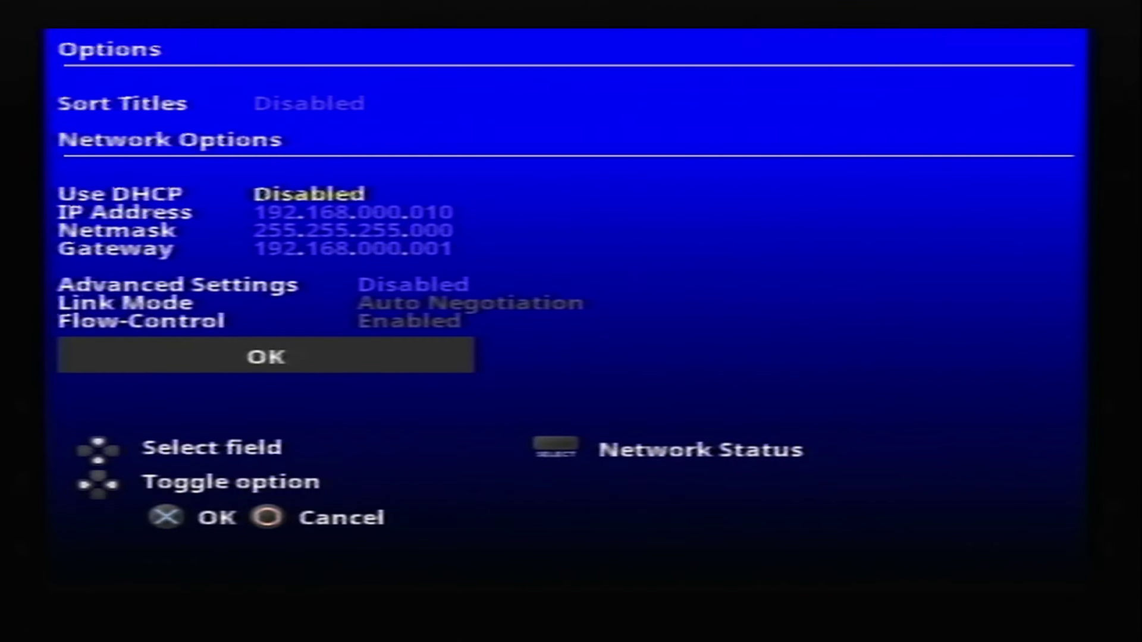
key(Down)
key(Right)
key(Right)
key(Right)
key(Right)
key(Right)
key(Right)
key(Right)
key(Right)
key(Right)
key(Right)
key(Right)
key(Right)
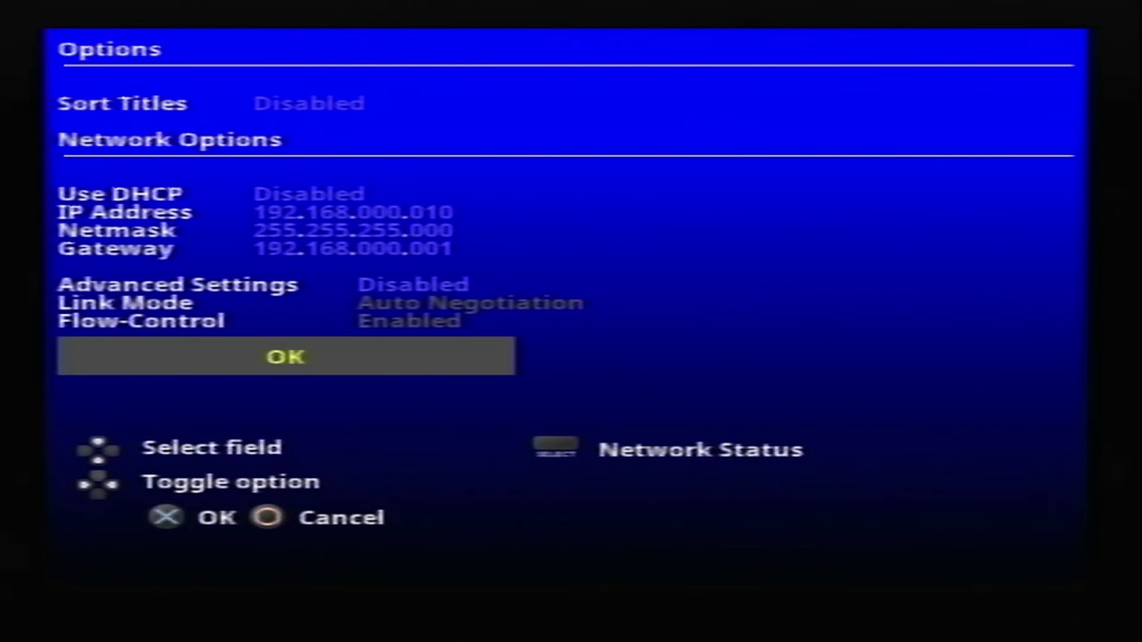
key(Return)
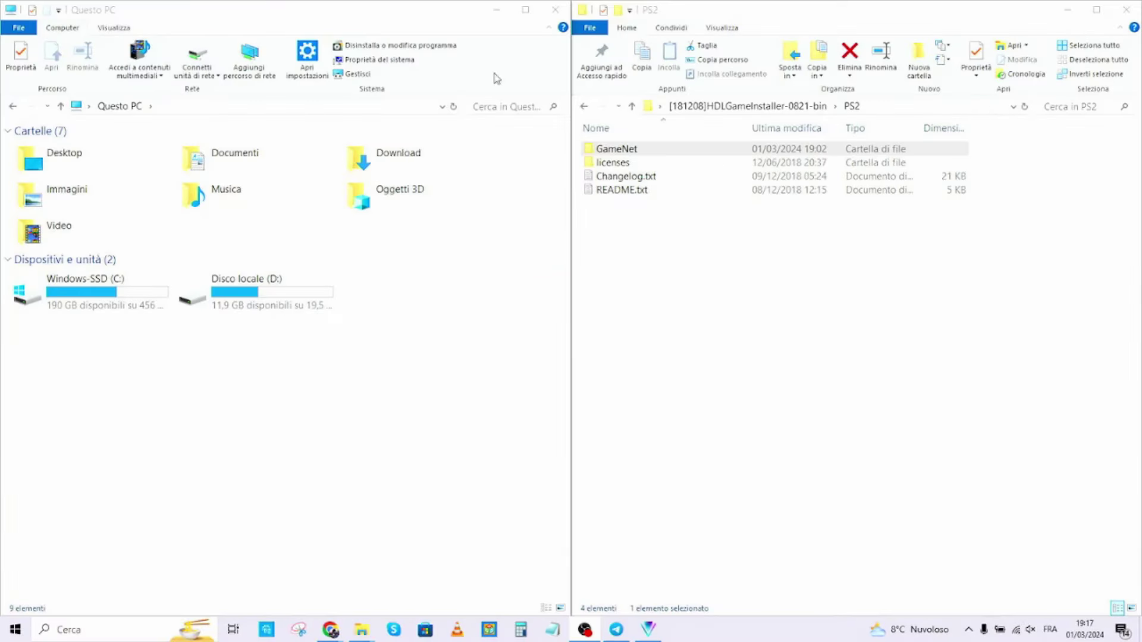
On the computer, close the Questo PC window and run HDLGManClient.exe from the PC folder of [181208]HDLGameInstaller-0821-bin
click(553, 10)
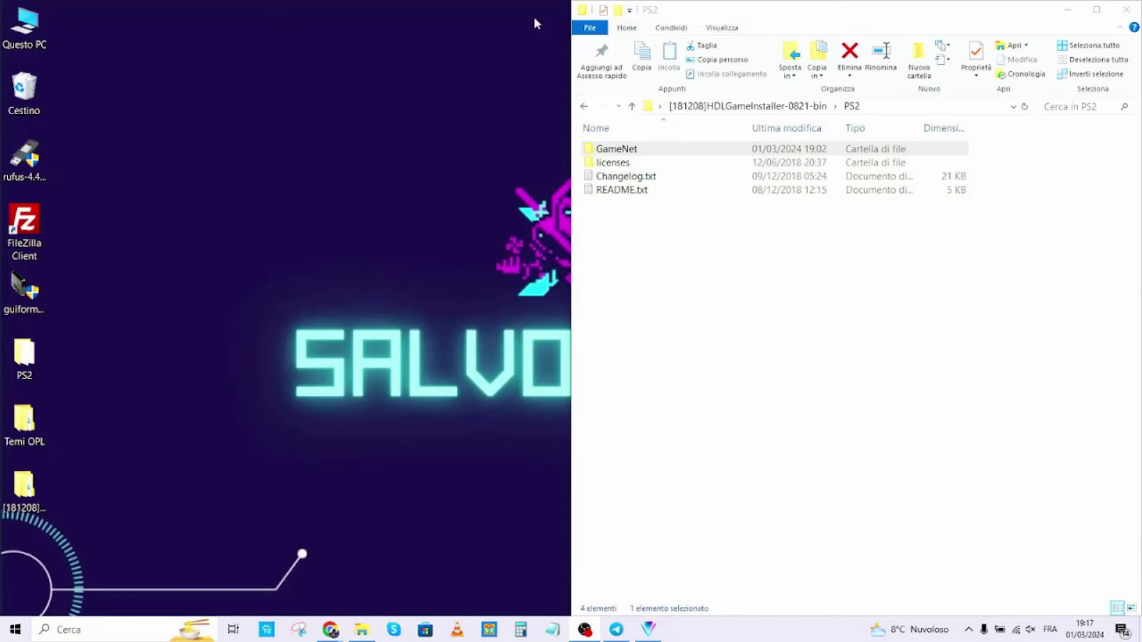
click(633, 106)
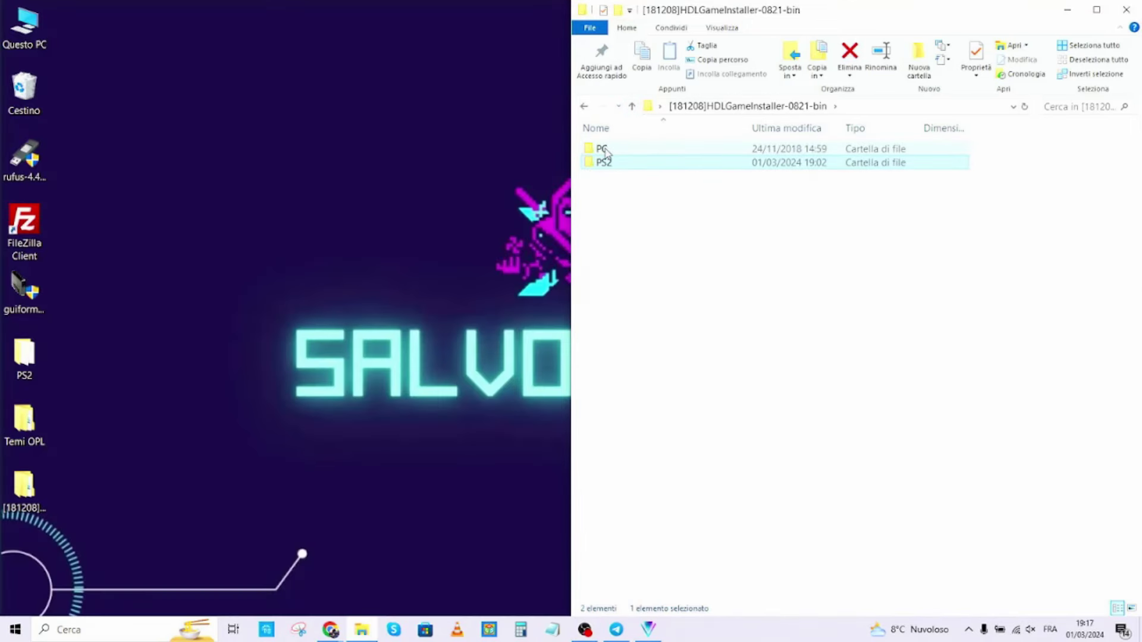
double_click(606, 153)
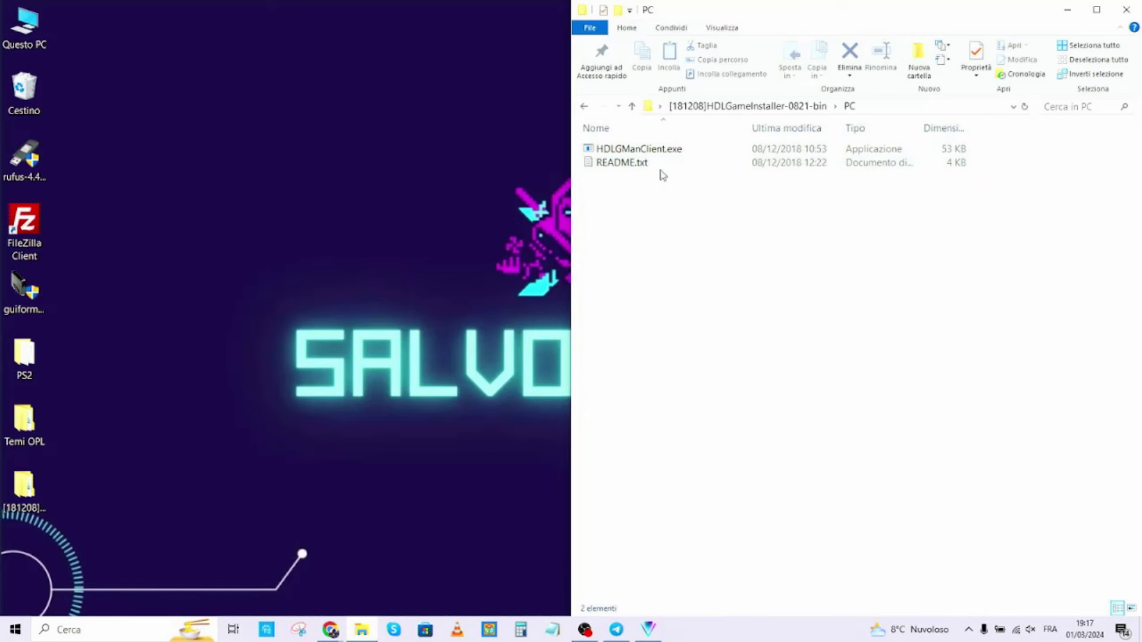
click(632, 106)
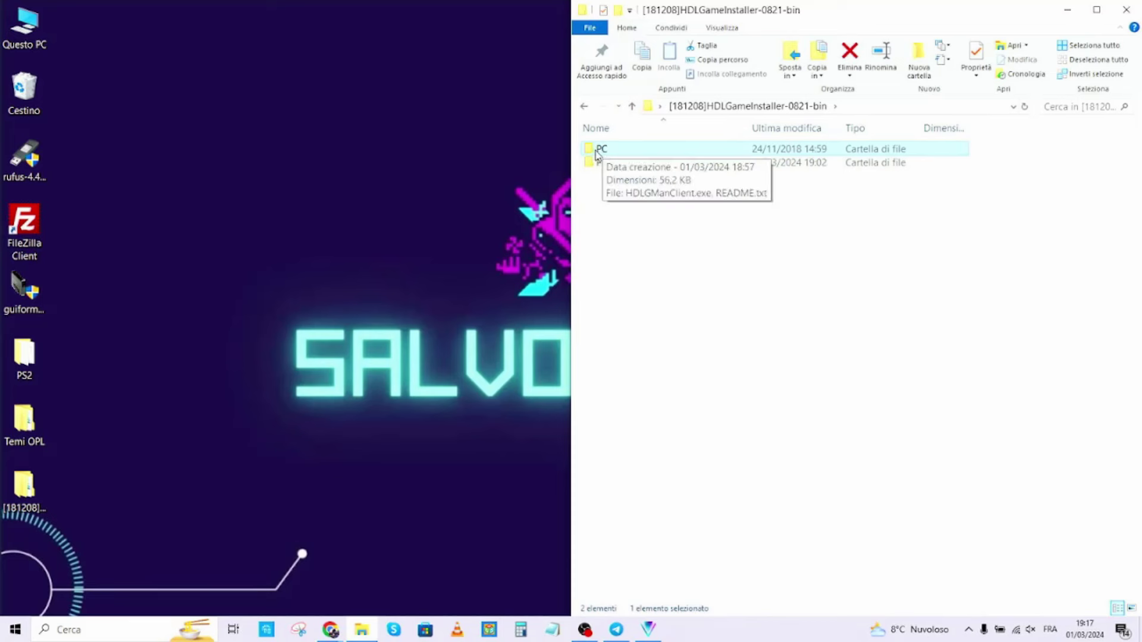
double_click(598, 150)
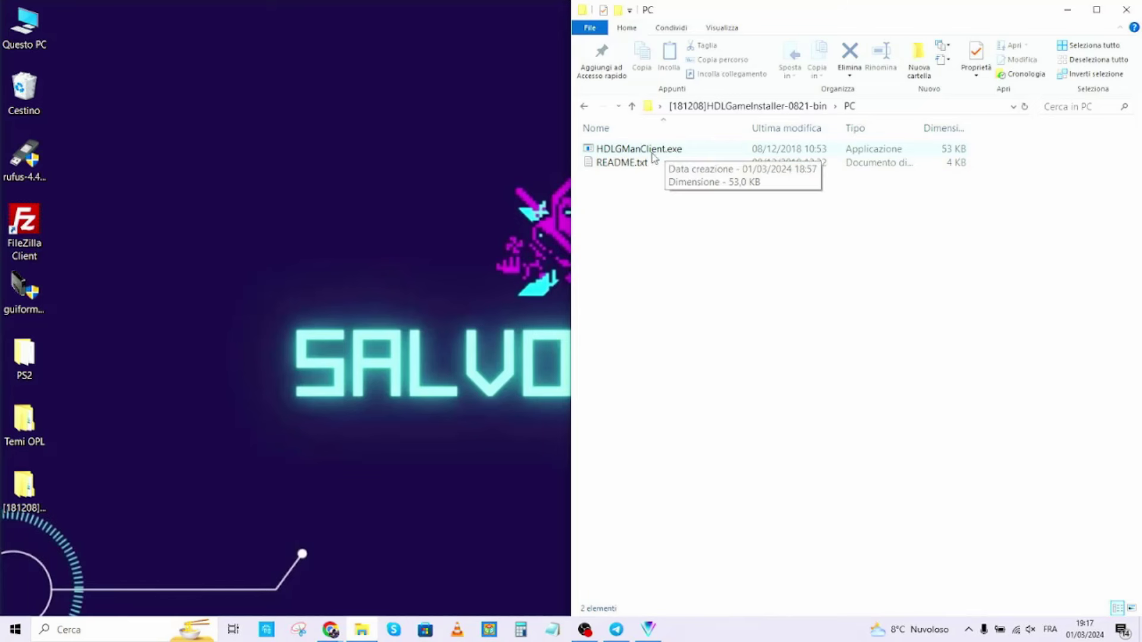
double_click(628, 150)
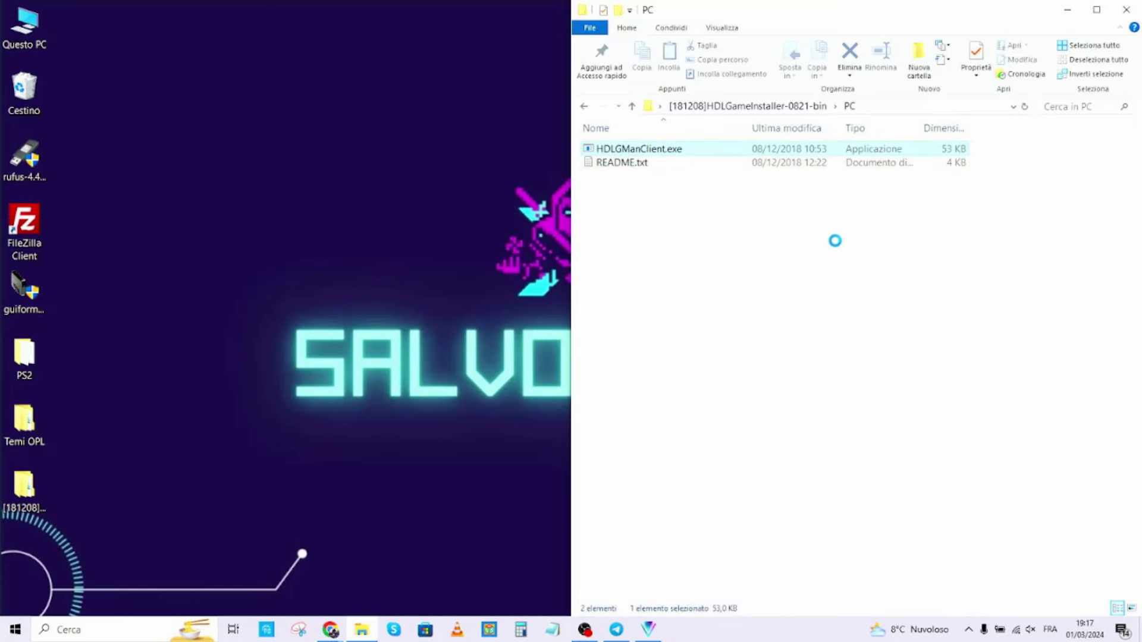
Connect HDLGManClient to the server IP address 192.168.0.10
drag(131, 16, 304, 124)
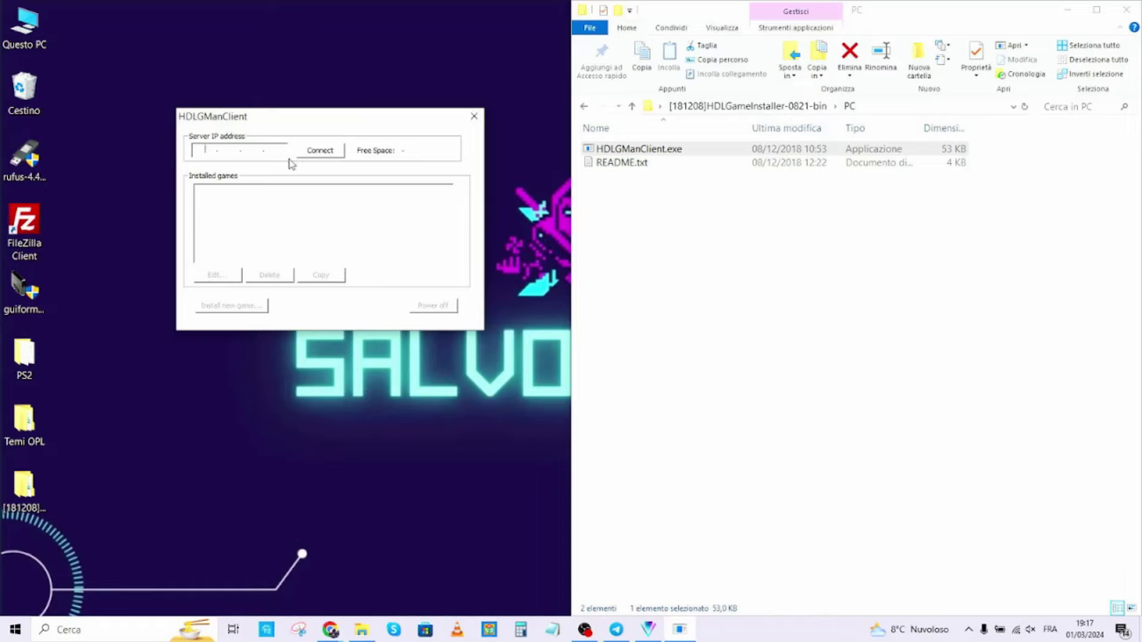
text(192.168.0.10)
click(328, 153)
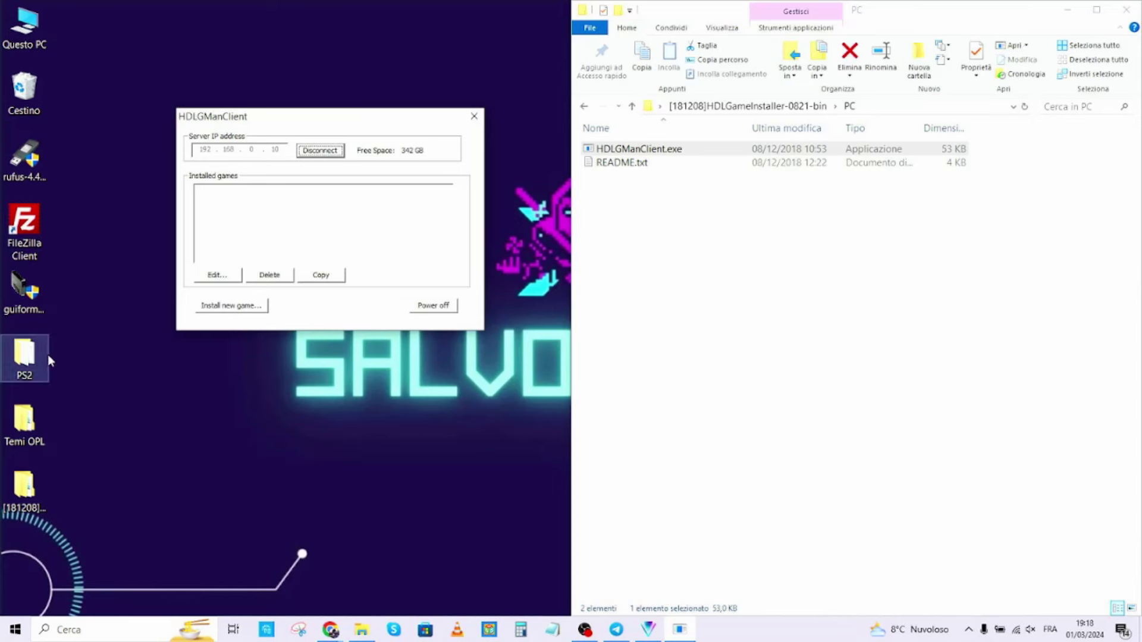
Start a new game install job using the disc image SLES_512.58.007 - Nightfire En-Fr-It-Nl-Sv.iso from the Desktop's PS2\DVD folder
click(233, 307)
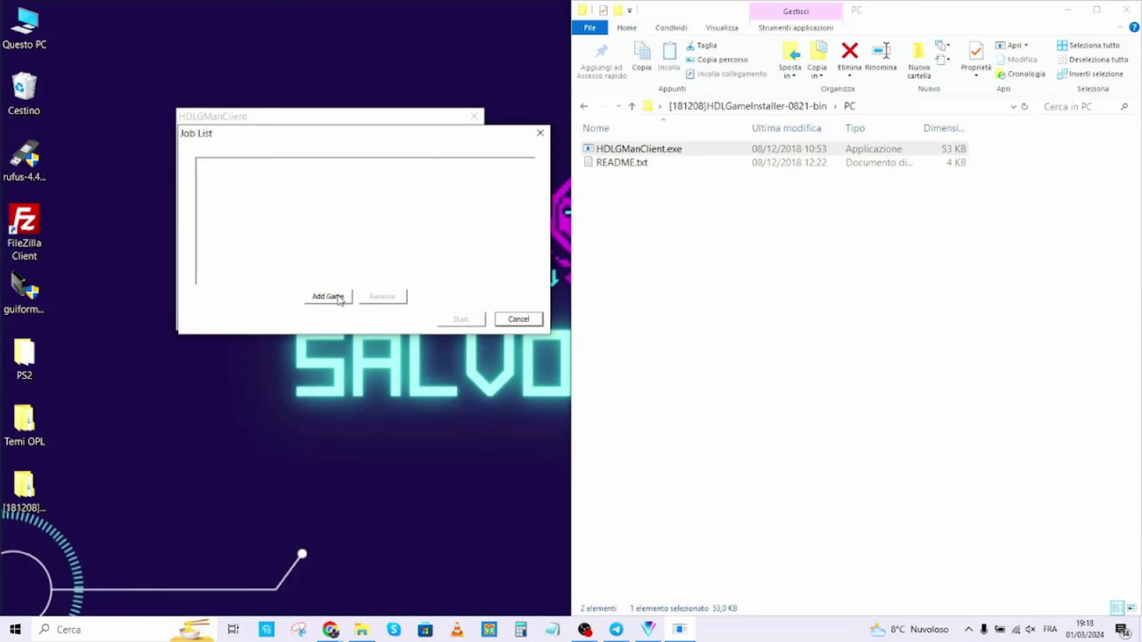
click(331, 299)
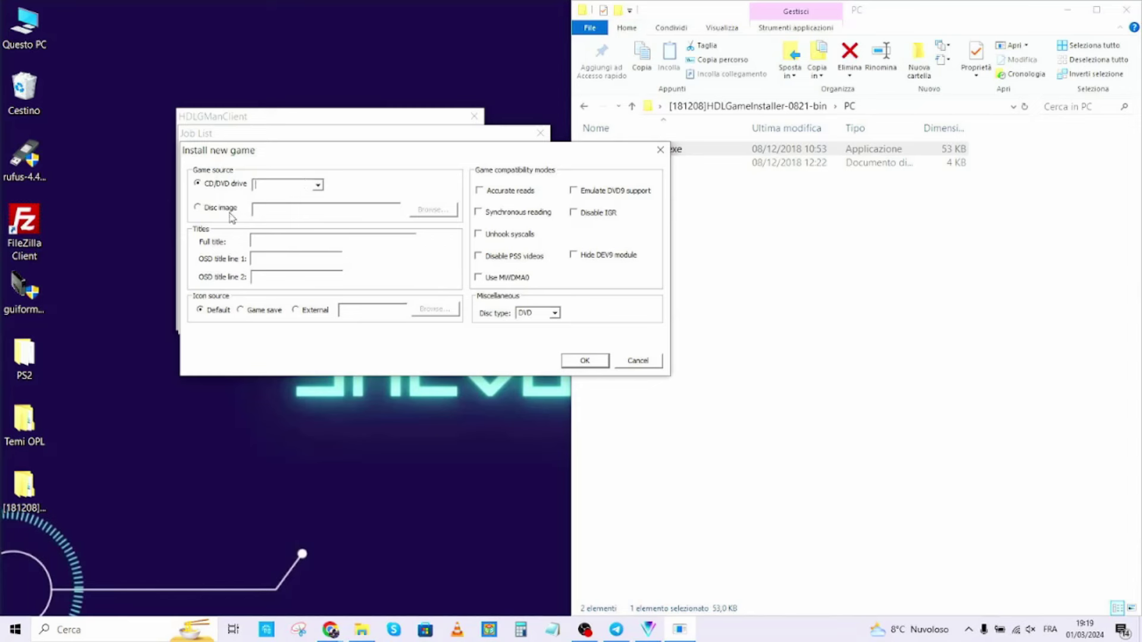
click(198, 209)
click(446, 212)
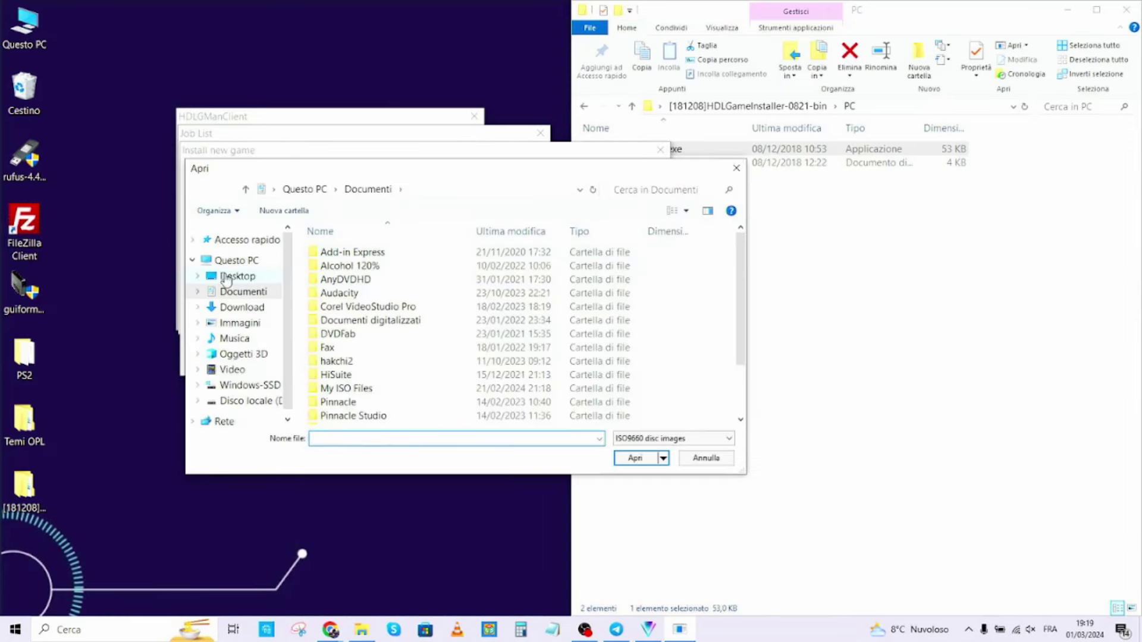
click(232, 276)
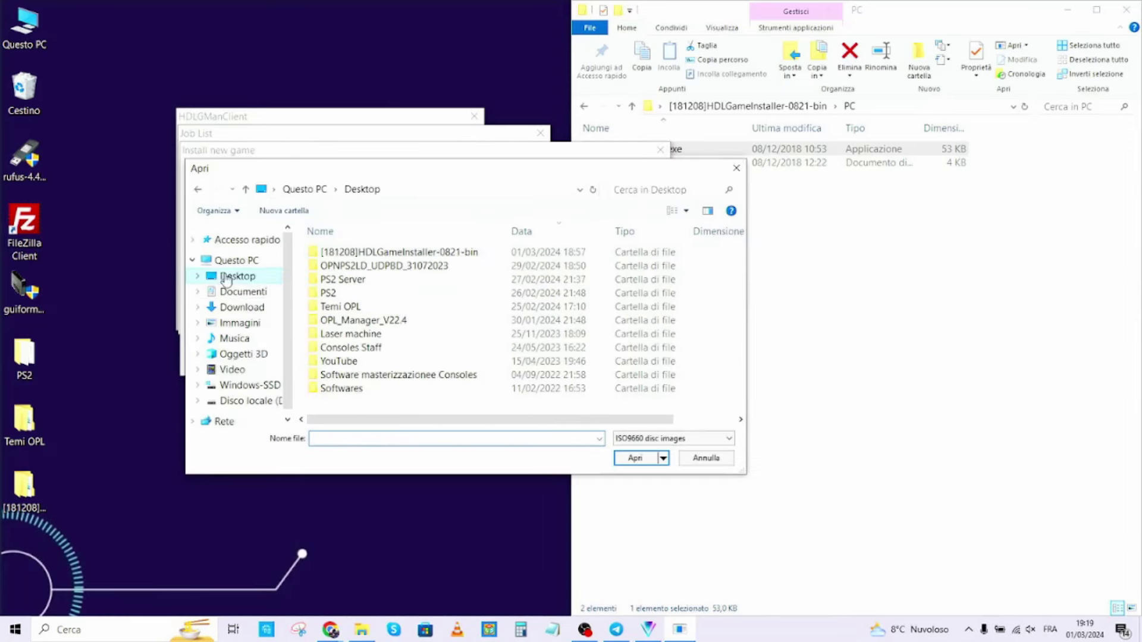
double_click(333, 294)
double_click(397, 324)
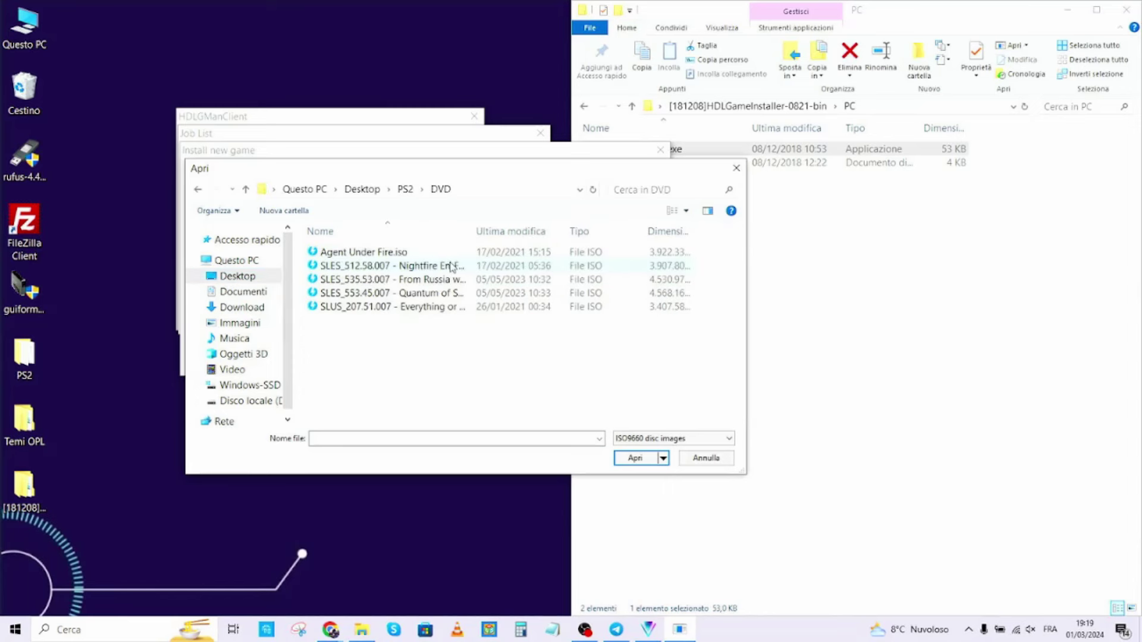
click(387, 271)
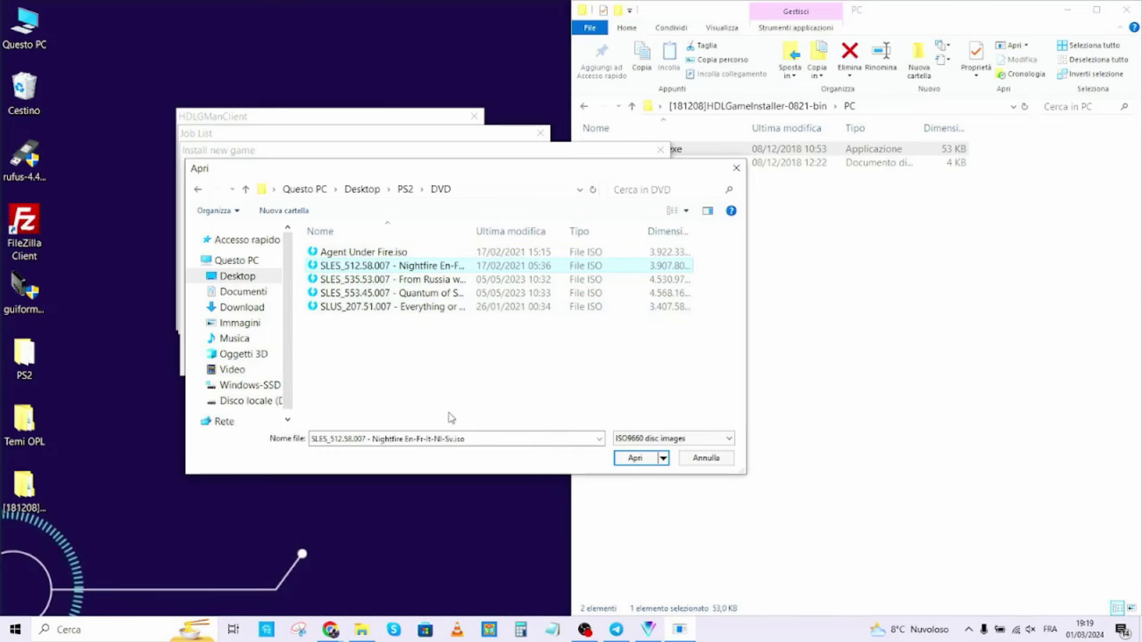
click(638, 459)
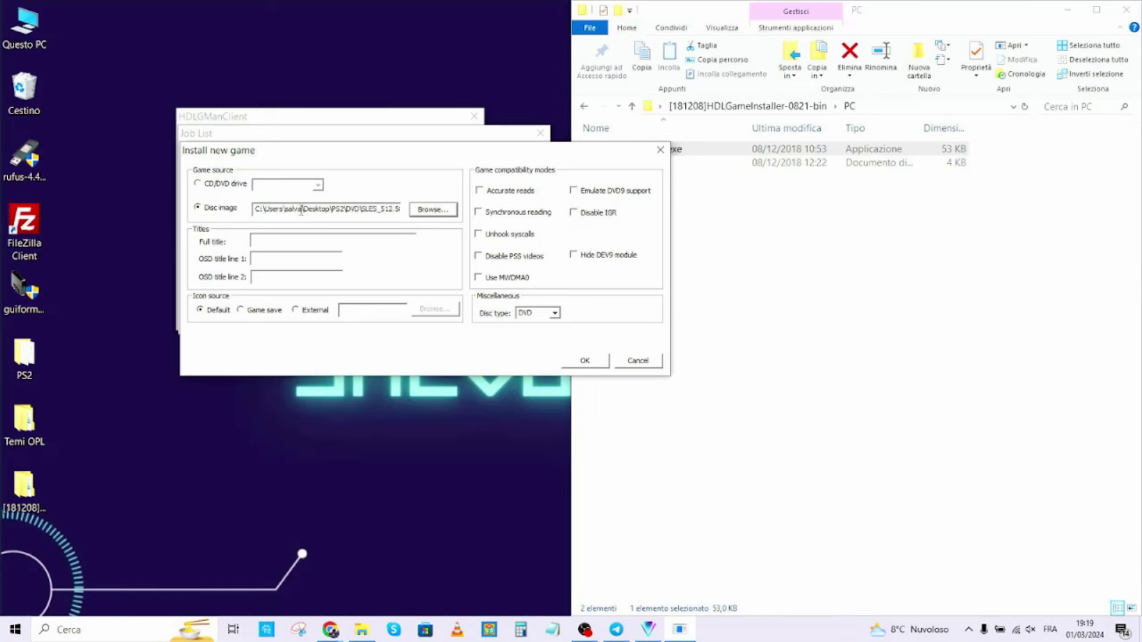
drag(308, 209, 402, 209)
click(340, 210)
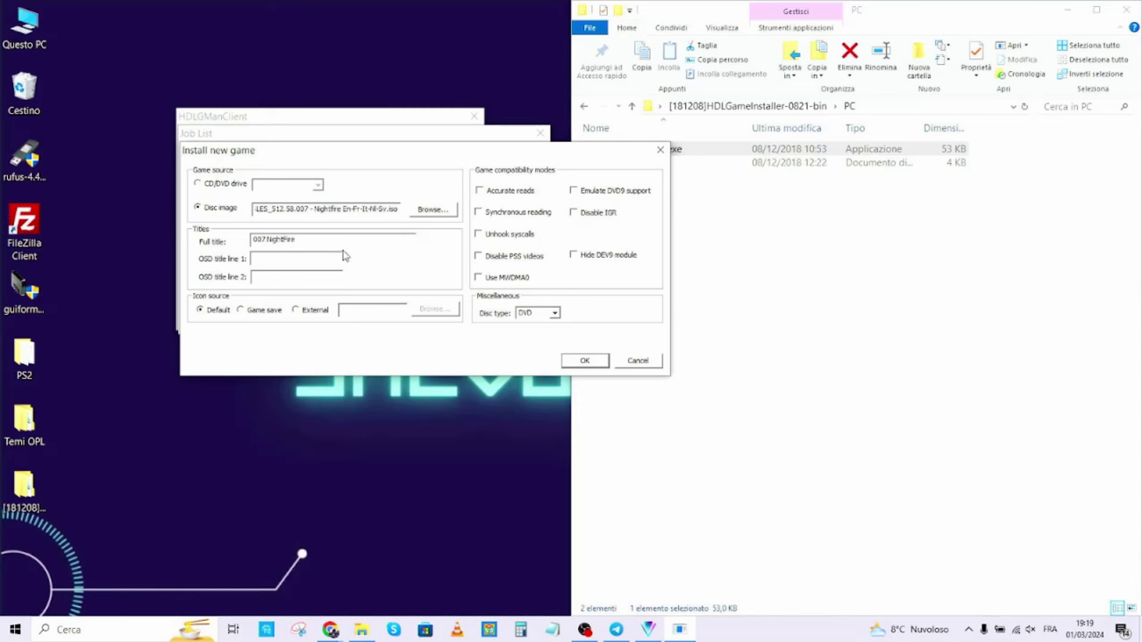
Copy the full title 007 NightFire into OSD title line 1 and OSD title line 2
drag(320, 240, 236, 236)
key(ctrl+c)
click(277, 258)
key(ctrl+v)
key(ctrl+v)
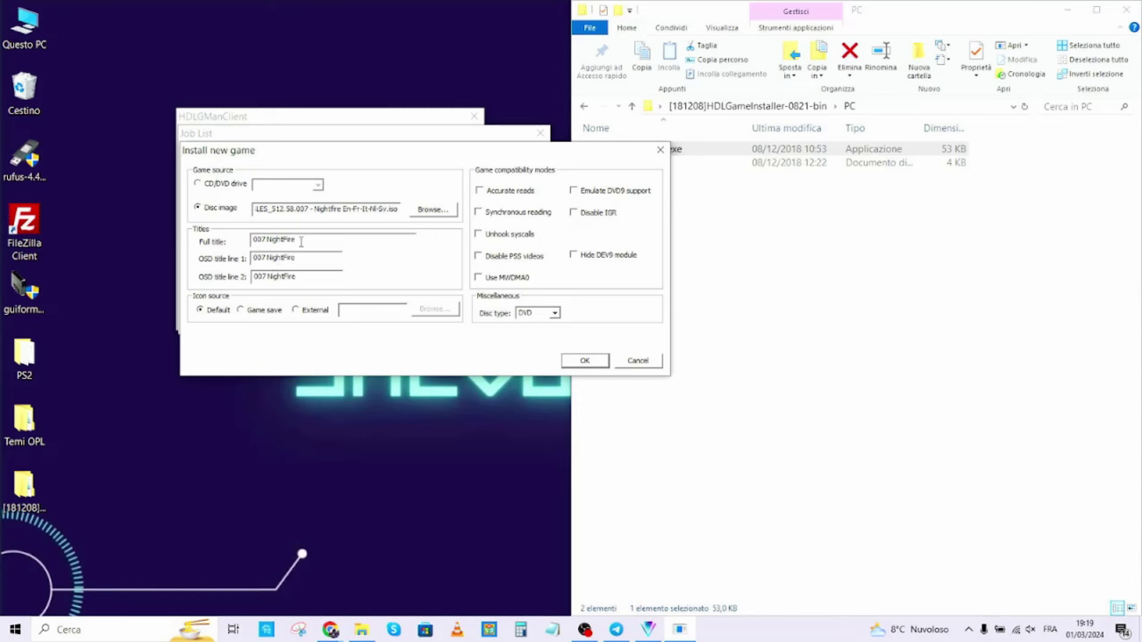
Clear both OSD title lines and paste 007 NightFire into them again
drag(302, 242, 222, 242)
drag(298, 259, 203, 245)
key(BackSpace)
drag(311, 277, 160, 278)
key(ctrl+c)
key(BackSpace)
click(256, 257)
key(ctrl+v)
key(ctrl+v)
Add 007 NightFire to the job list, run its installation to the PS2 and close the completion notice
click(582, 364)
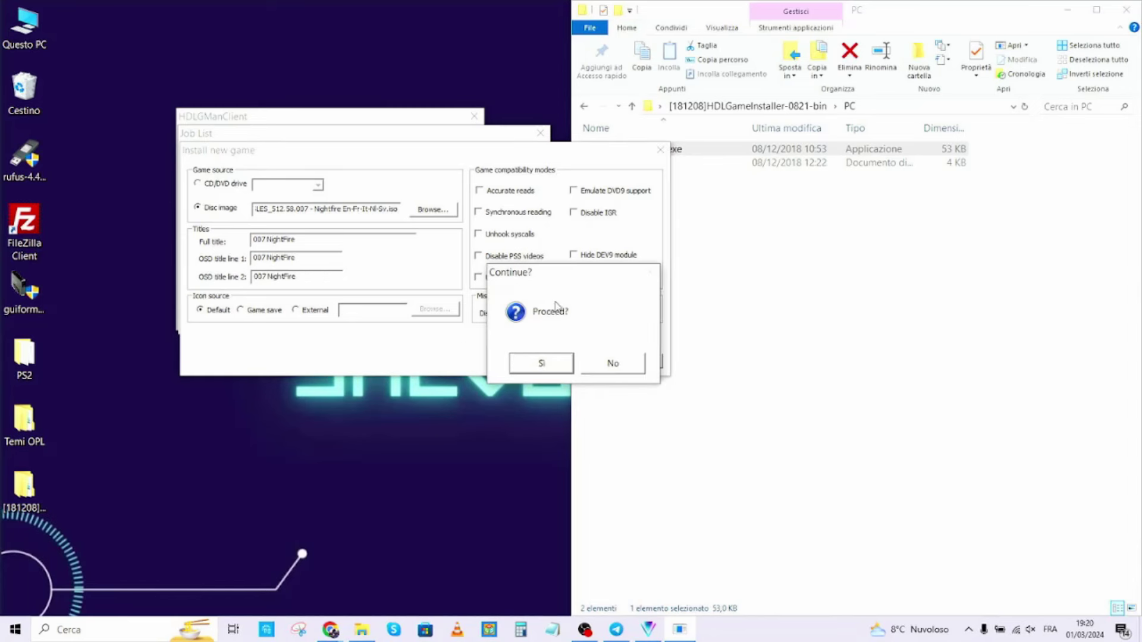
click(537, 368)
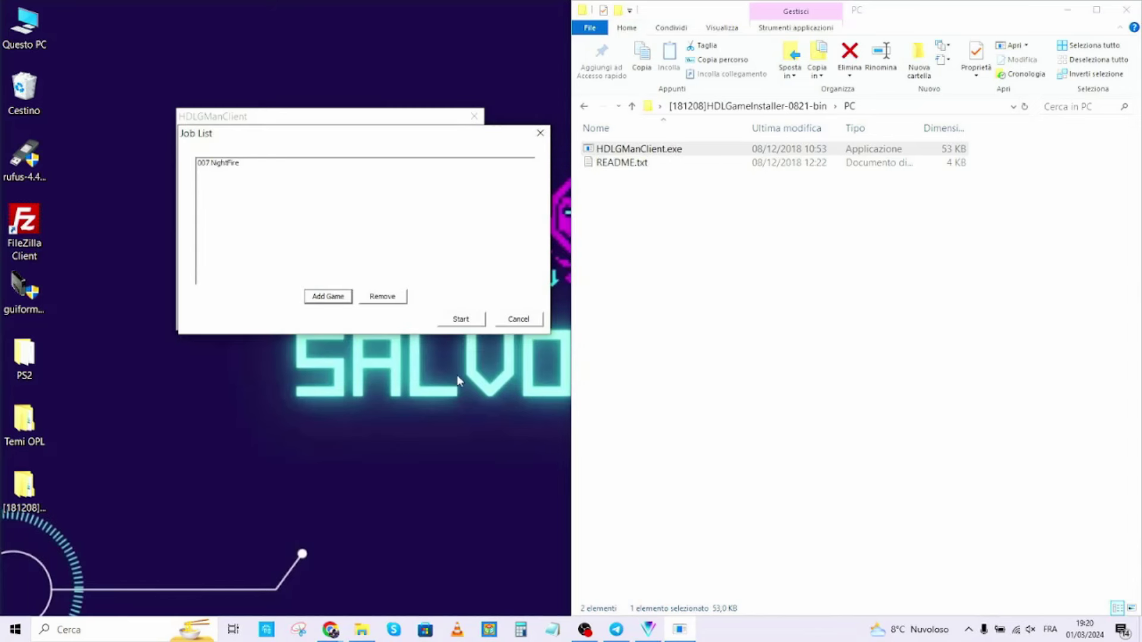
click(462, 320)
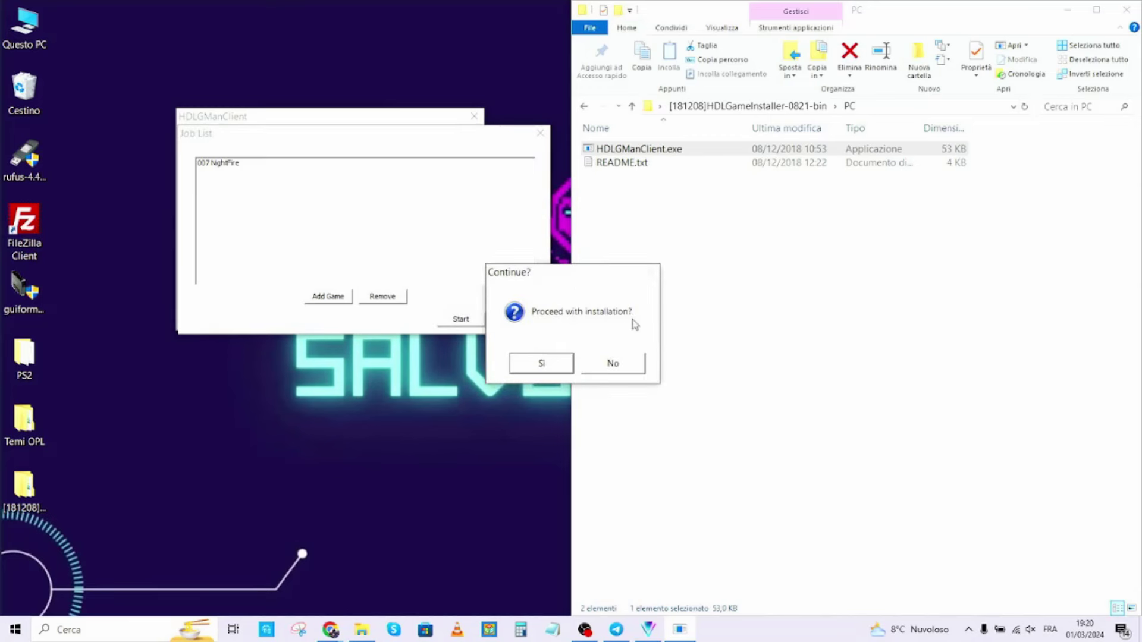
click(541, 364)
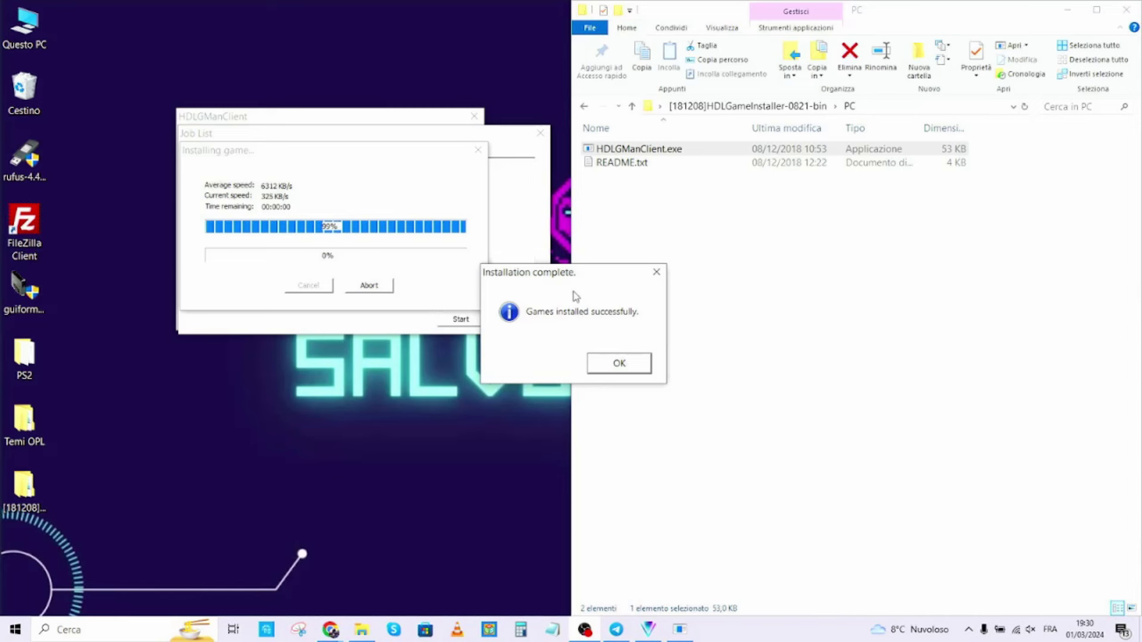
click(625, 365)
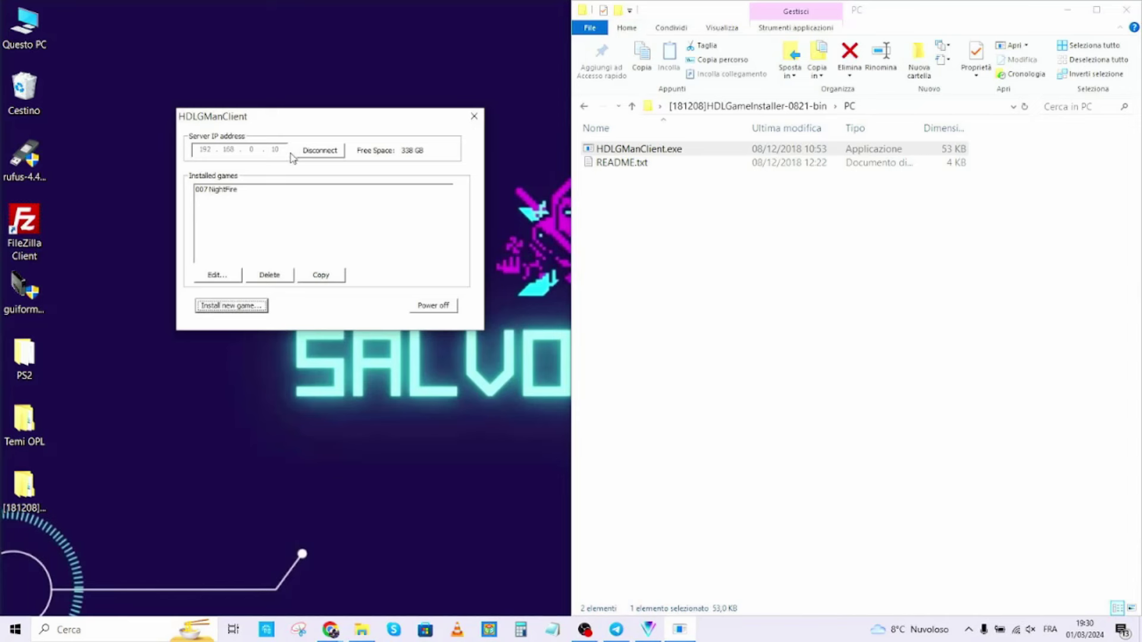
Disconnect HDLGManClient from the server, then close it and the PC folder window
click(321, 151)
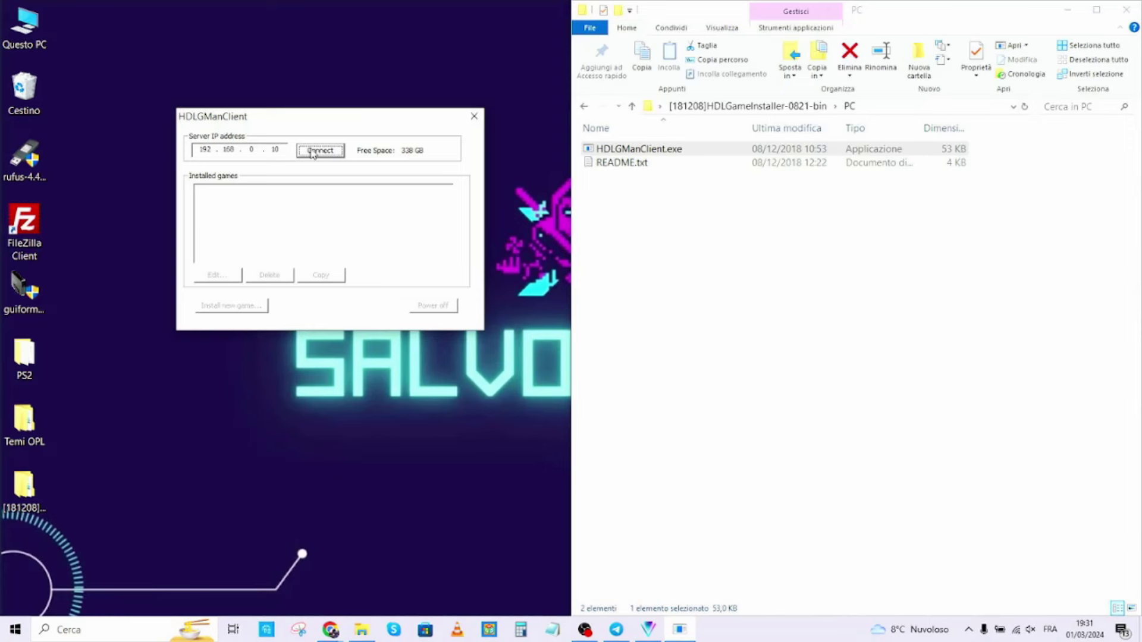
click(474, 118)
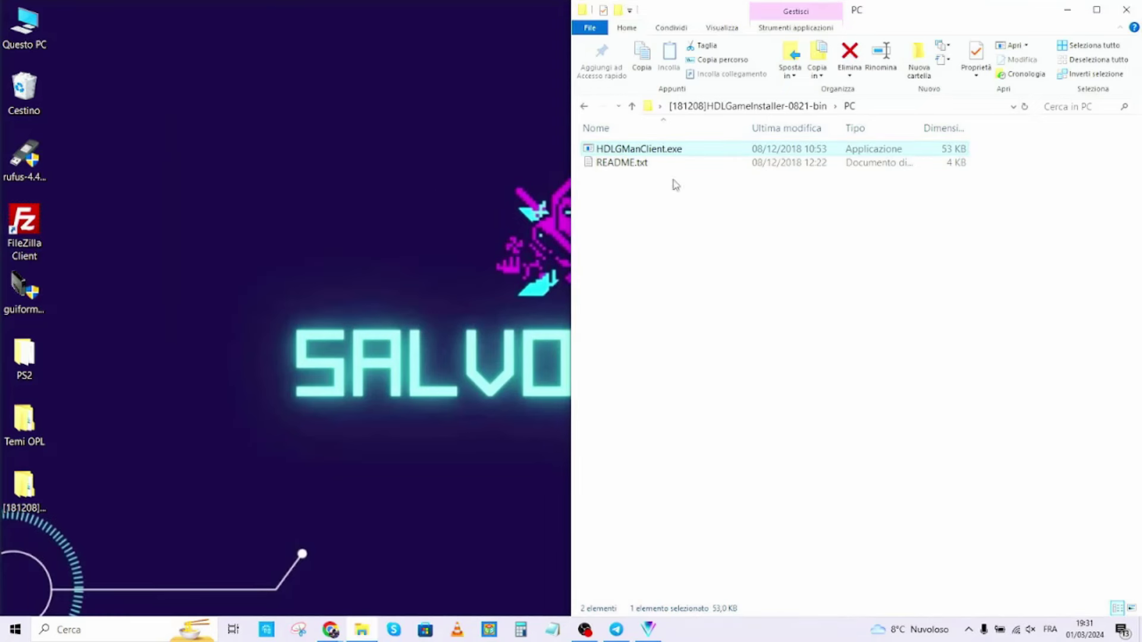
click(1126, 9)
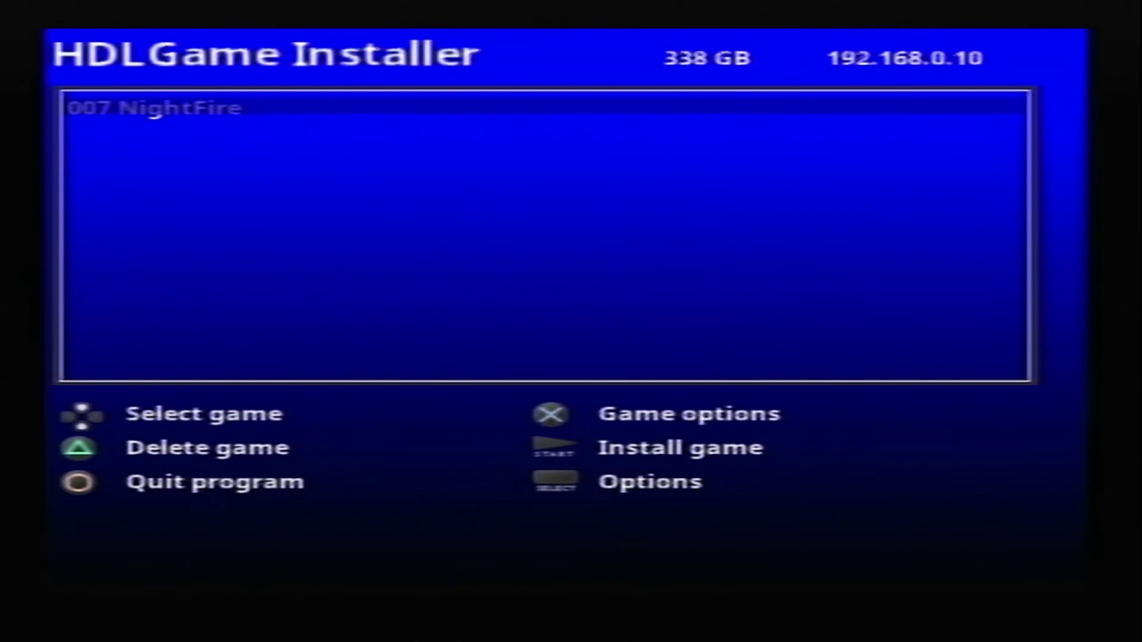
On the PS2, quit HDLGame Installer and accept the confirmation
key(Escape)
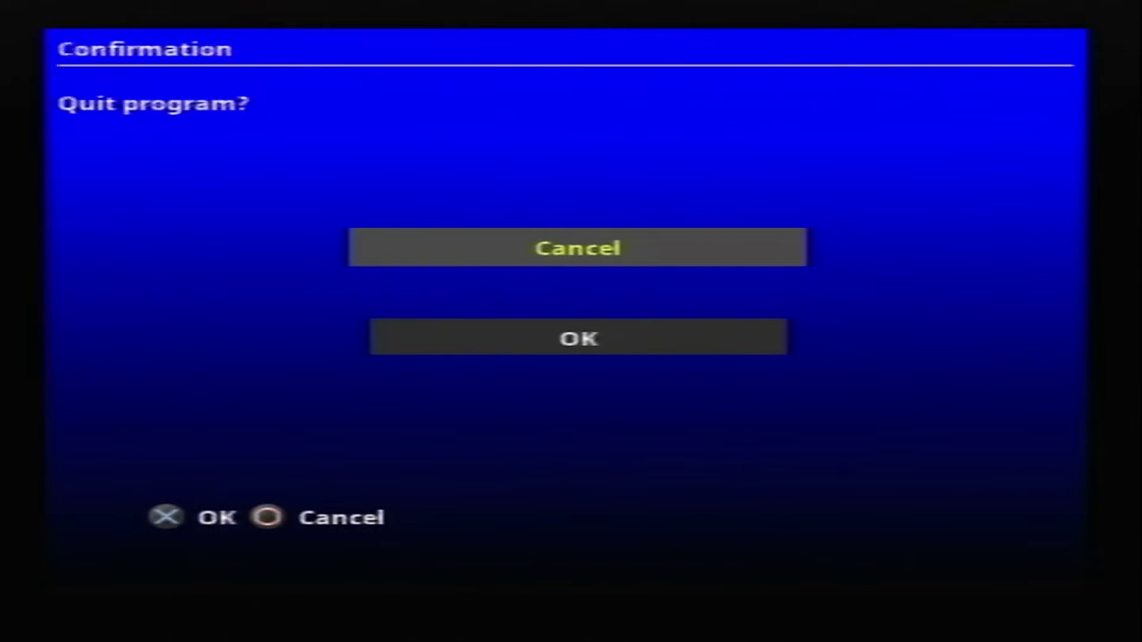
key(Down)
key(Return)
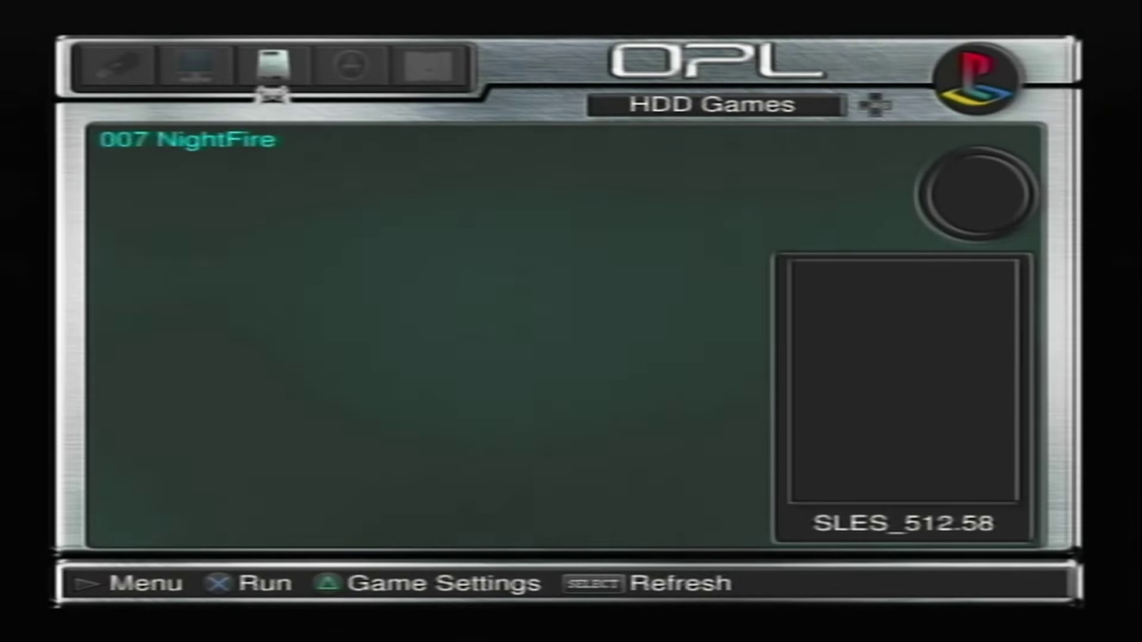
Browse the HDD Games and PS1 Games lists in OPL, checking the artwork of the listed games
key(Right)
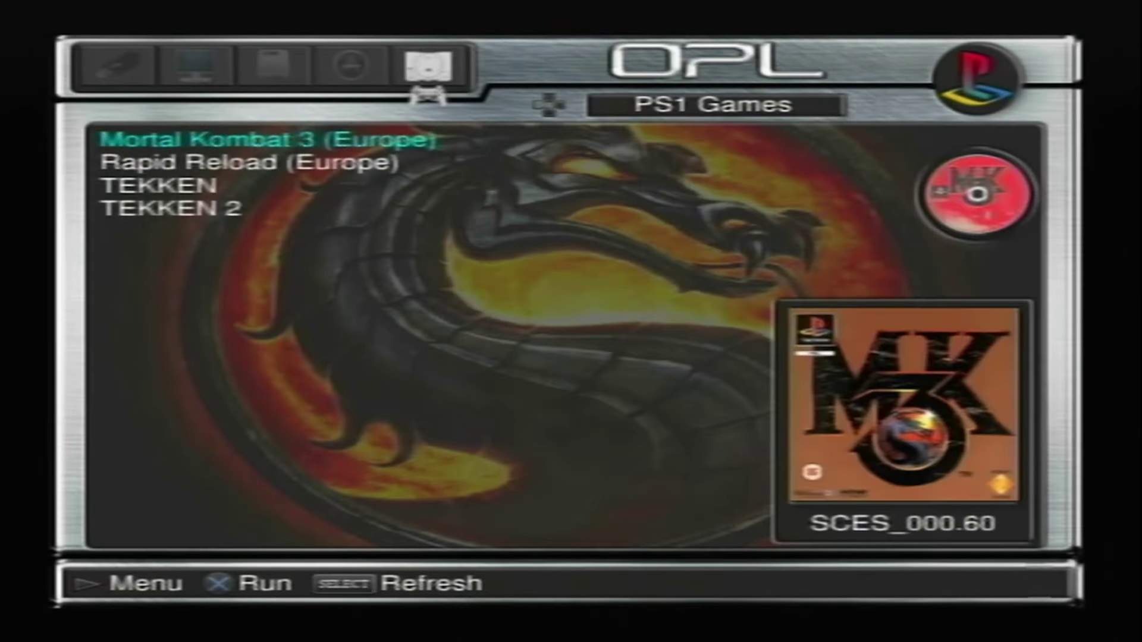
key(Left)
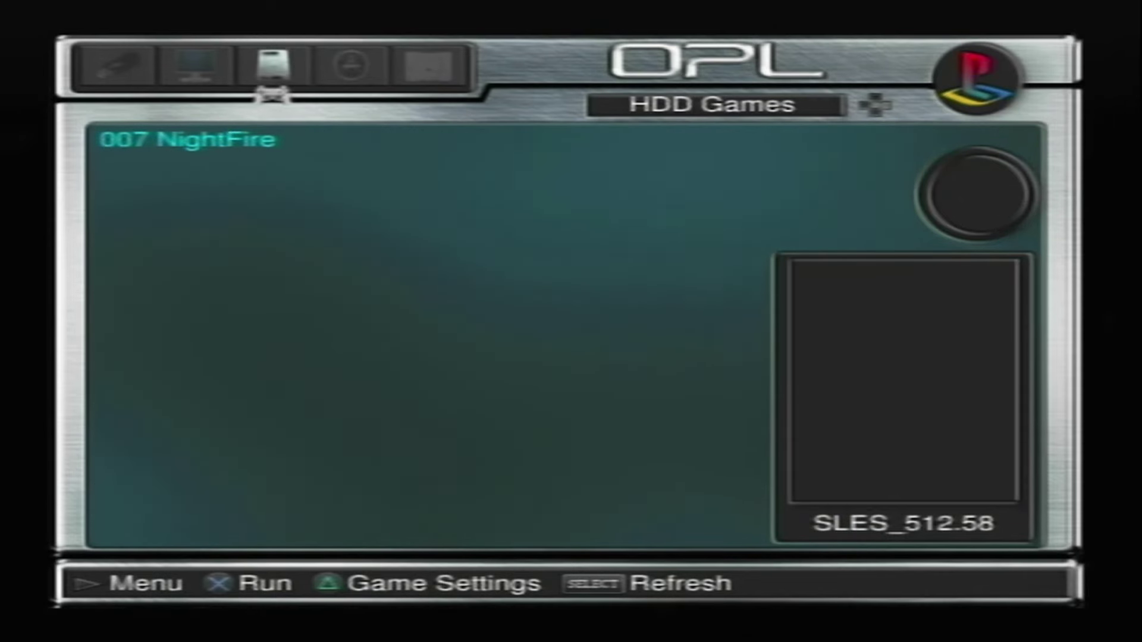
key(Right)
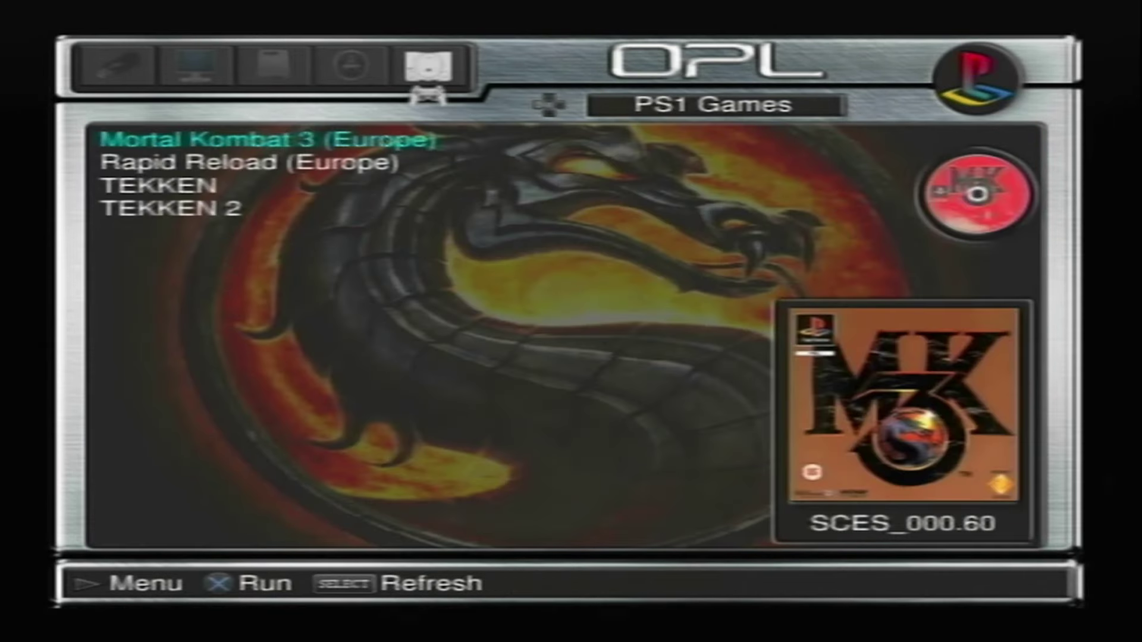
key(Down)
key(Down)
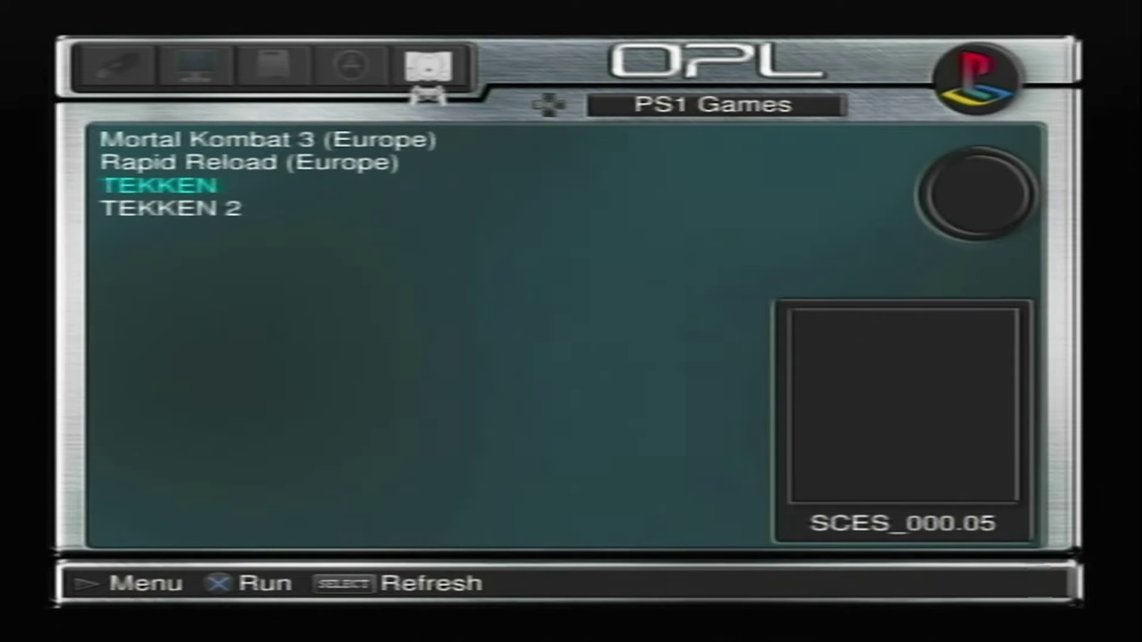
key(Down)
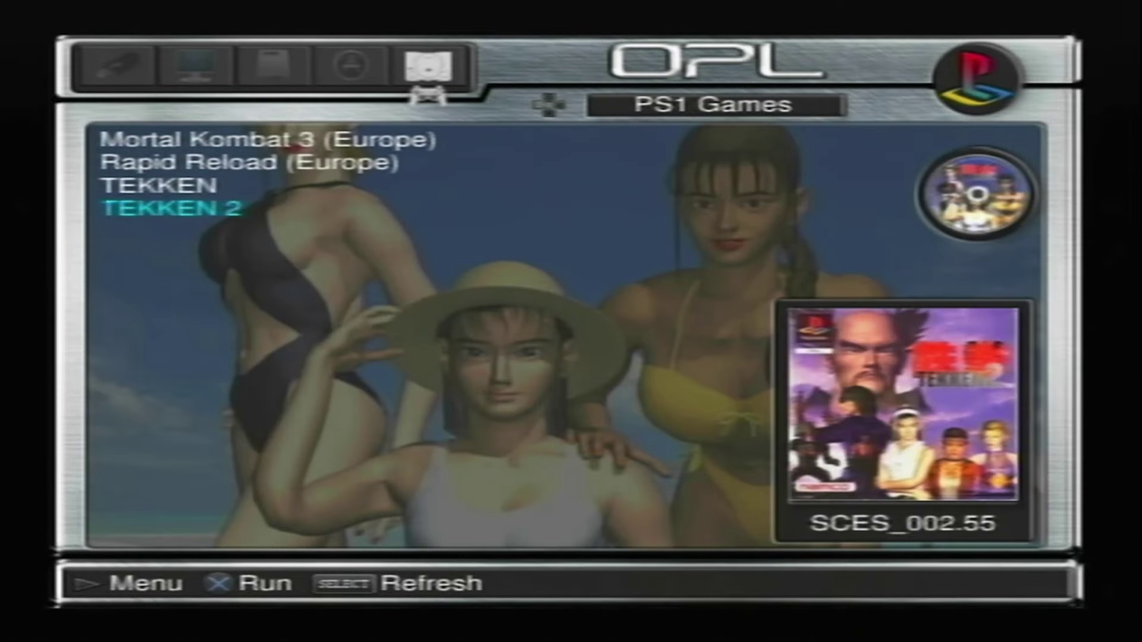
key(Up)
key(Left)
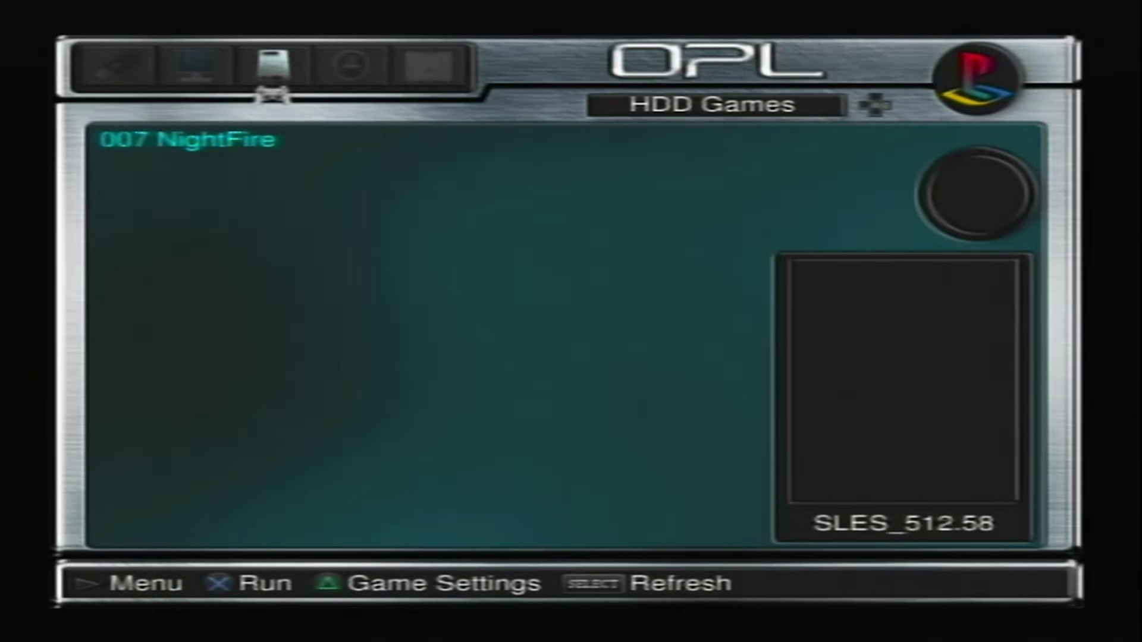
Exit OPL to the PS2 browser
key(Return)
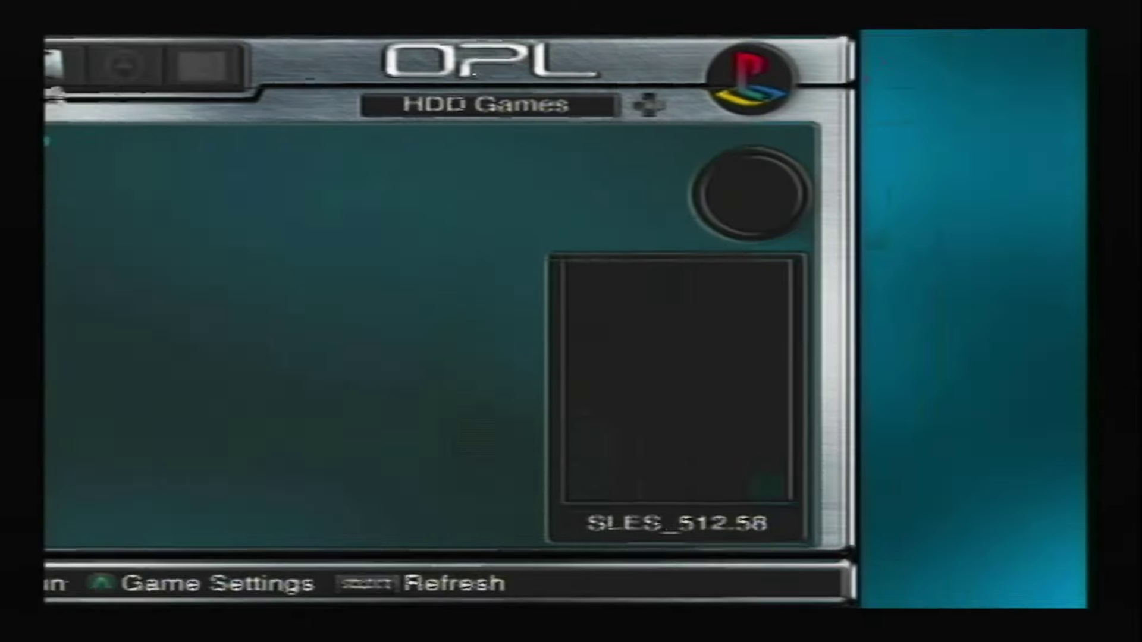
key(Up)
key(Up)
key(Return)
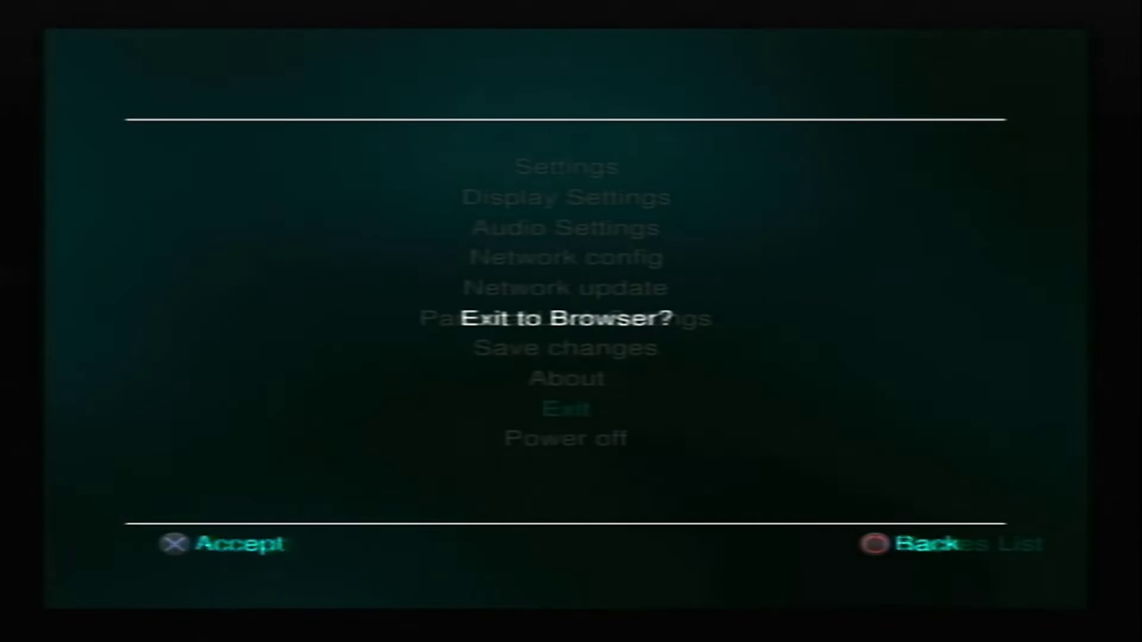
key(Return)
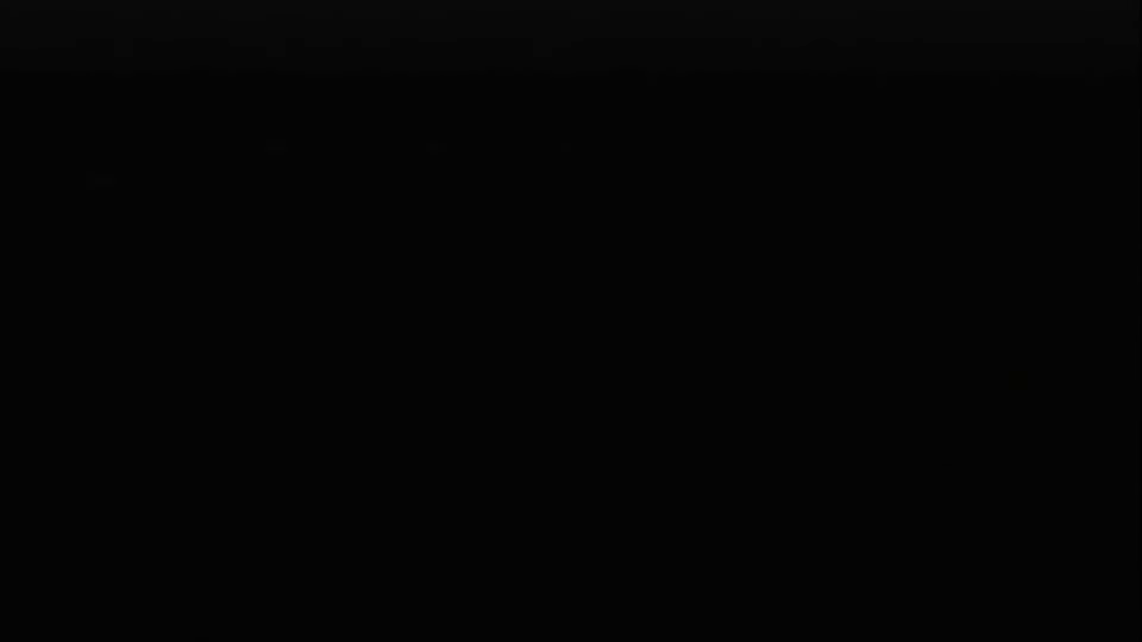
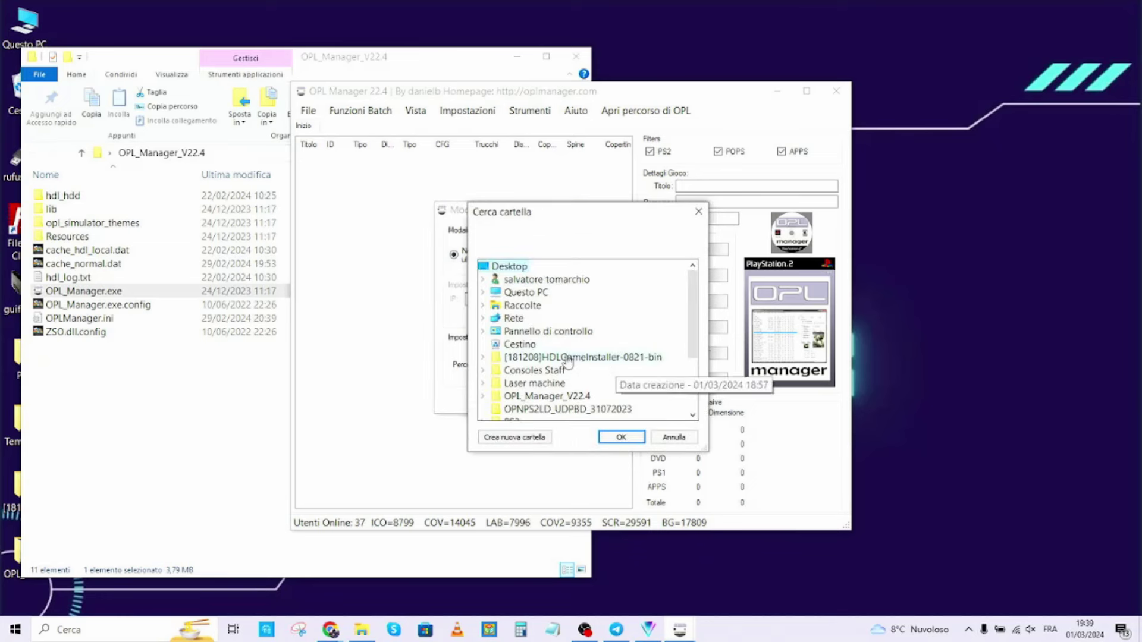
In OPL Manager on the computer, choose the Desktop folder PS2 Test as the OPL path
scroll(568, 361, down, 1)
scroll(568, 363, down, 1)
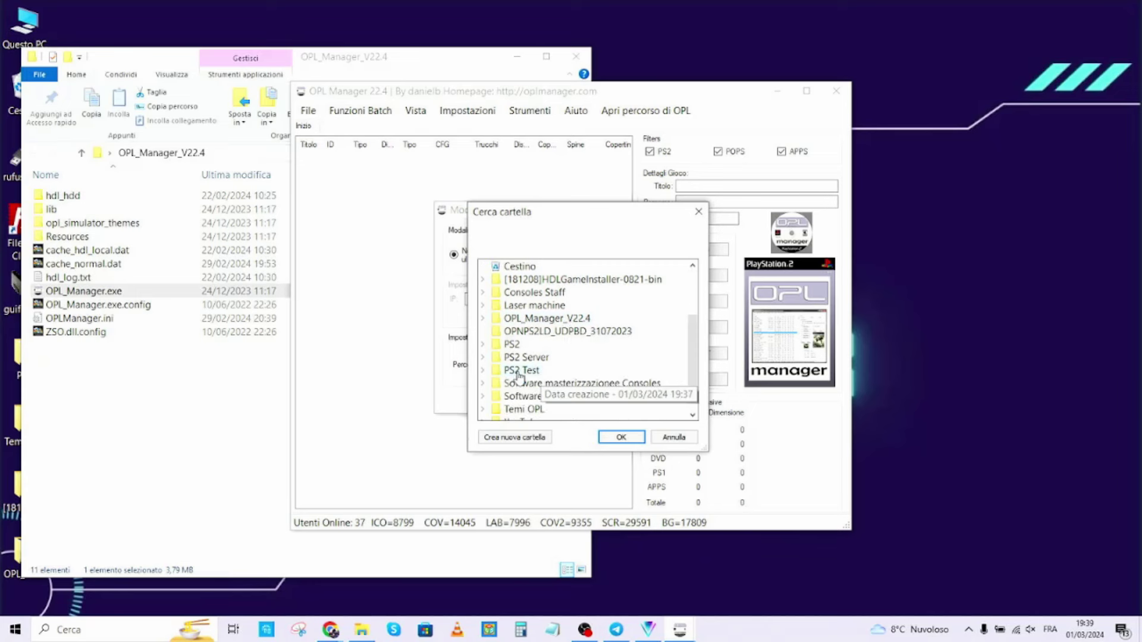
scroll(519, 379, up, 1)
click(522, 409)
scroll(551, 391, down, 1)
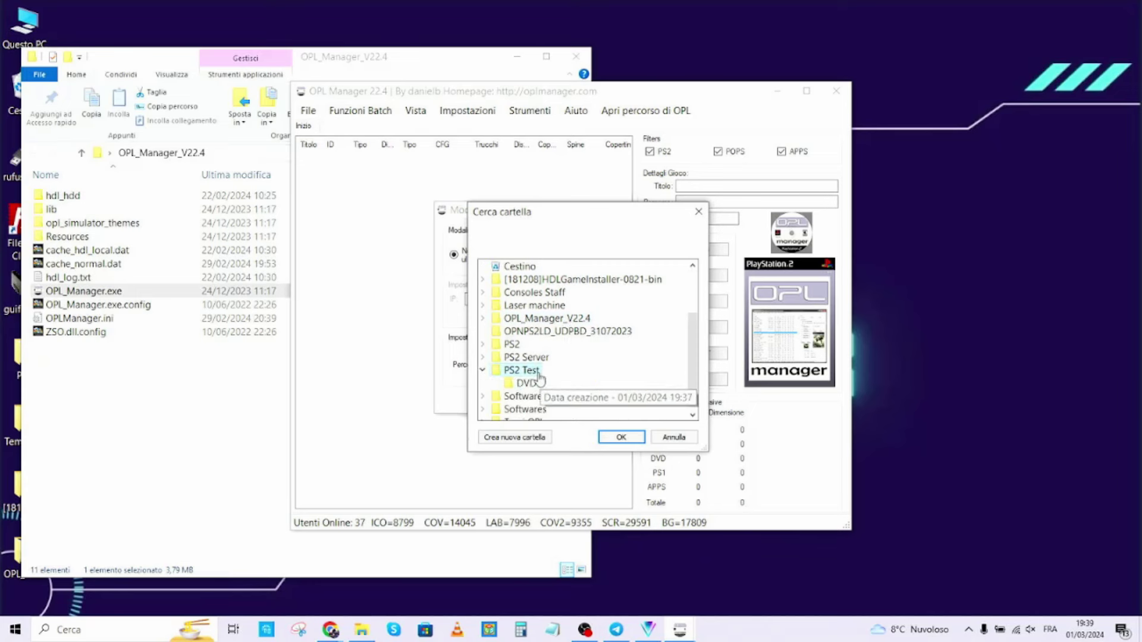
click(620, 437)
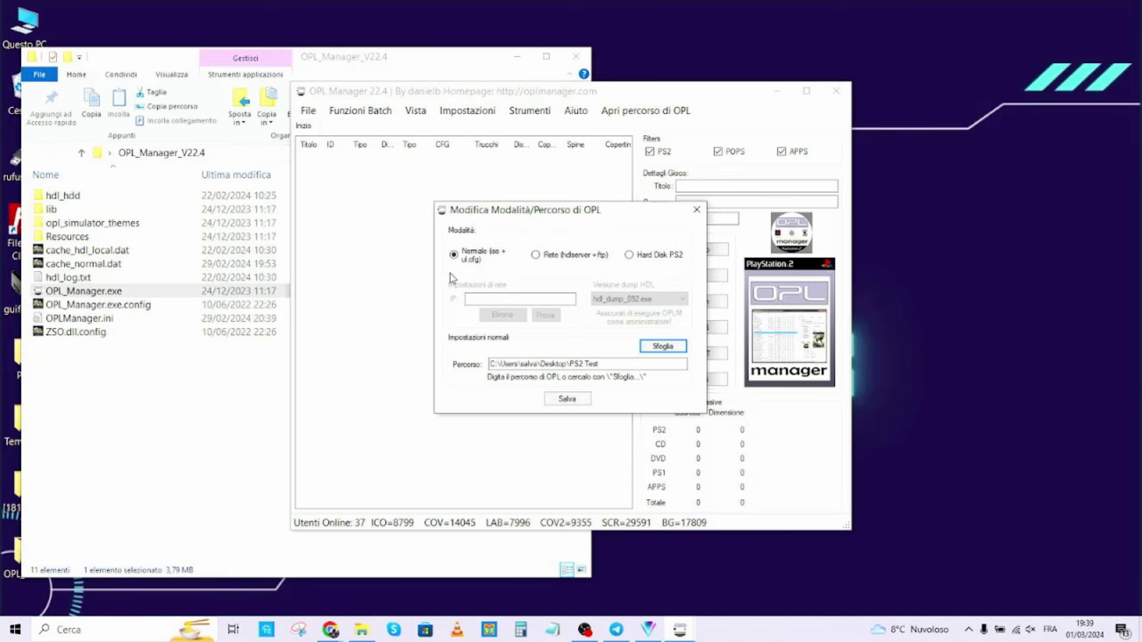
Save the normal-mode path settings and let OPL Manager create the ART, CFG, CD and DVD folders
click(581, 401)
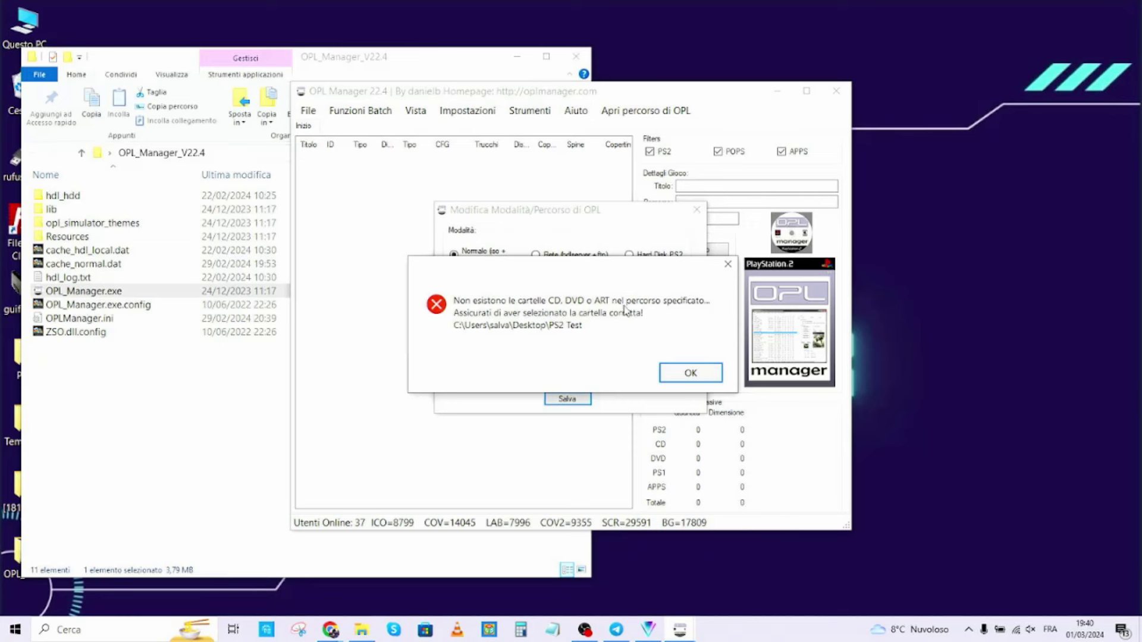
click(691, 374)
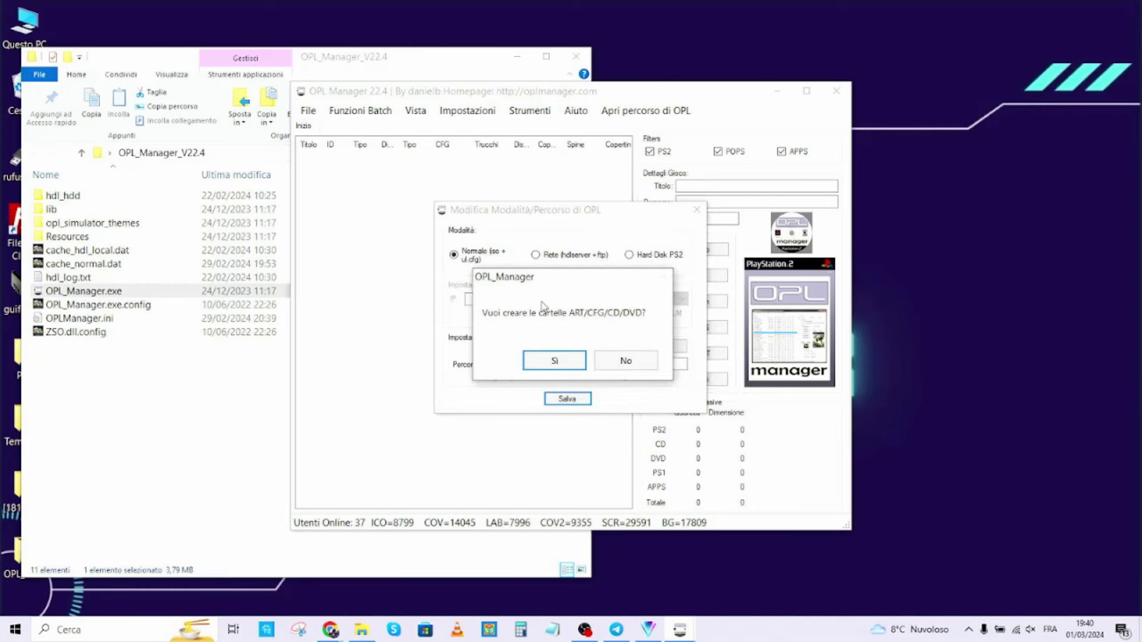
click(552, 360)
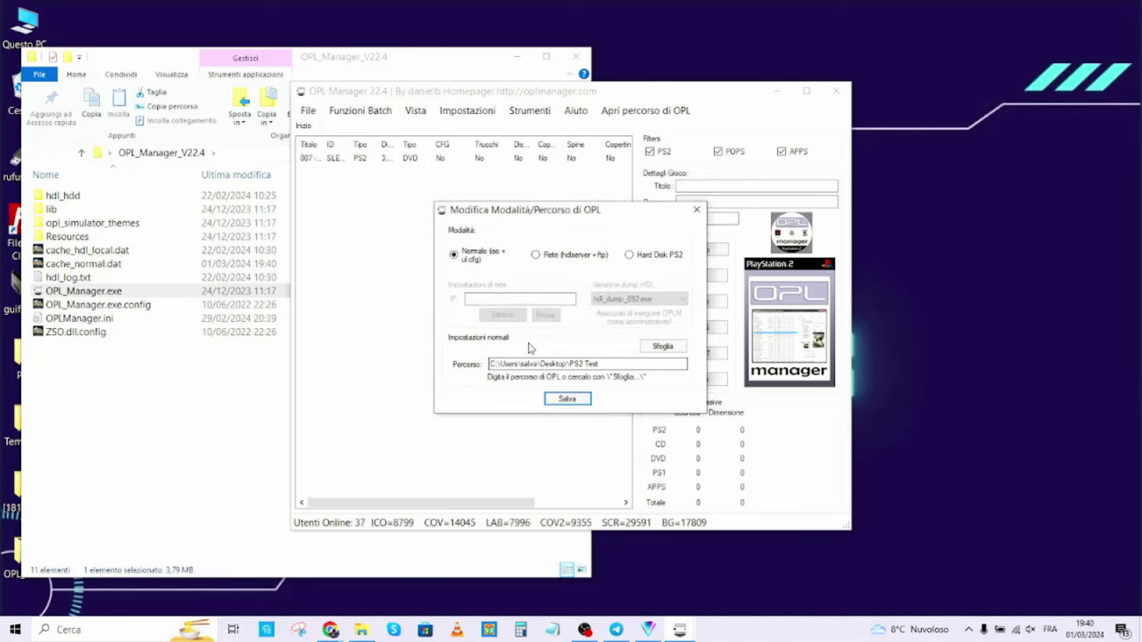
Save the PS2 Test path settings and select the game 007 - Nightfire in the OPL Manager list
click(567, 399)
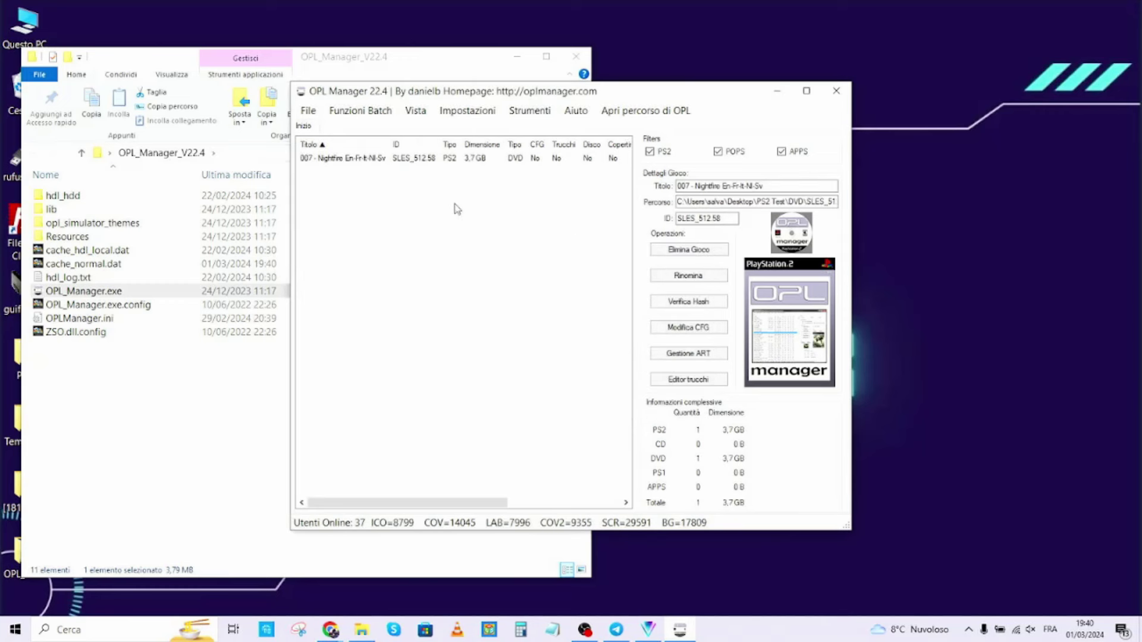
click(361, 159)
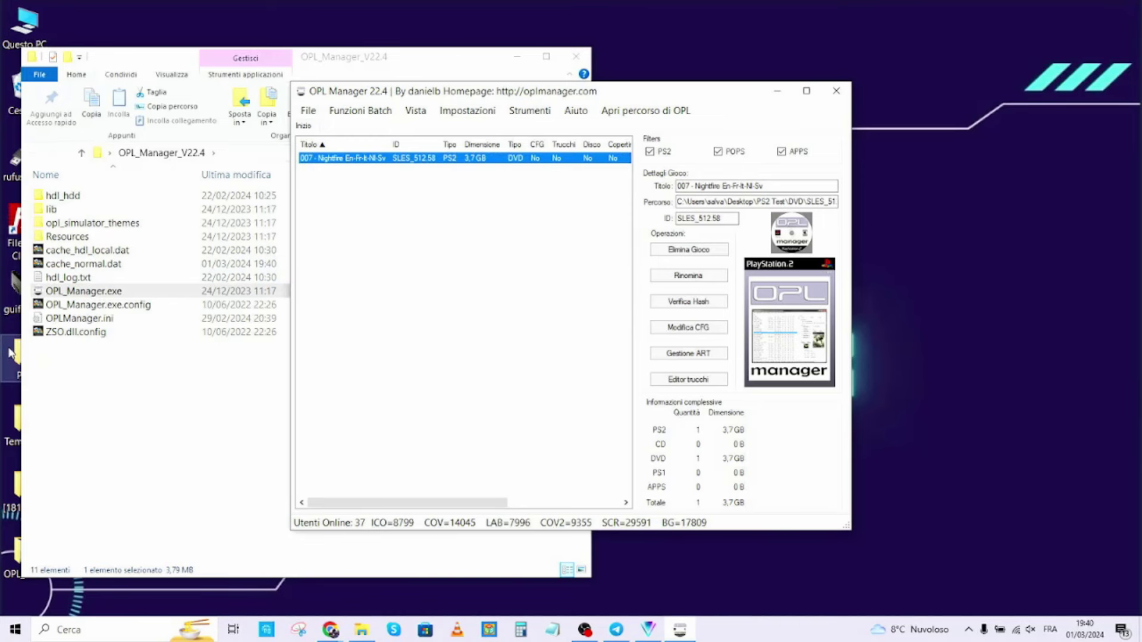
Minimize the OPL_Manager_V22.4 folder window, open the desktop folder PS2 Test and inspect its DVD and ART subfolders
click(513, 58)
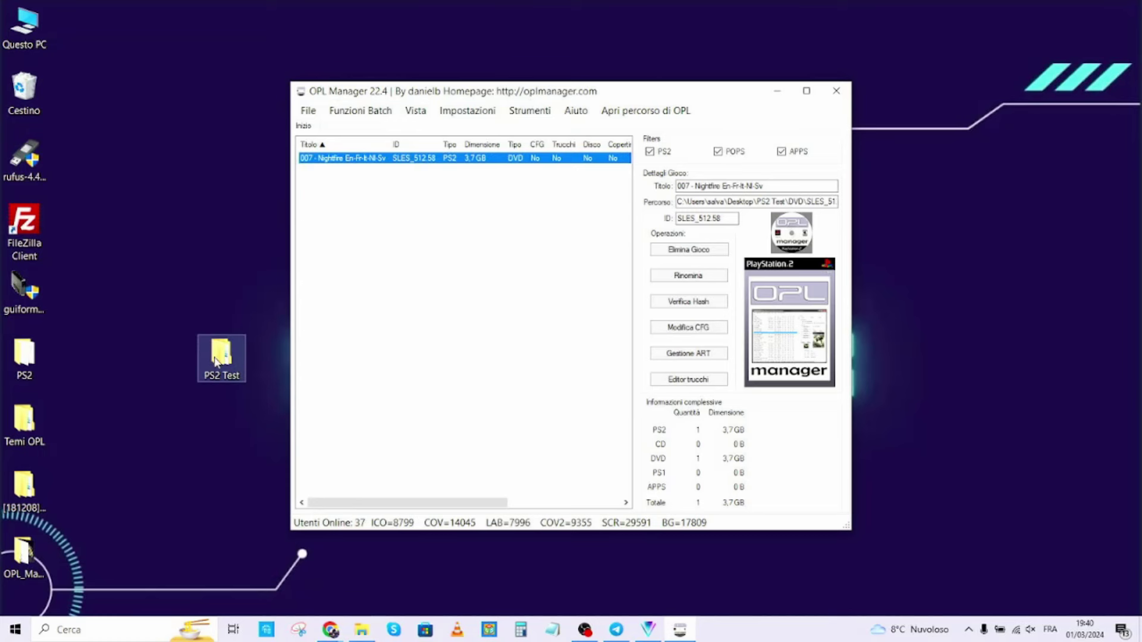
double_click(219, 356)
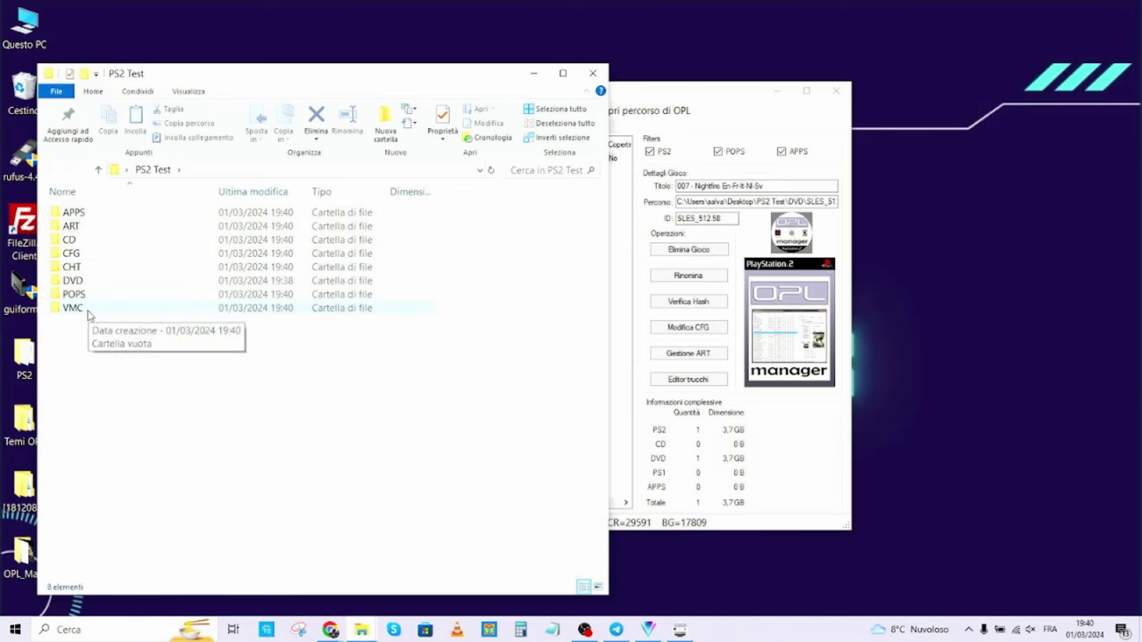
double_click(72, 281)
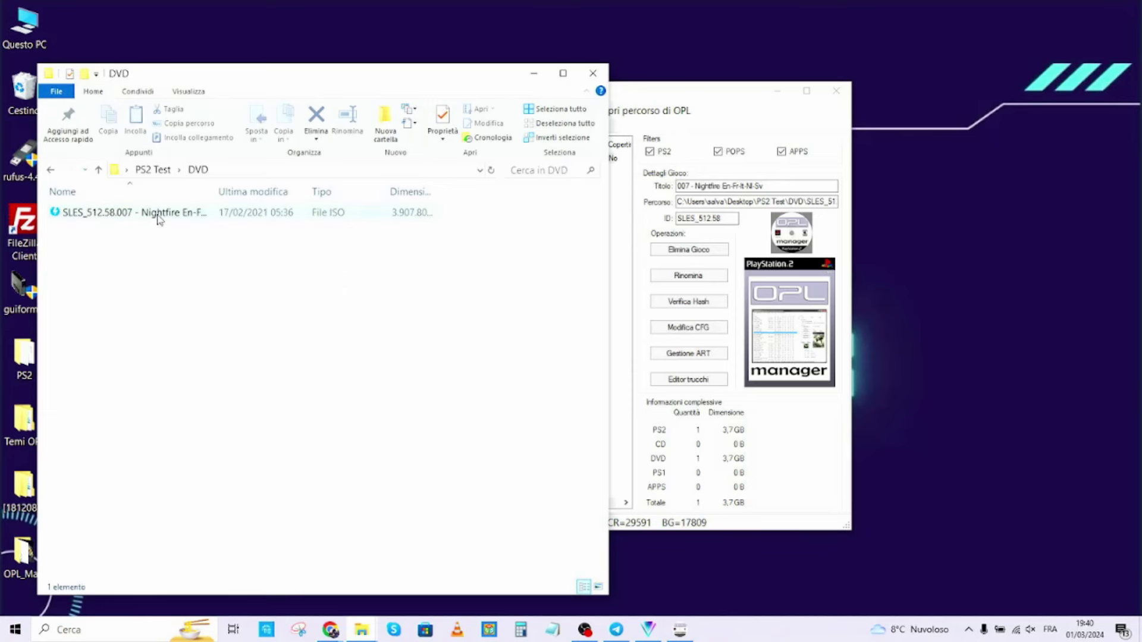
click(99, 171)
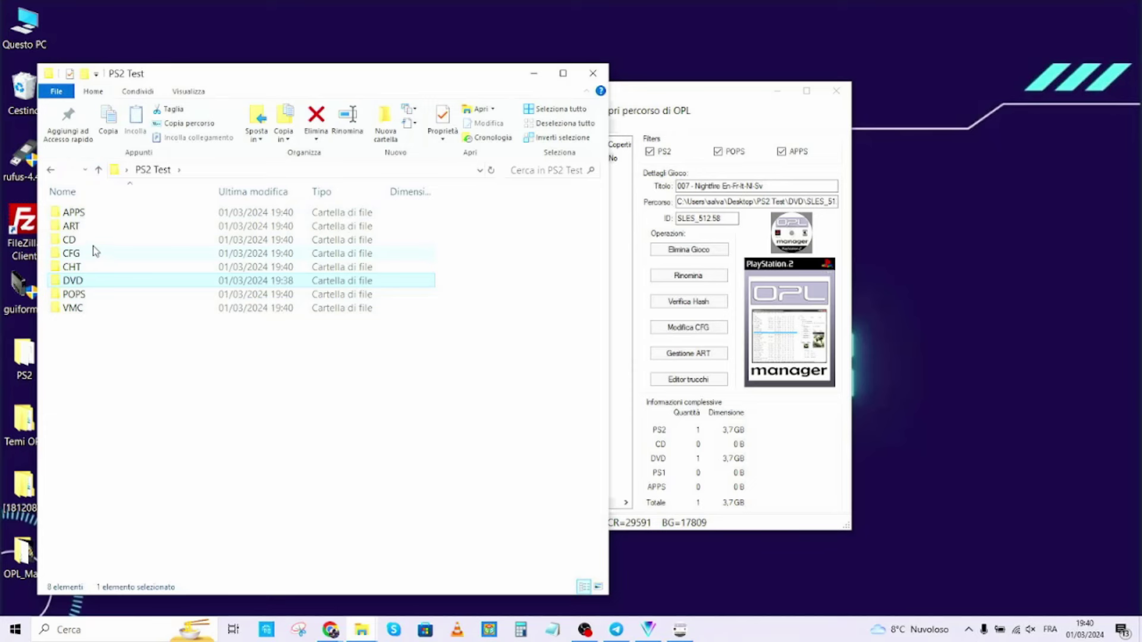
double_click(86, 227)
click(99, 170)
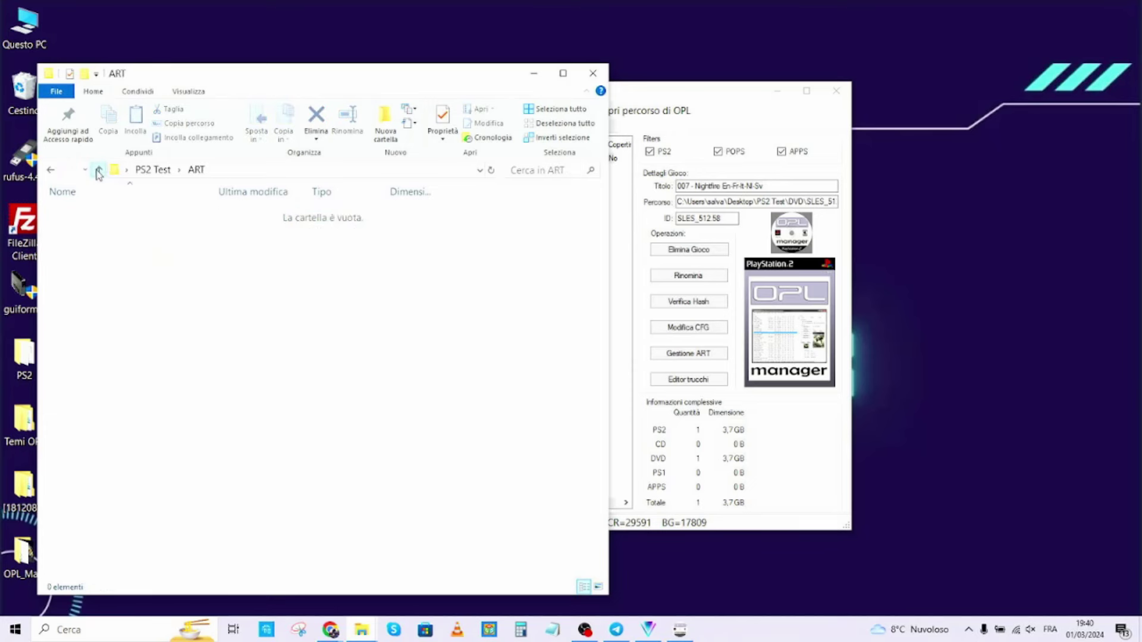
Back in OPL Manager, batch-download all artwork types for the game with the default download options, then close the download window
click(640, 98)
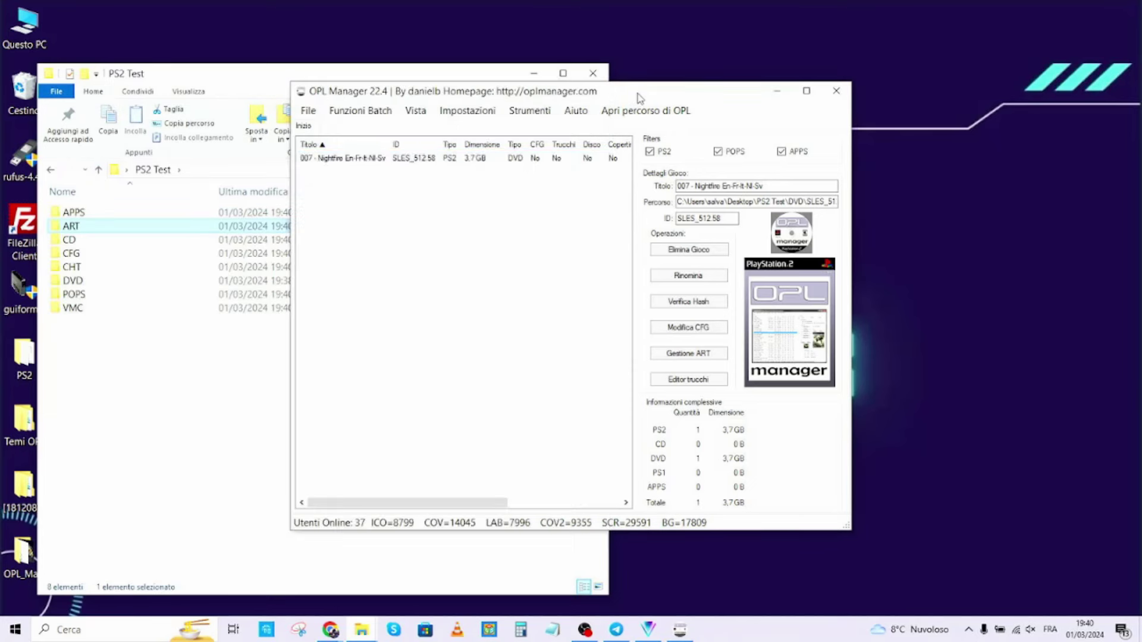
click(358, 114)
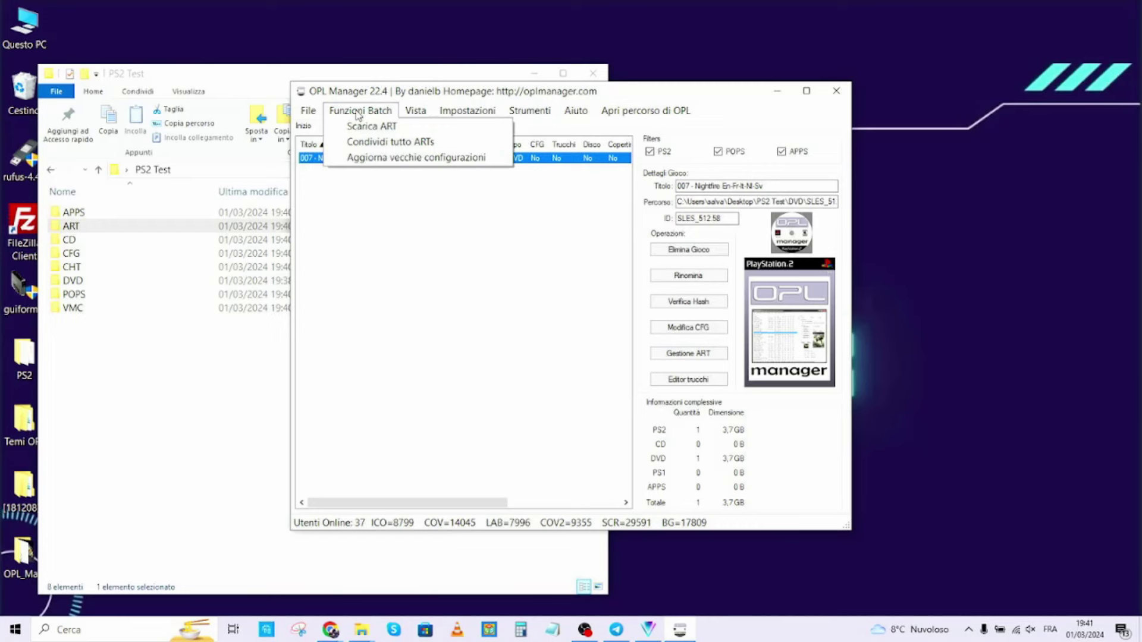
click(403, 130)
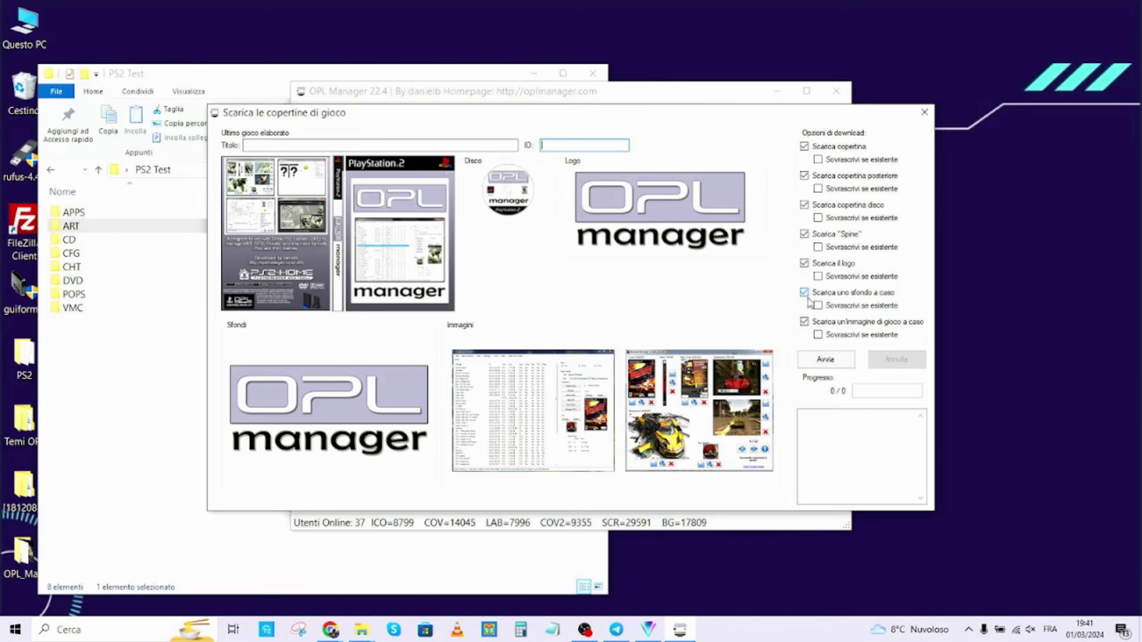
click(821, 361)
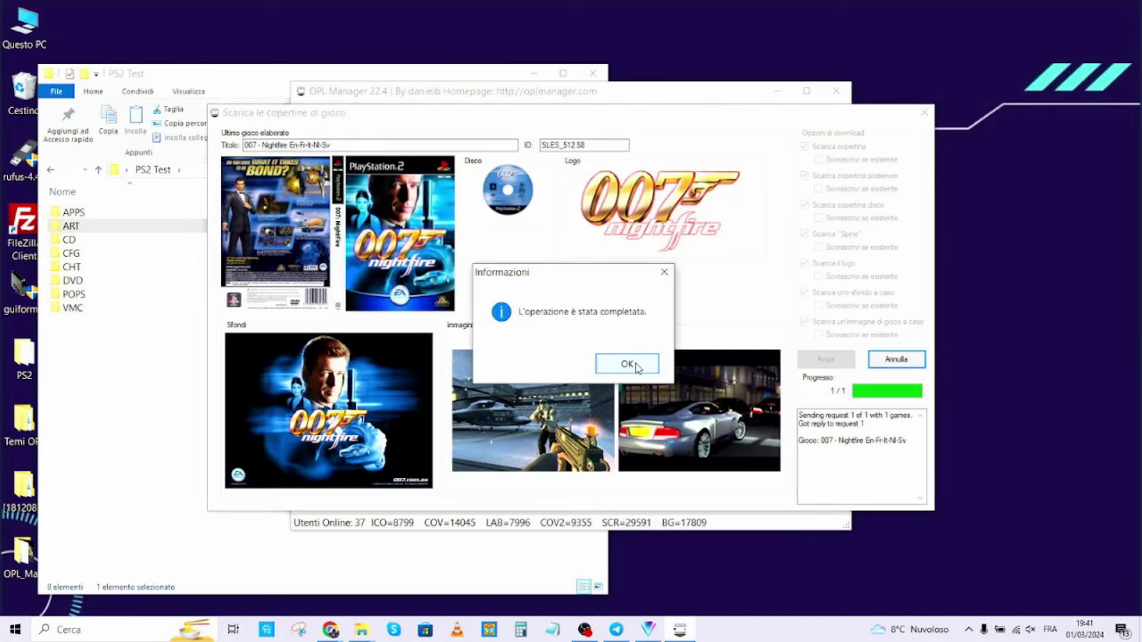
click(628, 364)
click(923, 113)
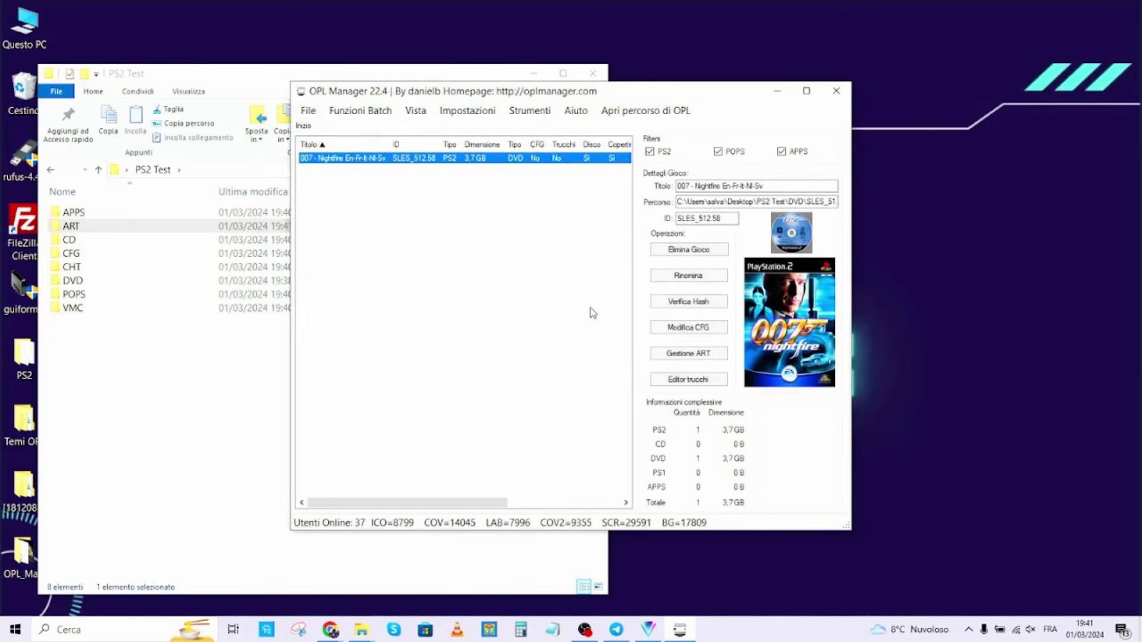
Open the artwork management window for 007 - Nightfire
click(685, 328)
click(688, 353)
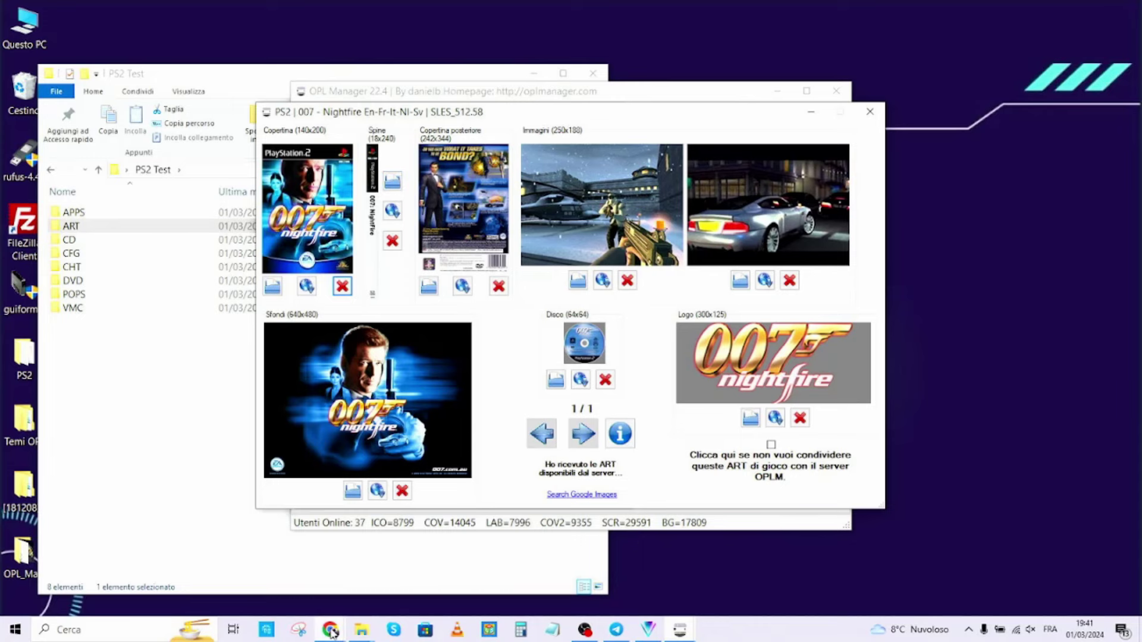
mouse_move(332, 631)
click(231, 583)
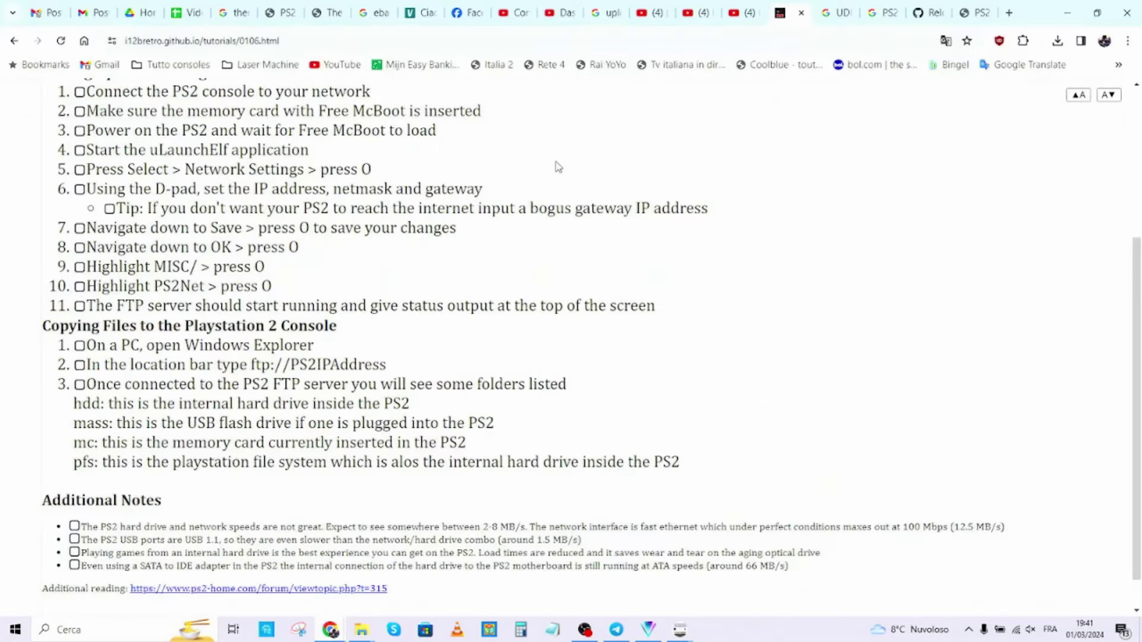
click(1068, 12)
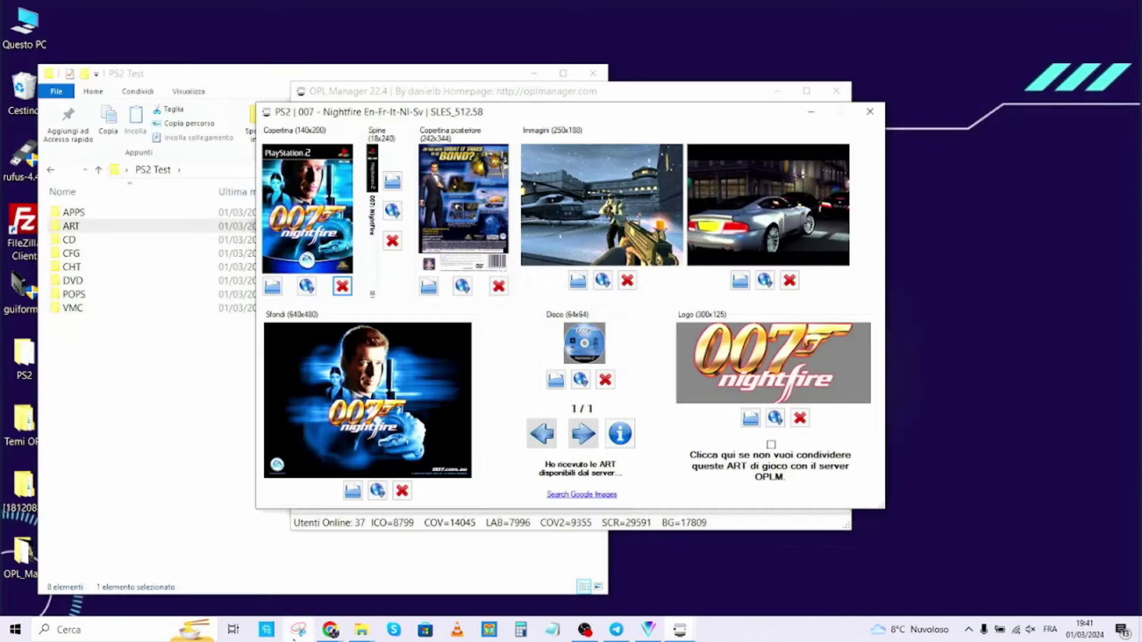
Switch to the Chrome window with the HDLGameInstaller page and run a Google image search for "007 nightfire PS2" in a new tab
click(330, 629)
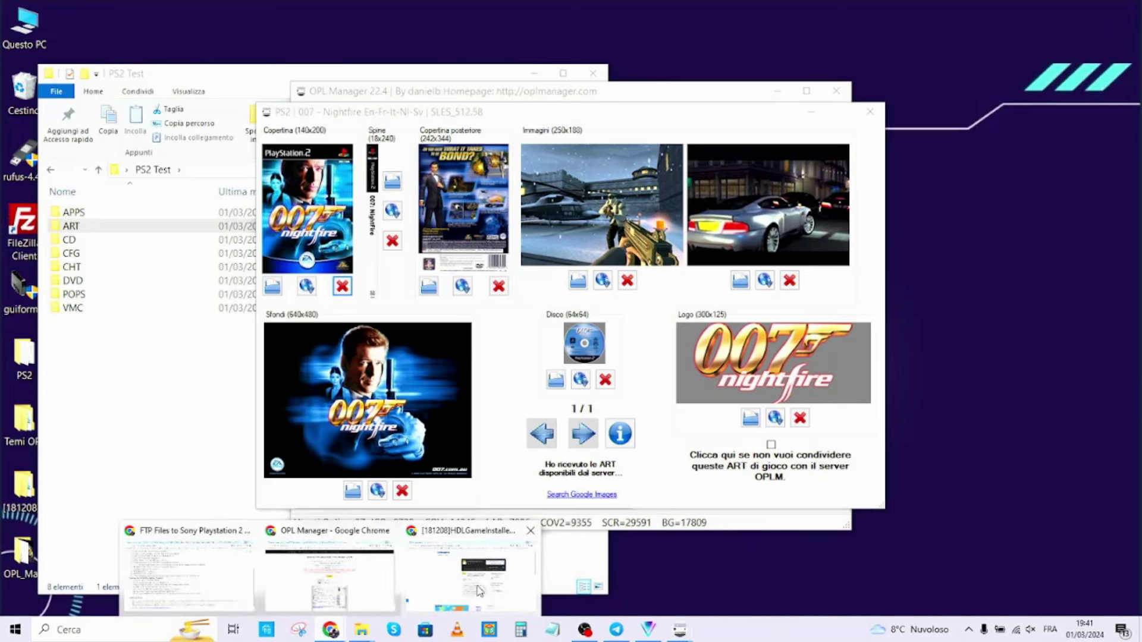
click(479, 590)
click(343, 12)
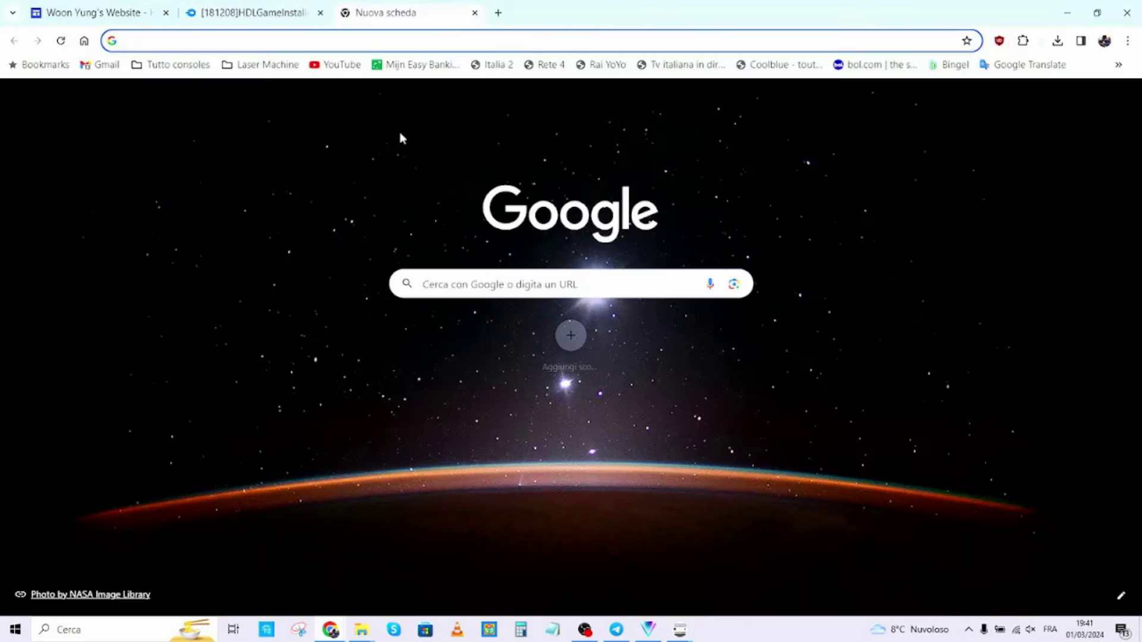
text(007)
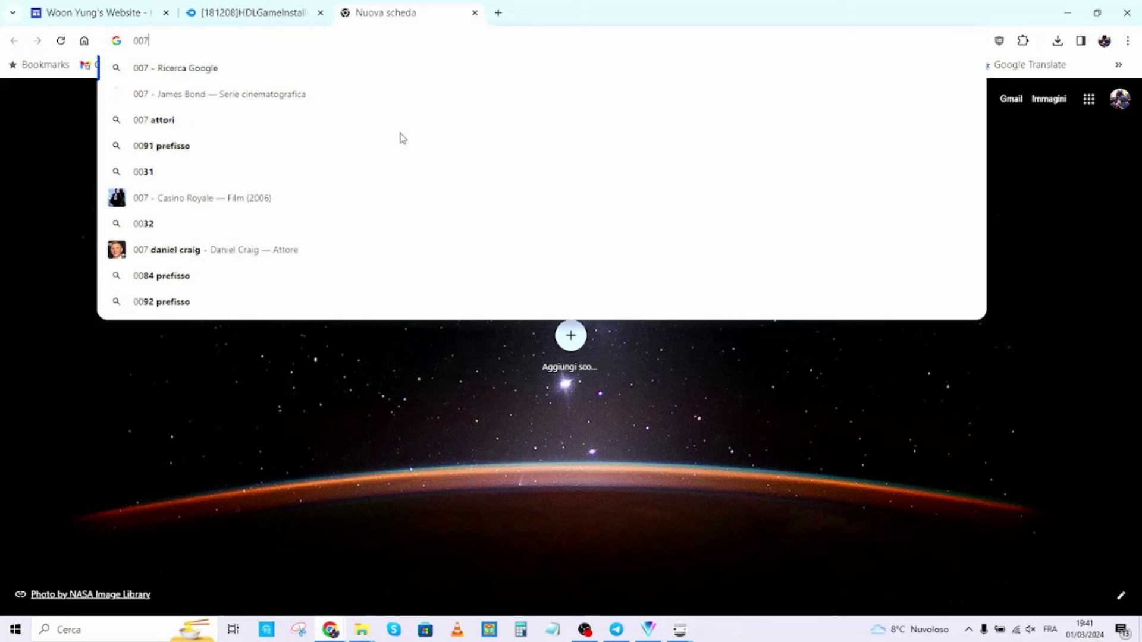
text( nightfi)
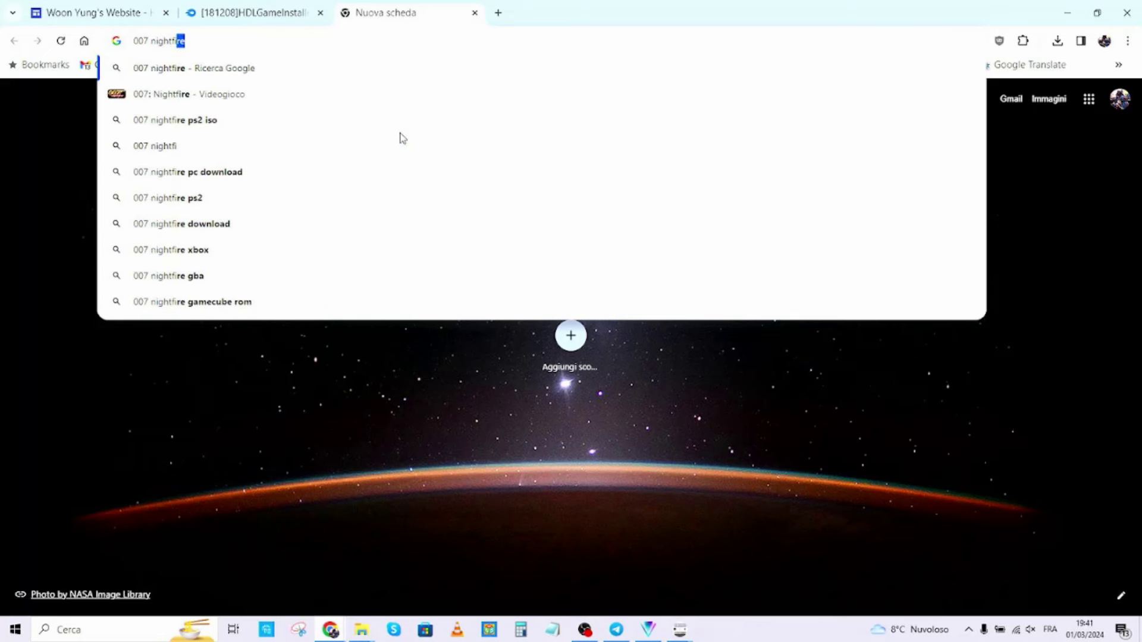
text(re PS2)
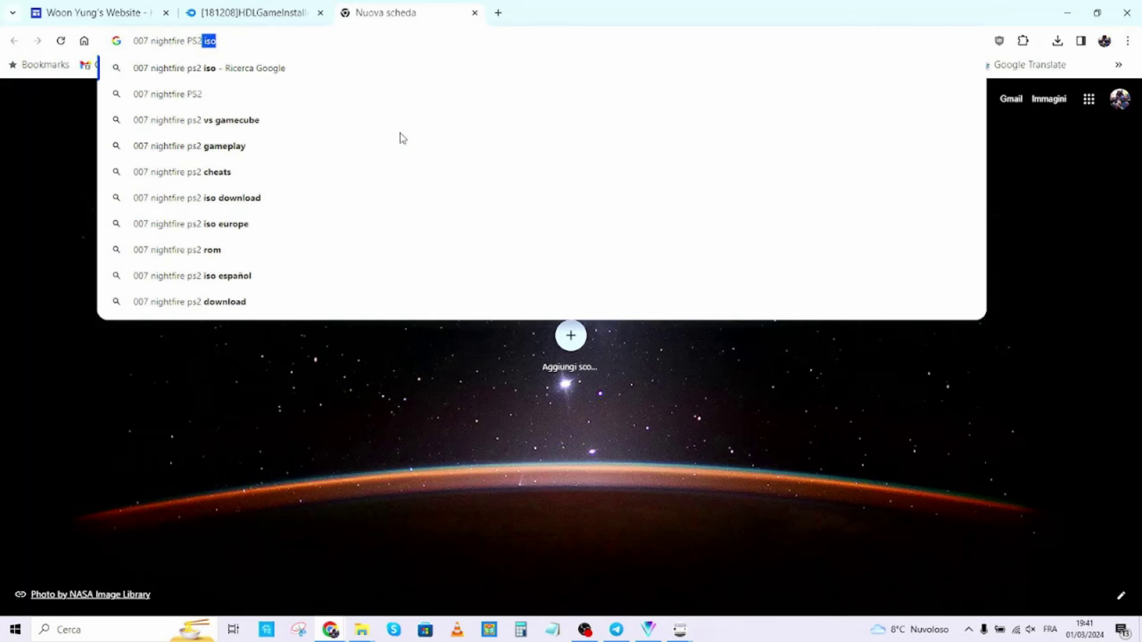
key(Delete)
key(Return)
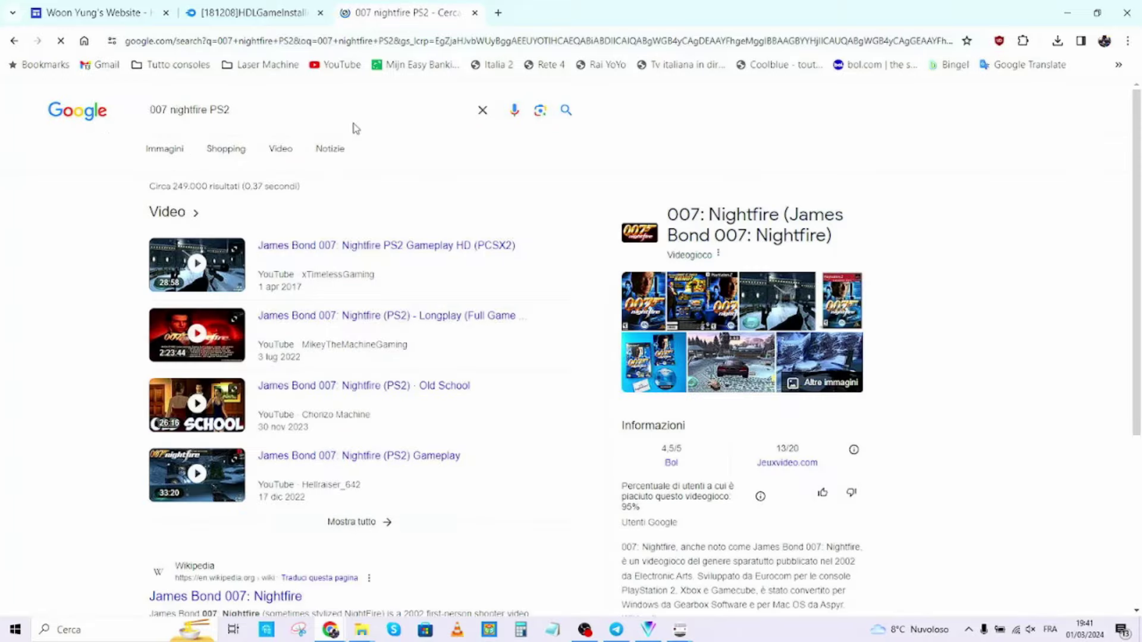
click(163, 149)
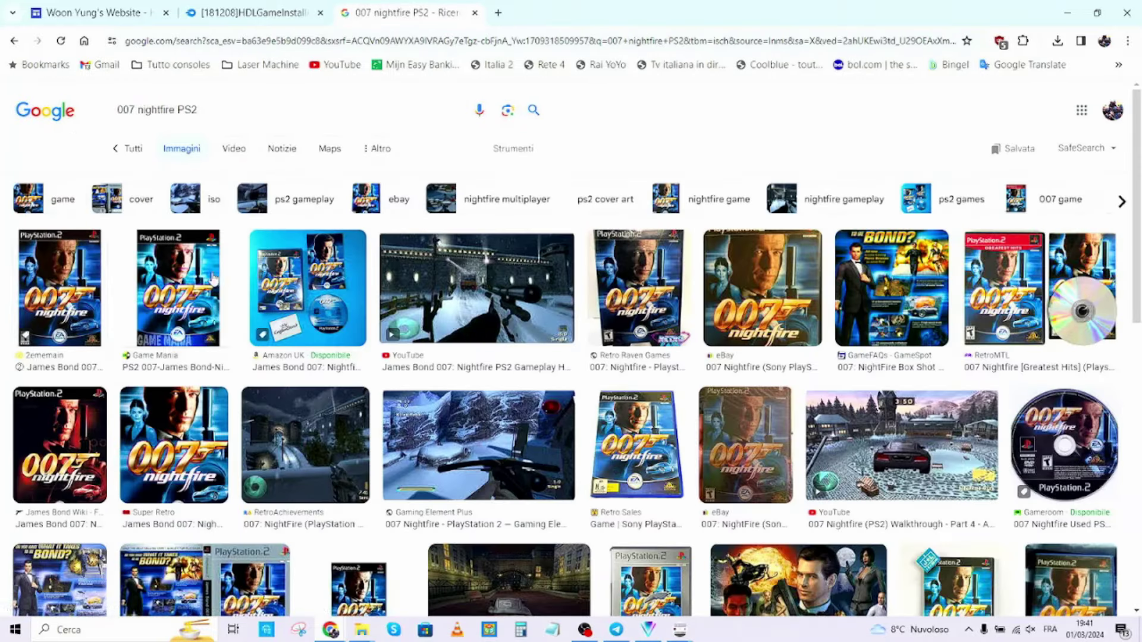
Save the first Nightfire cover image from the results to the Download folder as download (2).jpeg
right_click(61, 296)
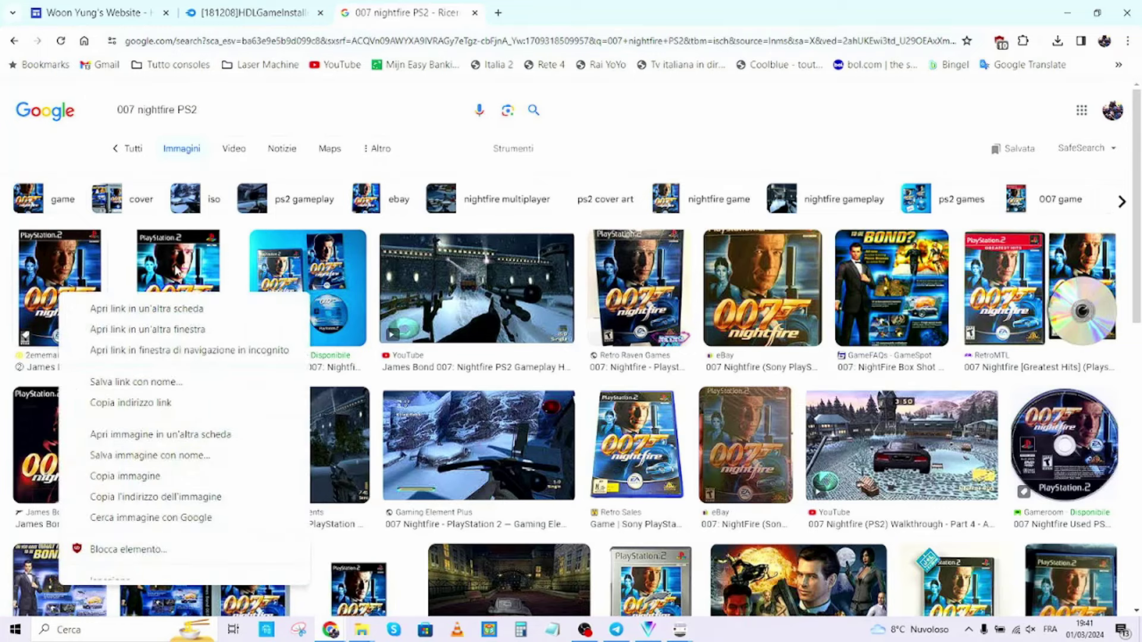
click(149, 461)
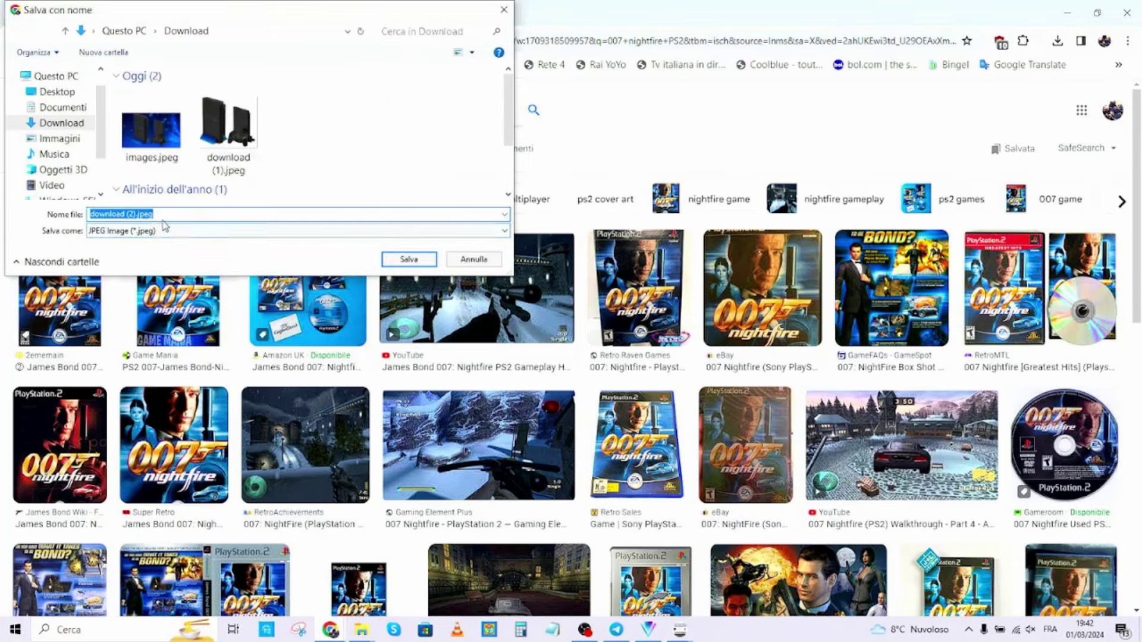
click(404, 262)
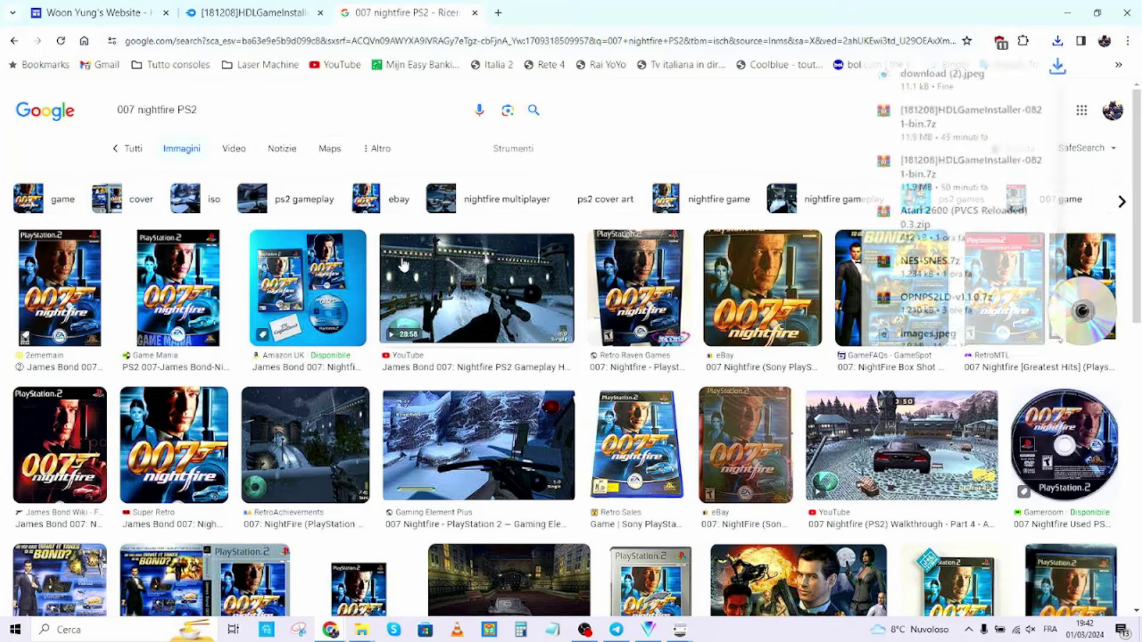
In OPL Manager, replace the game's front cover with download (2).jpeg, accept resizing to 140x200 JPG, and close the artwork window
click(1065, 12)
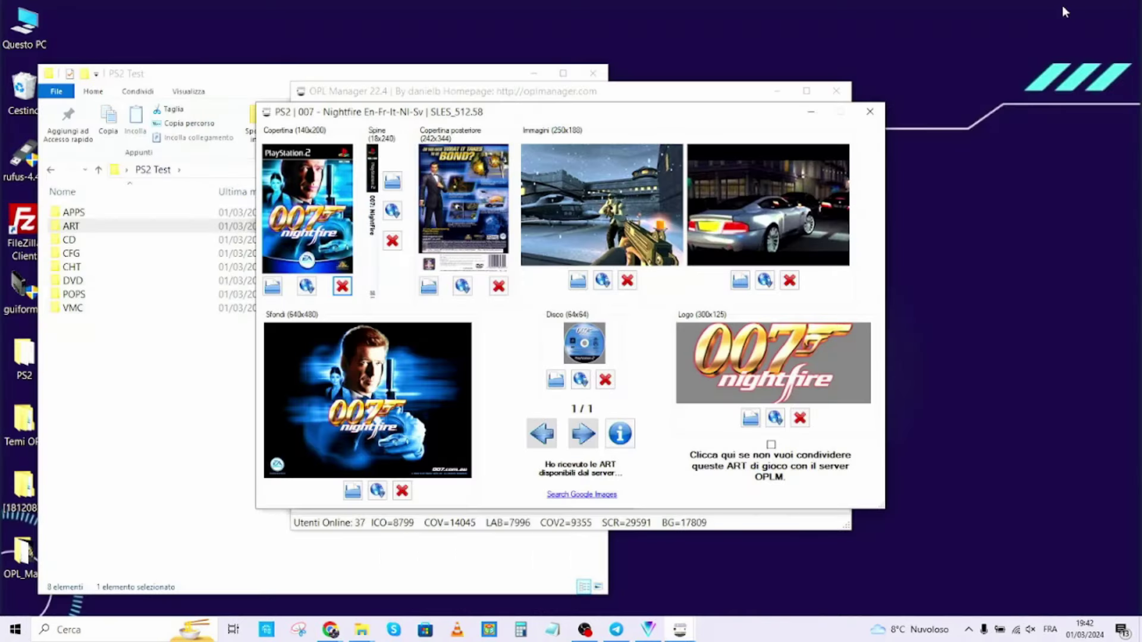
click(272, 287)
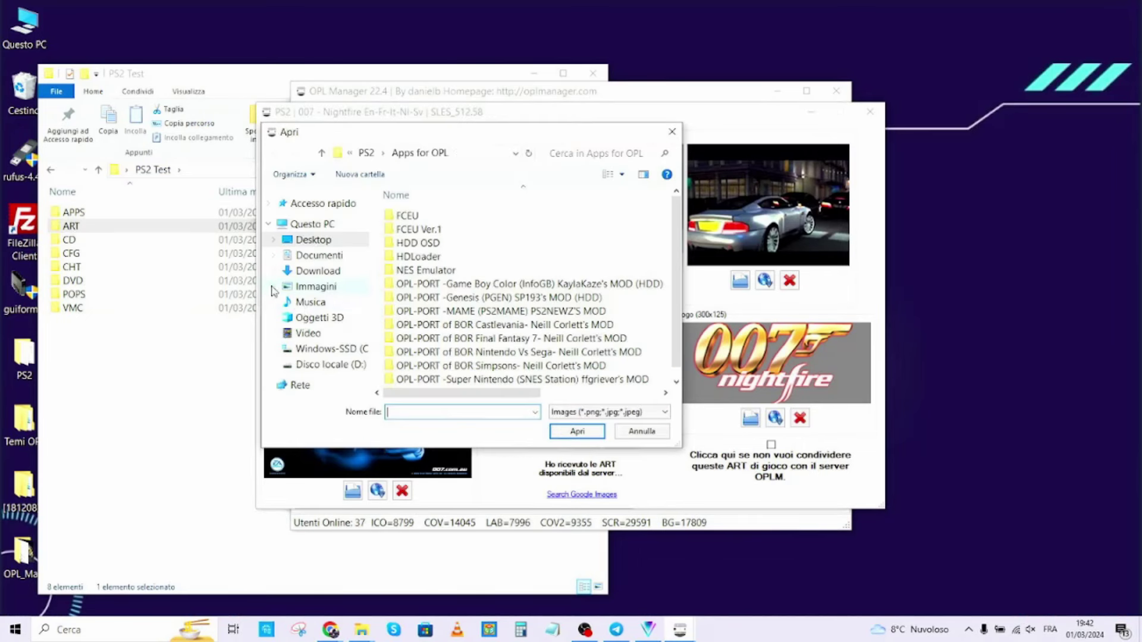
click(316, 272)
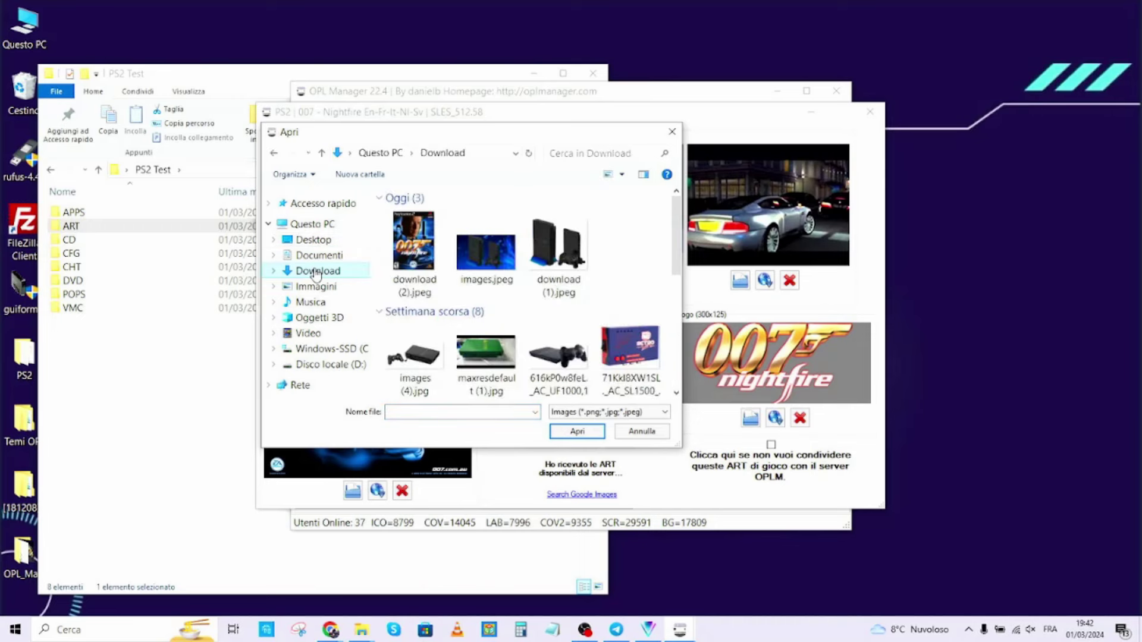
double_click(413, 251)
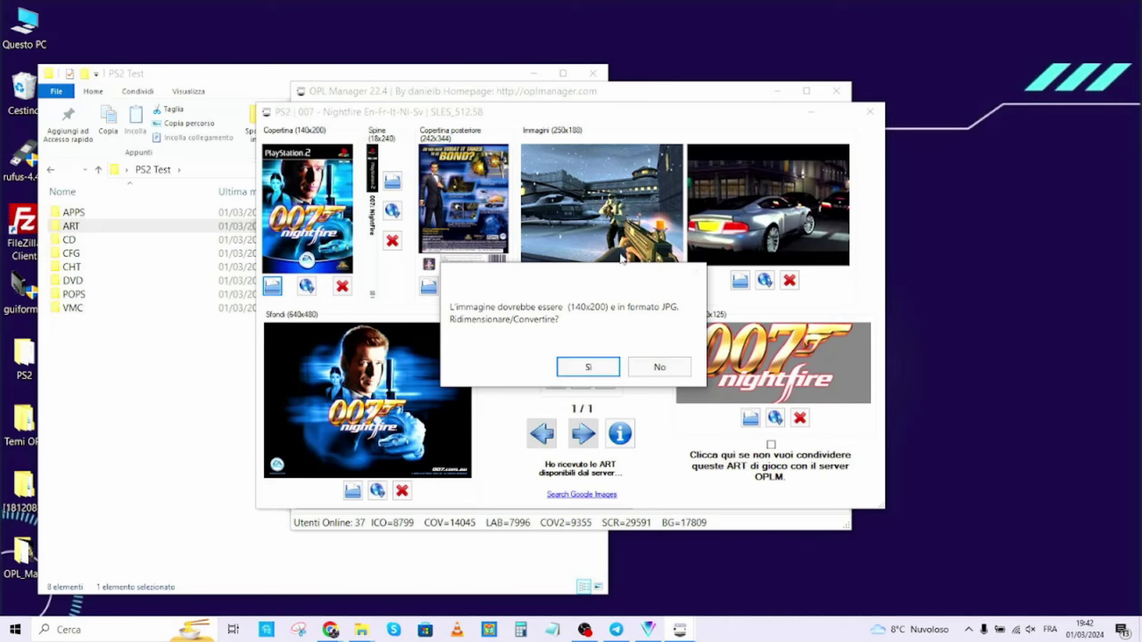
click(588, 367)
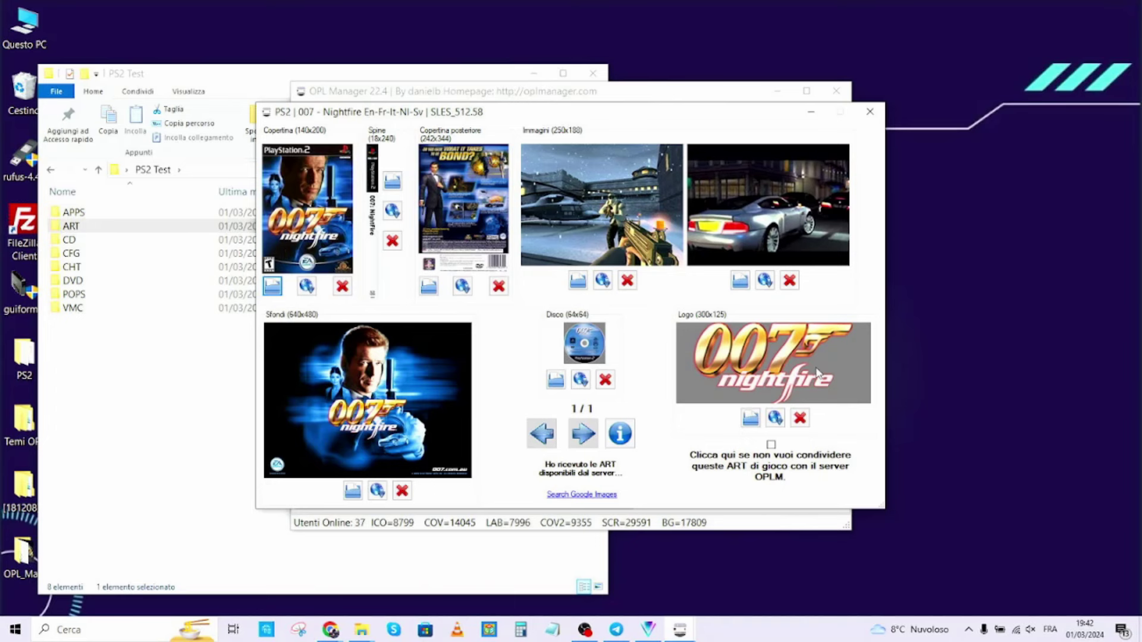
click(870, 111)
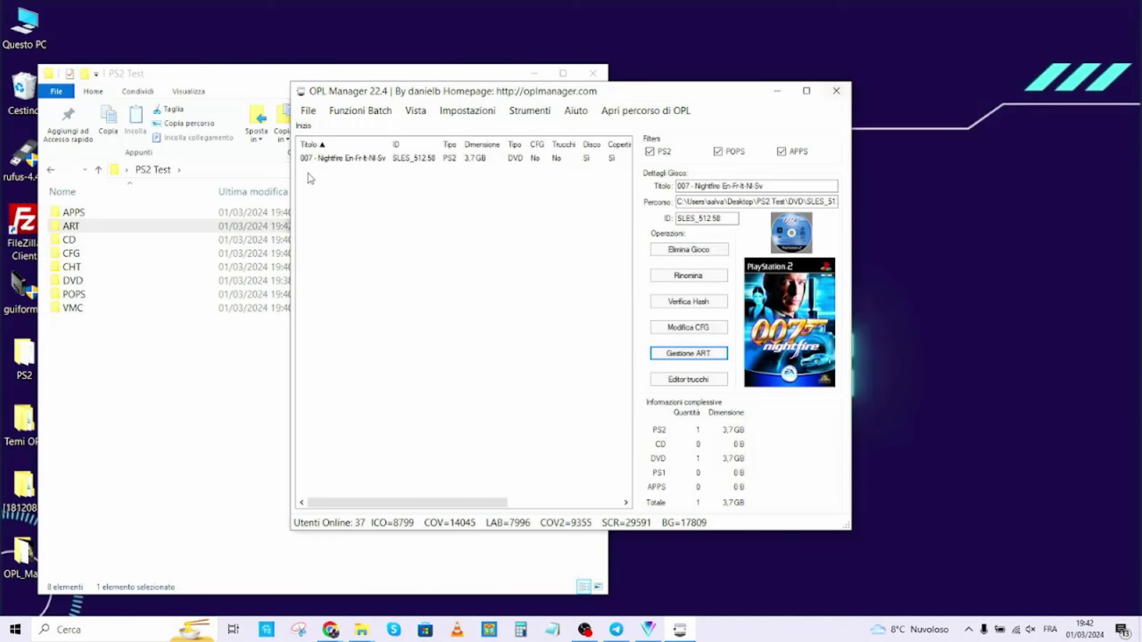
Check the artwork files in the ART subfolder of PS2 Test, then return to the parent folder
click(86, 233)
double_click(145, 226)
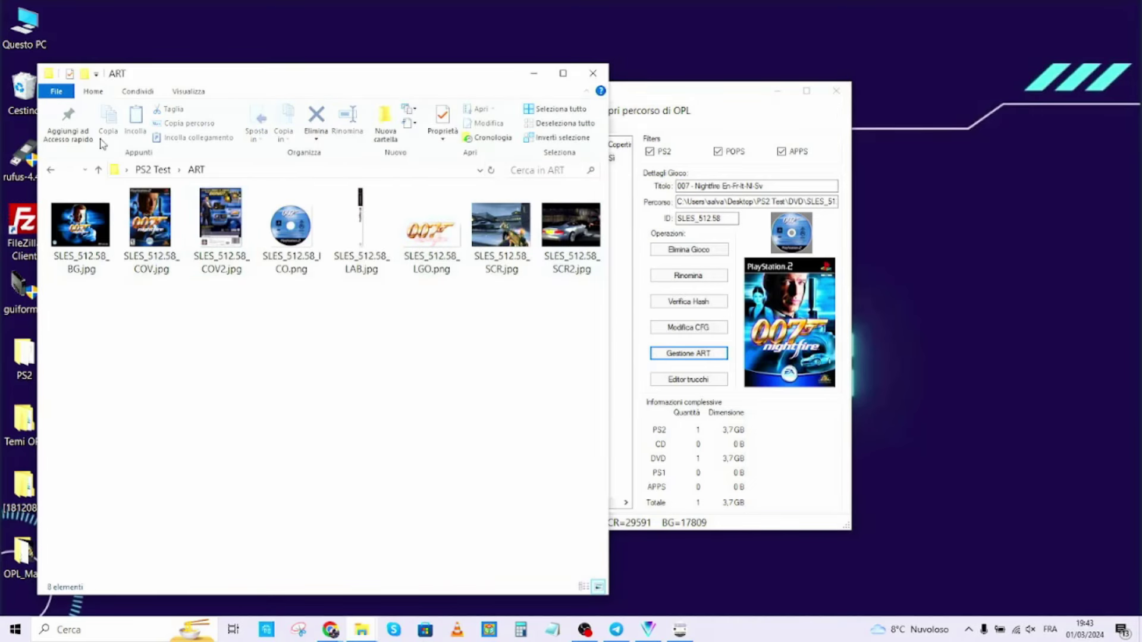
click(97, 171)
Close OPL Manager and move the PS2 Test folder window aside to uncover the desktop icons
click(669, 96)
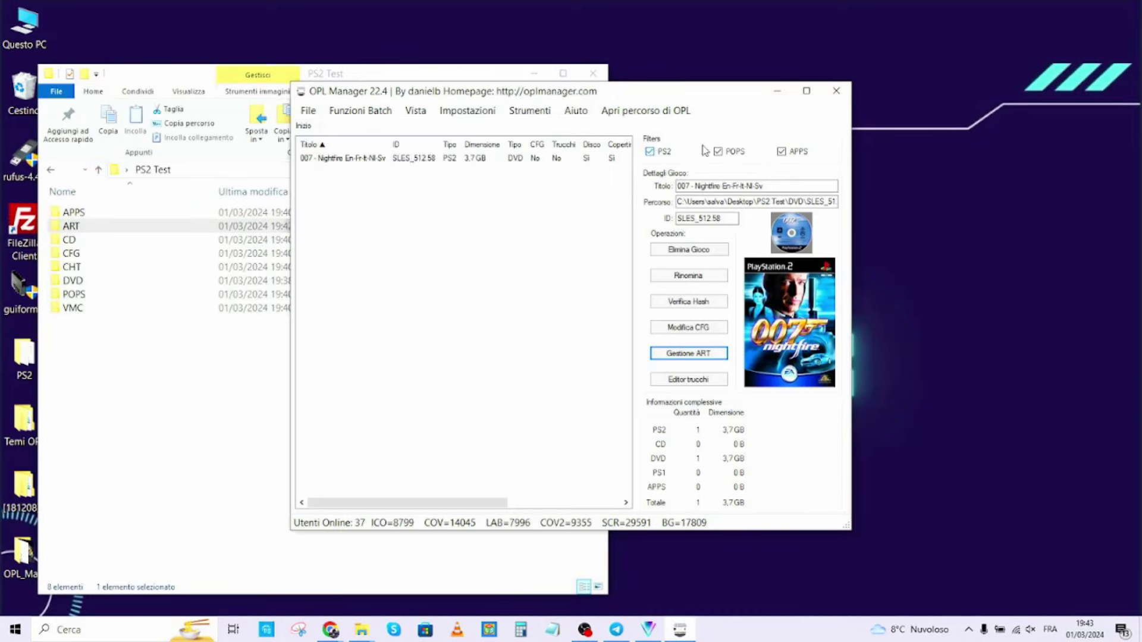
click(837, 91)
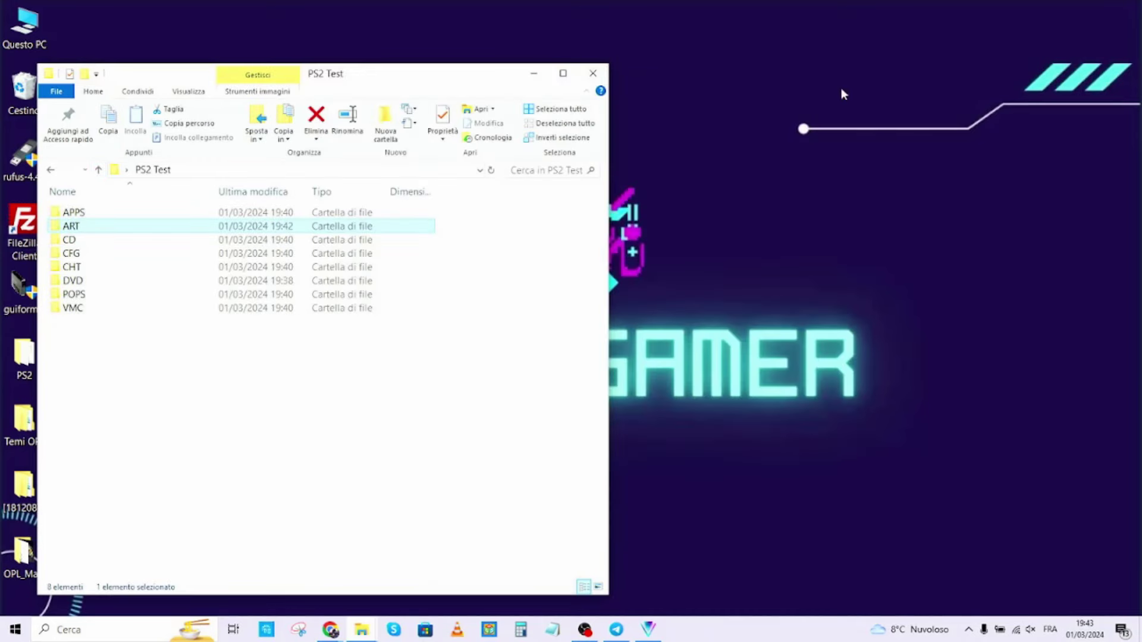
drag(172, 86, 725, 76)
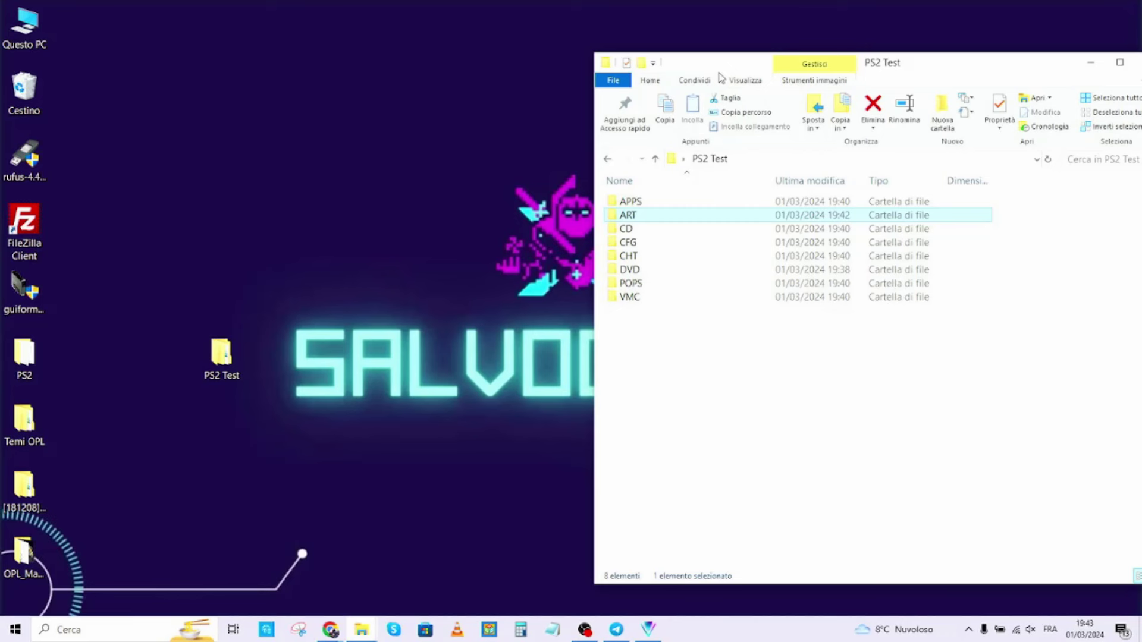
Create a folder named Cover on the INTENSO (E:) USB drive and open it
click(30, 37)
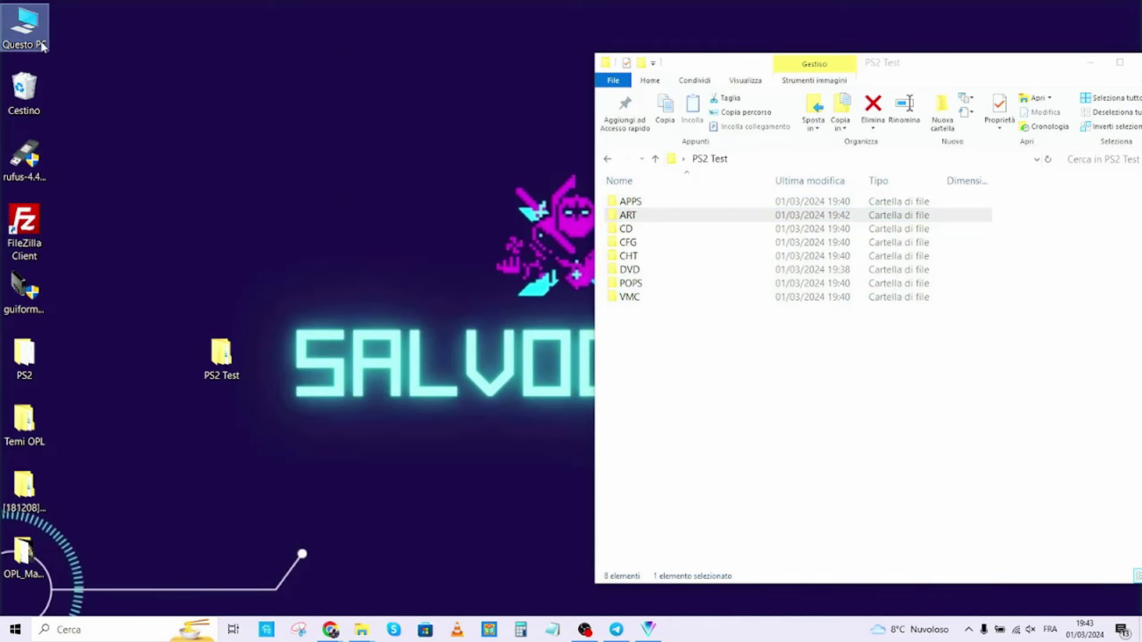
double_click(24, 33)
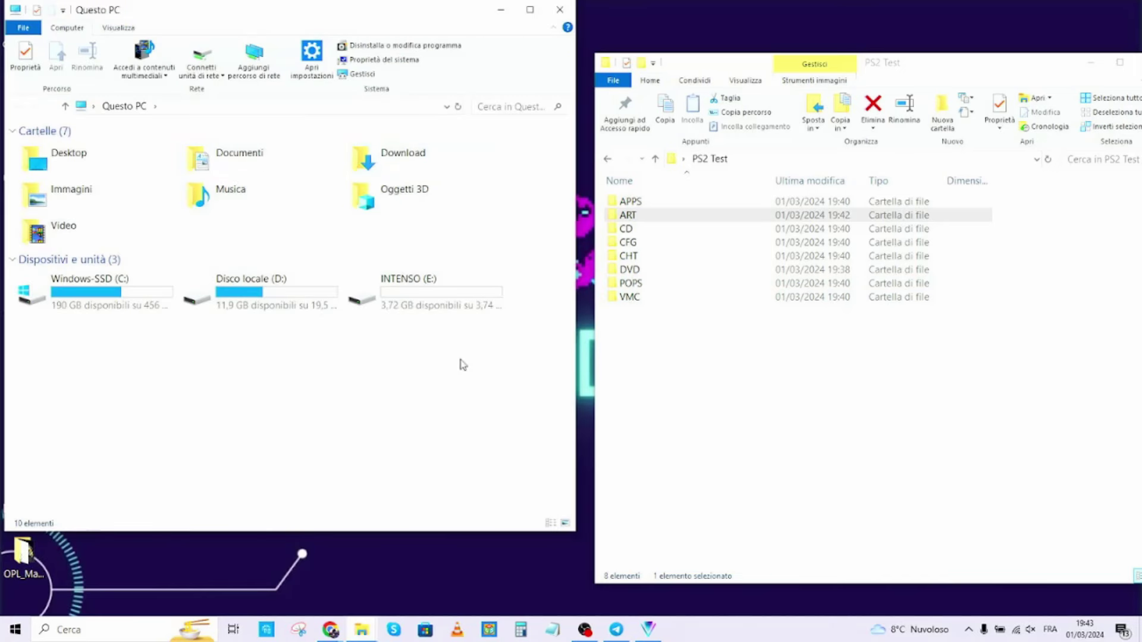
double_click(426, 301)
click(43, 153)
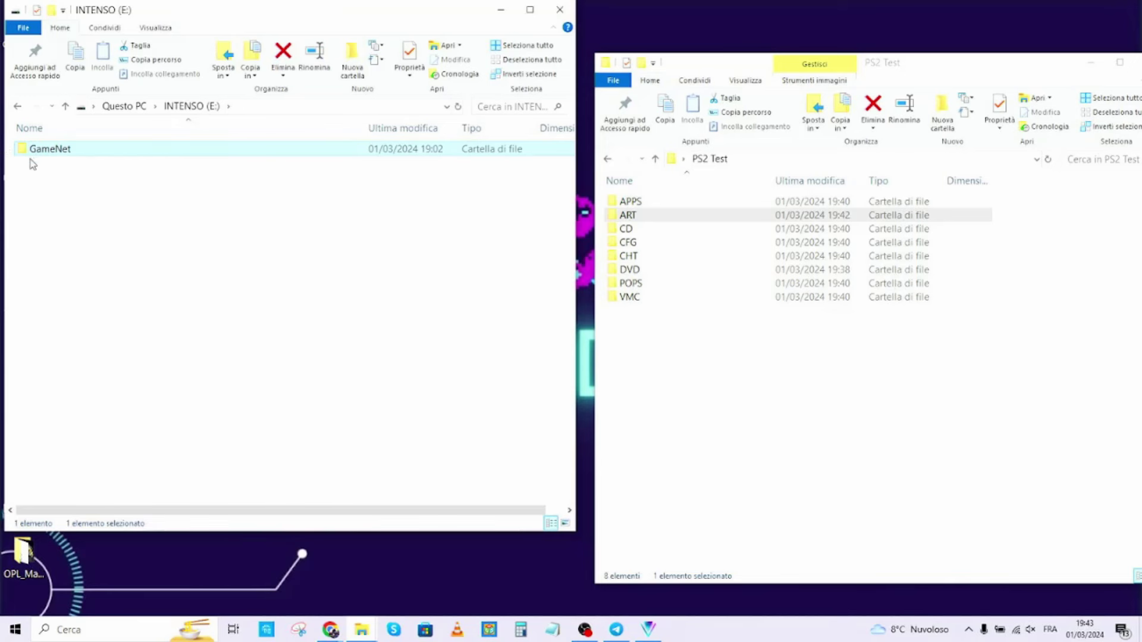
right_click(67, 200)
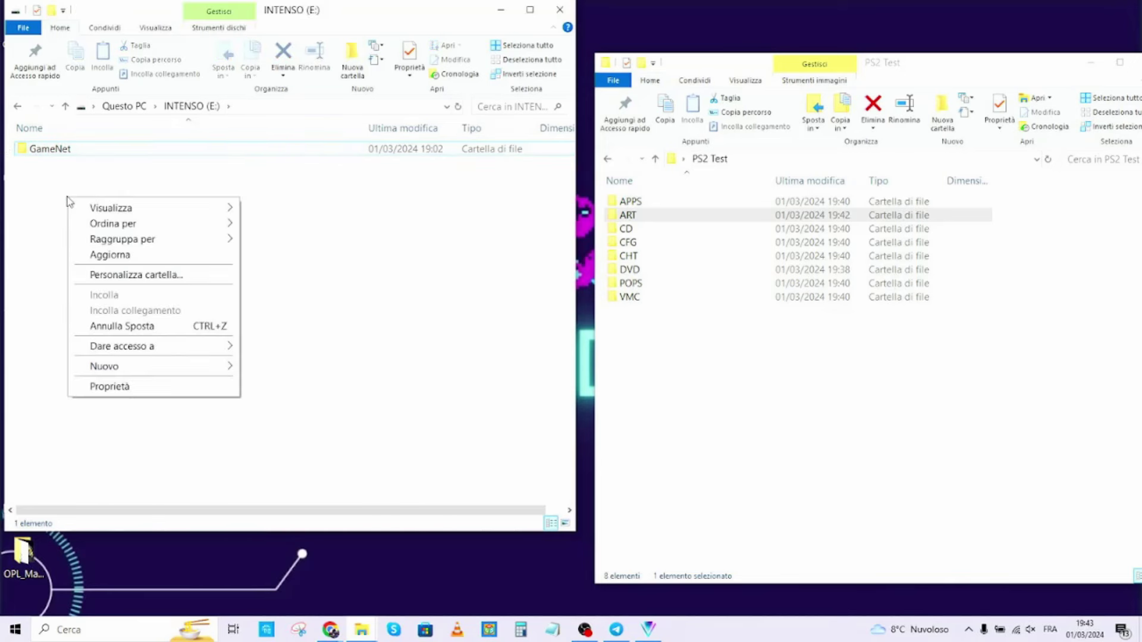
mouse_move(114, 365)
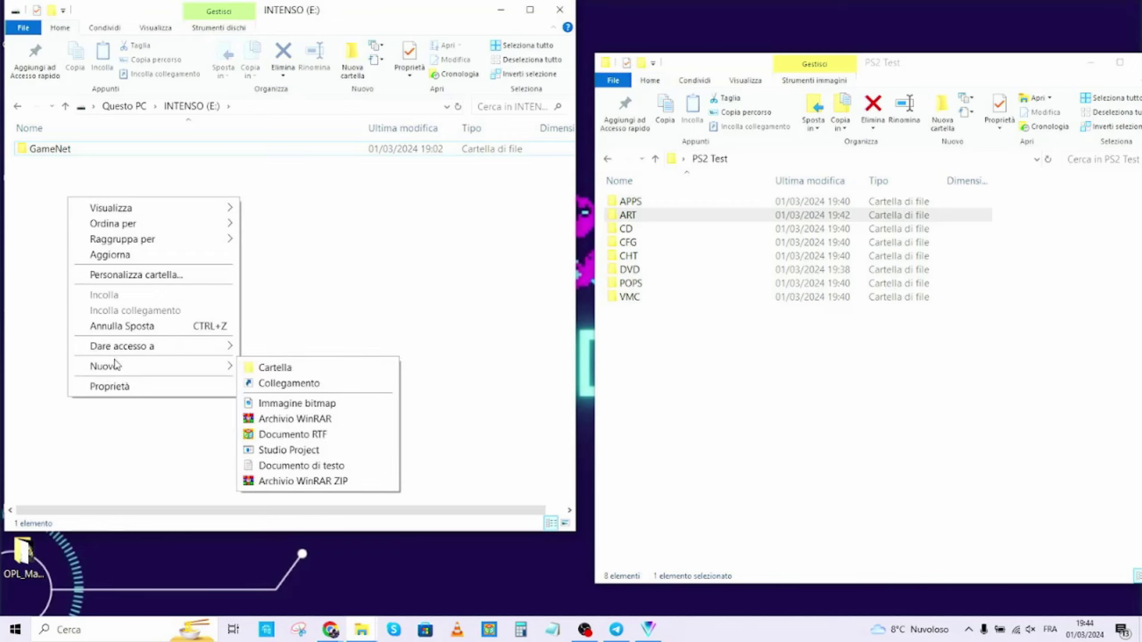
click(280, 367)
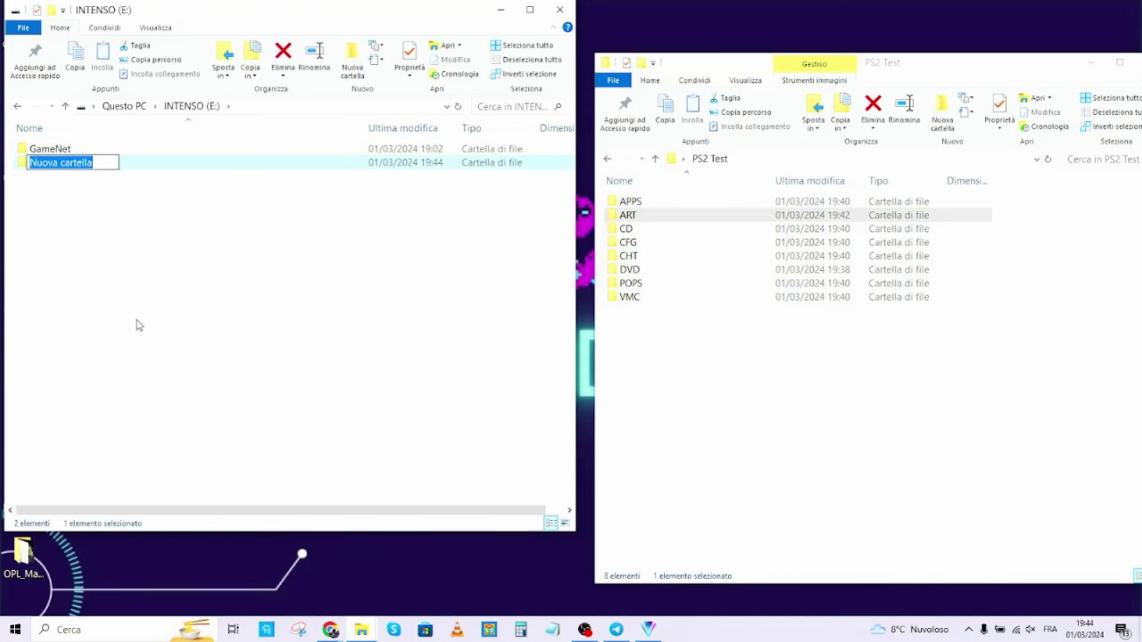
text(Cover)
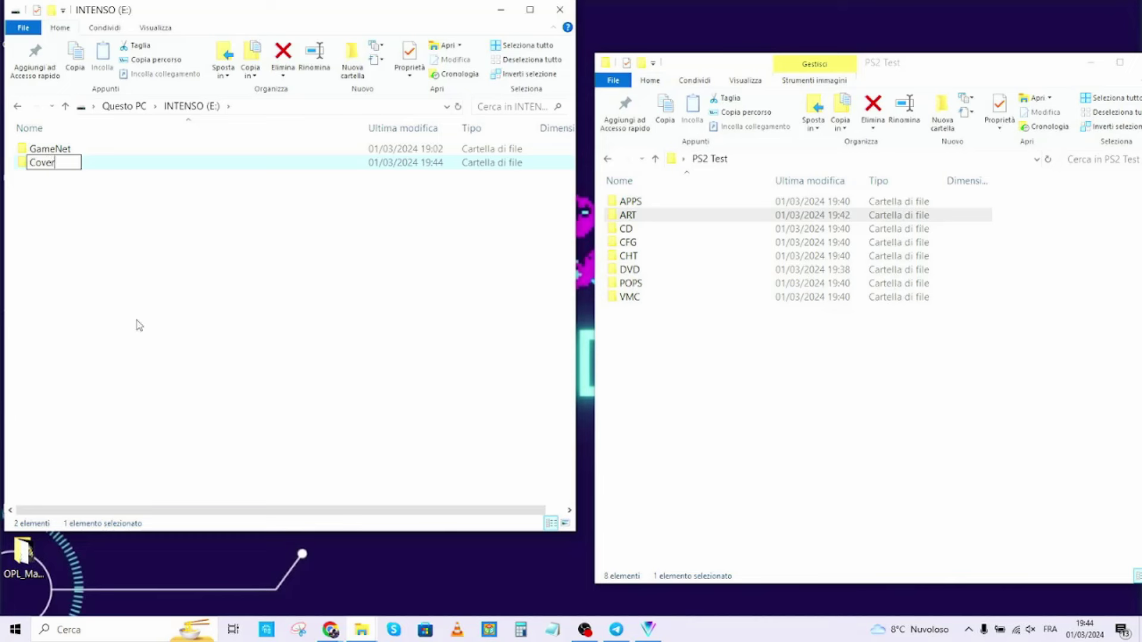
key(Return)
key(Return)
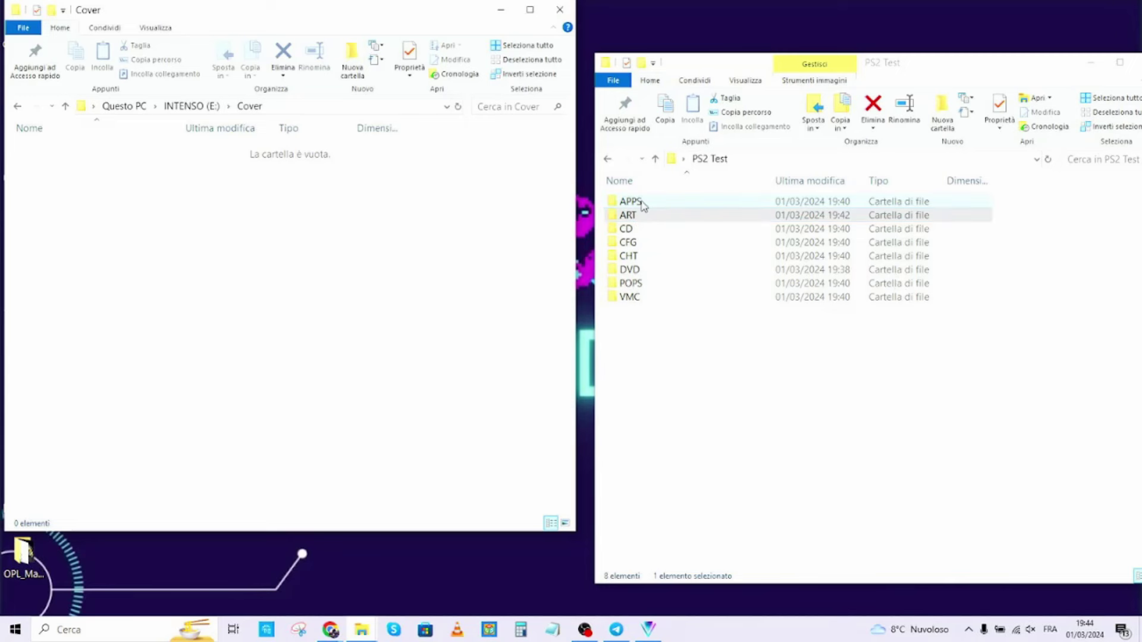
Copy all the SLES_512.58 artwork files from the ART folder in PS2 Test into the Cover folder on the USB drive
click(626, 222)
double_click(626, 222)
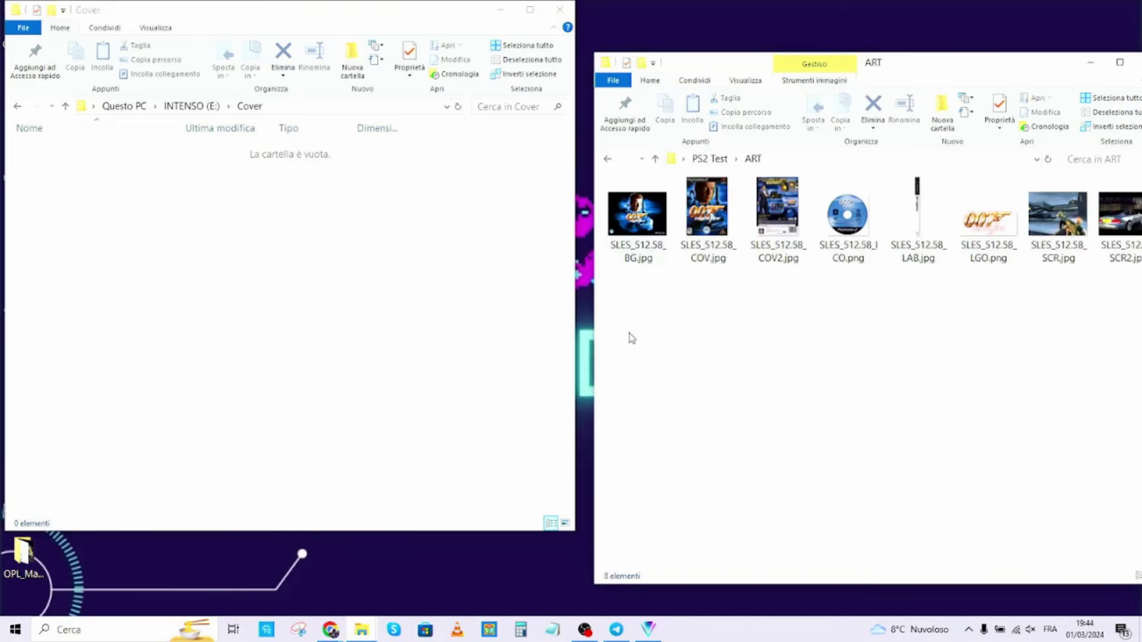
drag(613, 277, 1130, 216)
drag(771, 232, 151, 322)
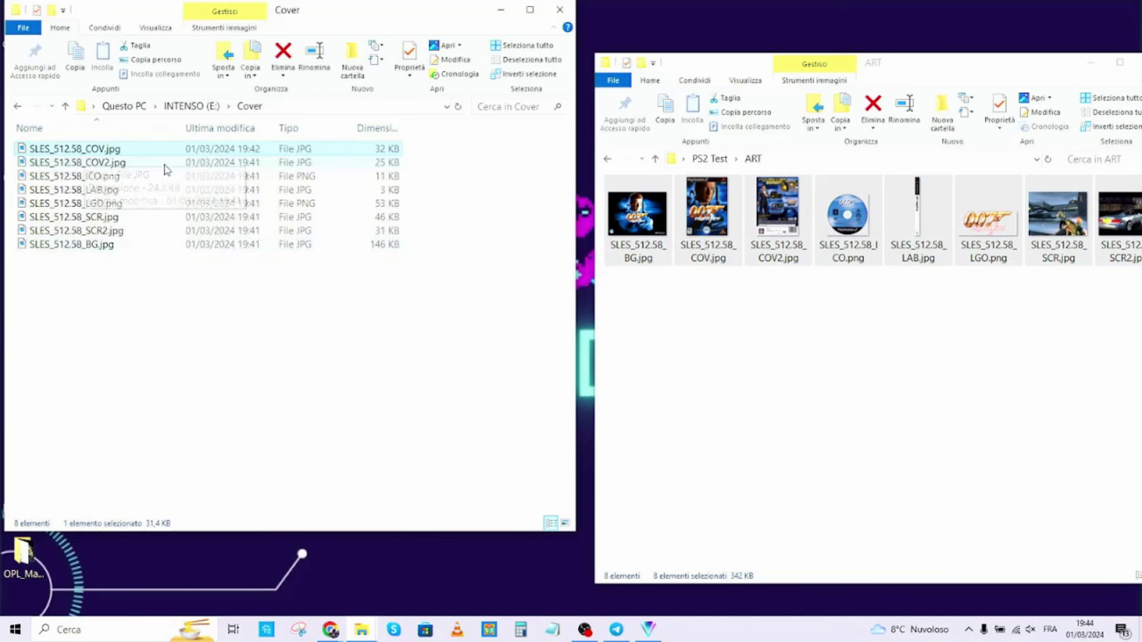
Return to the drive overview, eject the INTENSO (E:) drive and close its window
click(66, 109)
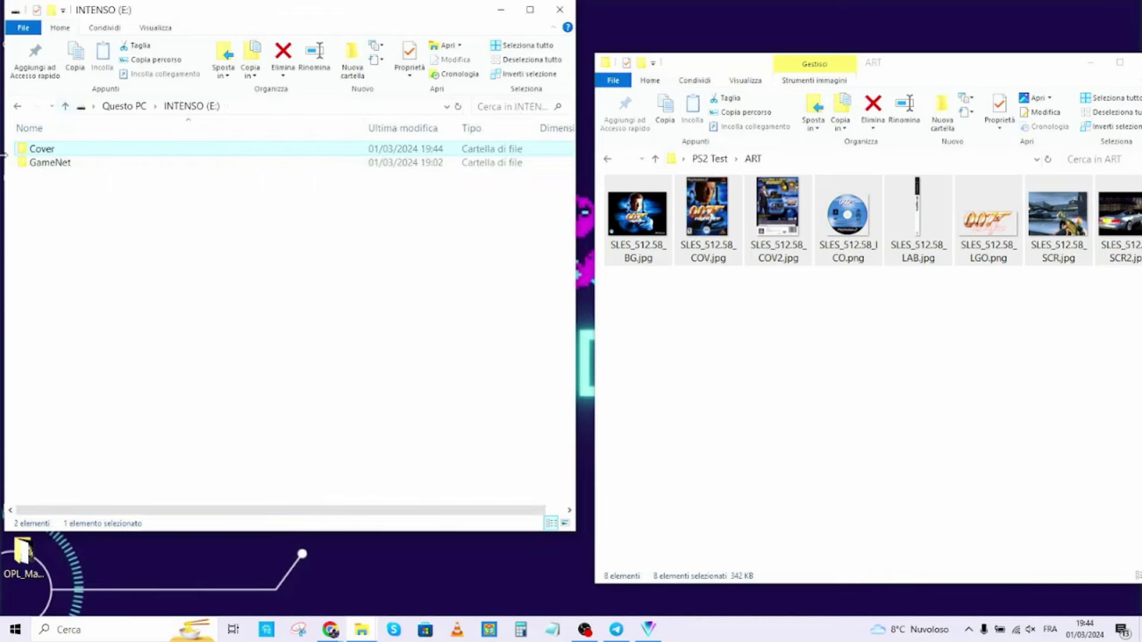
click(65, 109)
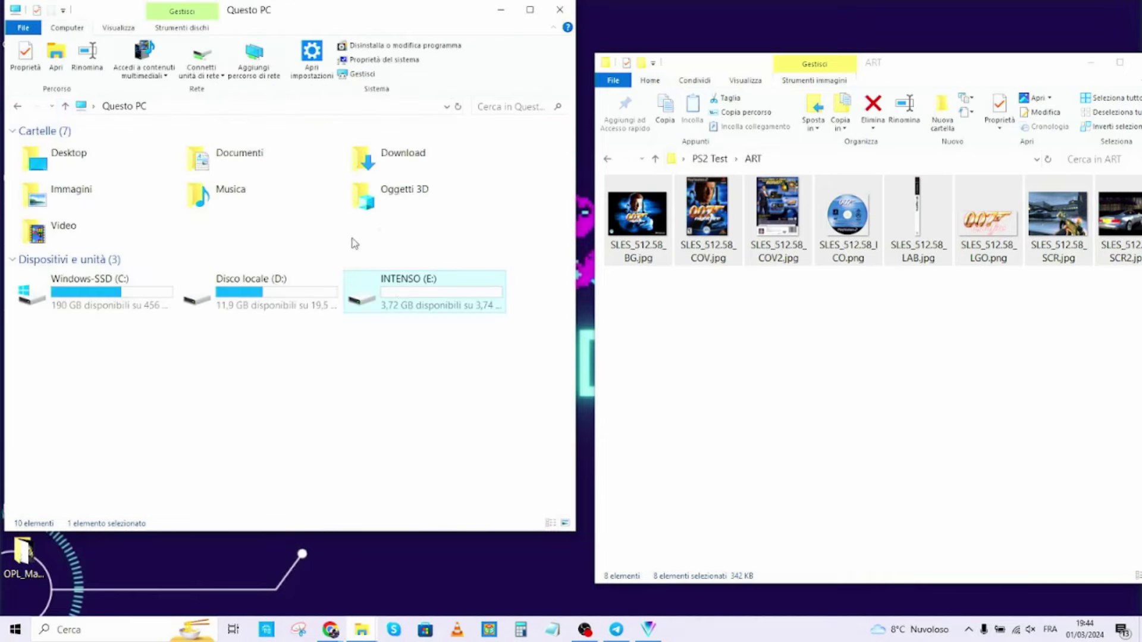
right_click(384, 297)
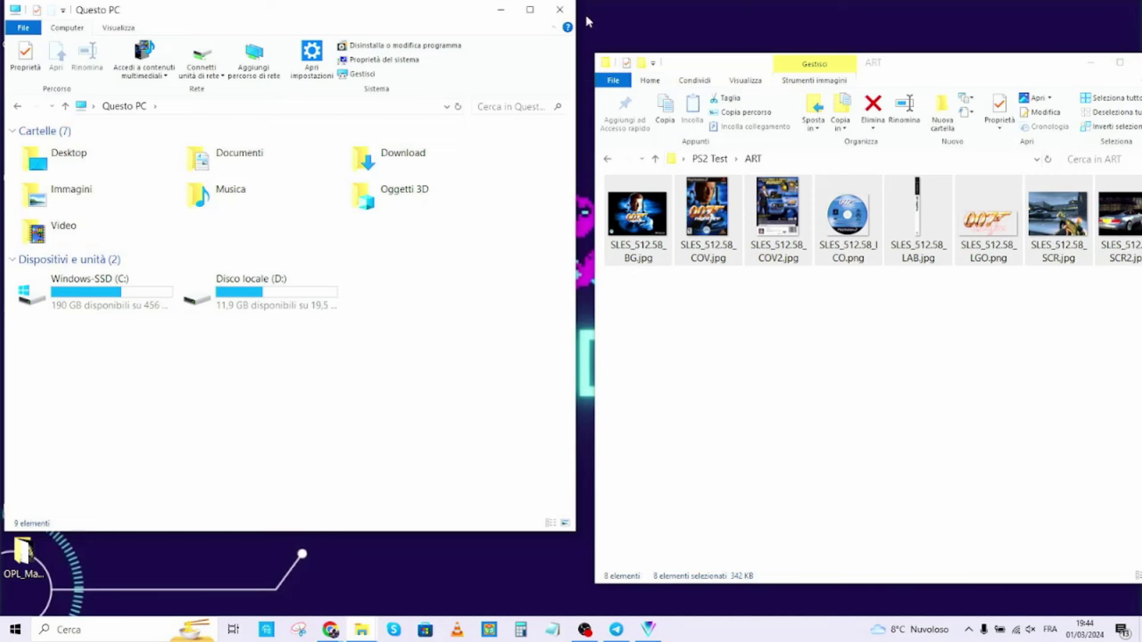
click(560, 9)
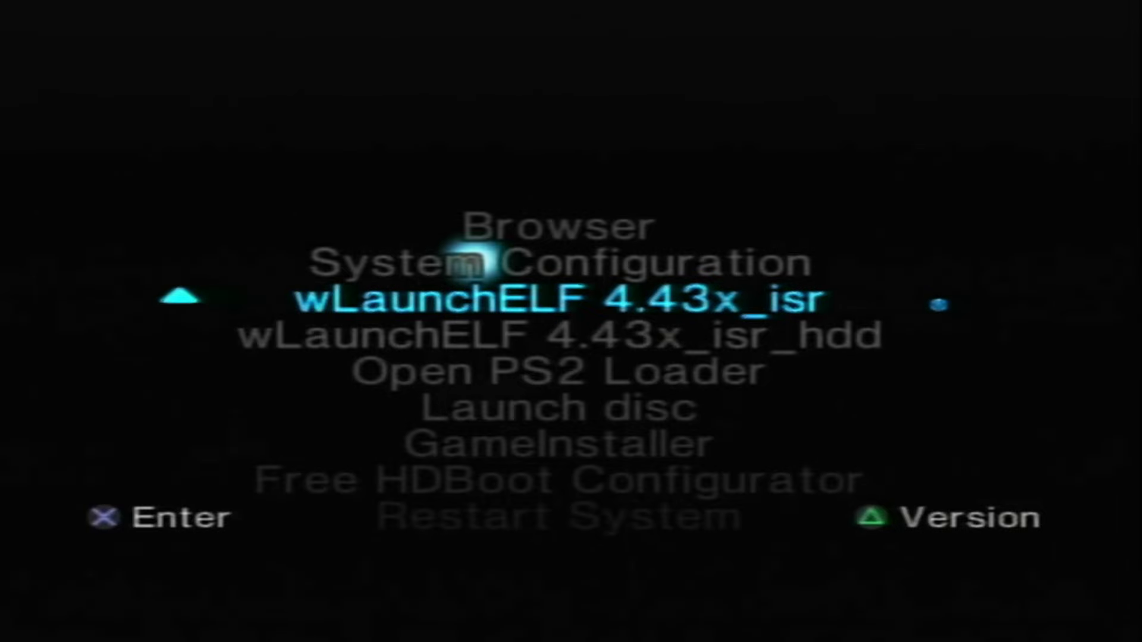
Launch wLaunchELF 4.43x_isr on the PS2, and on the PC open ftp://192.168.0.10 in a new File Explorer window
key(Return)
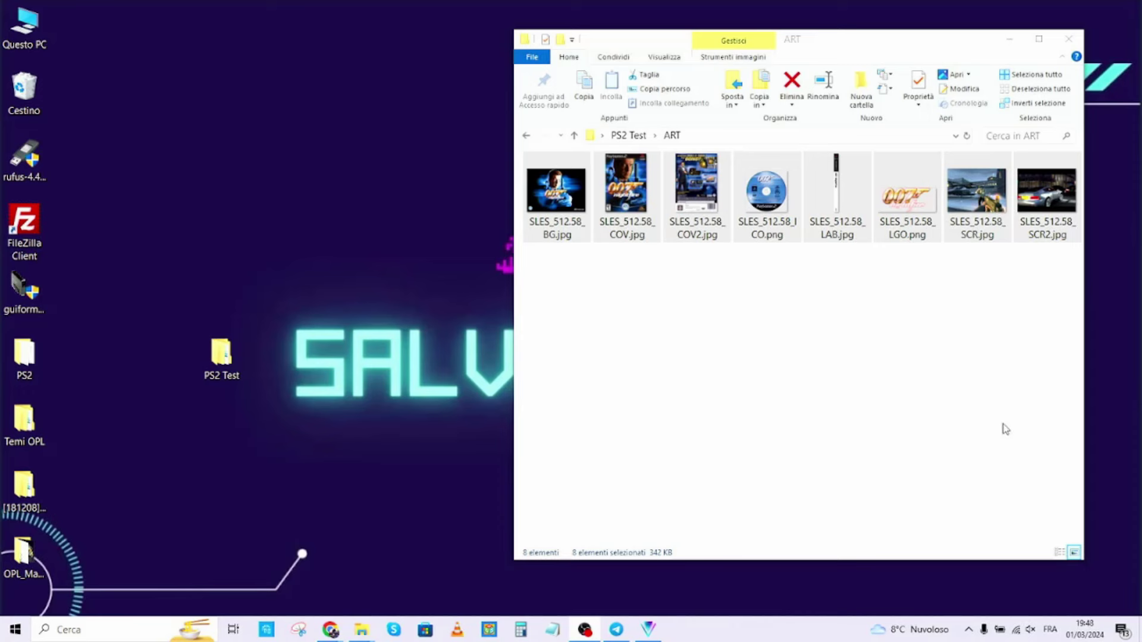
click(79, 633)
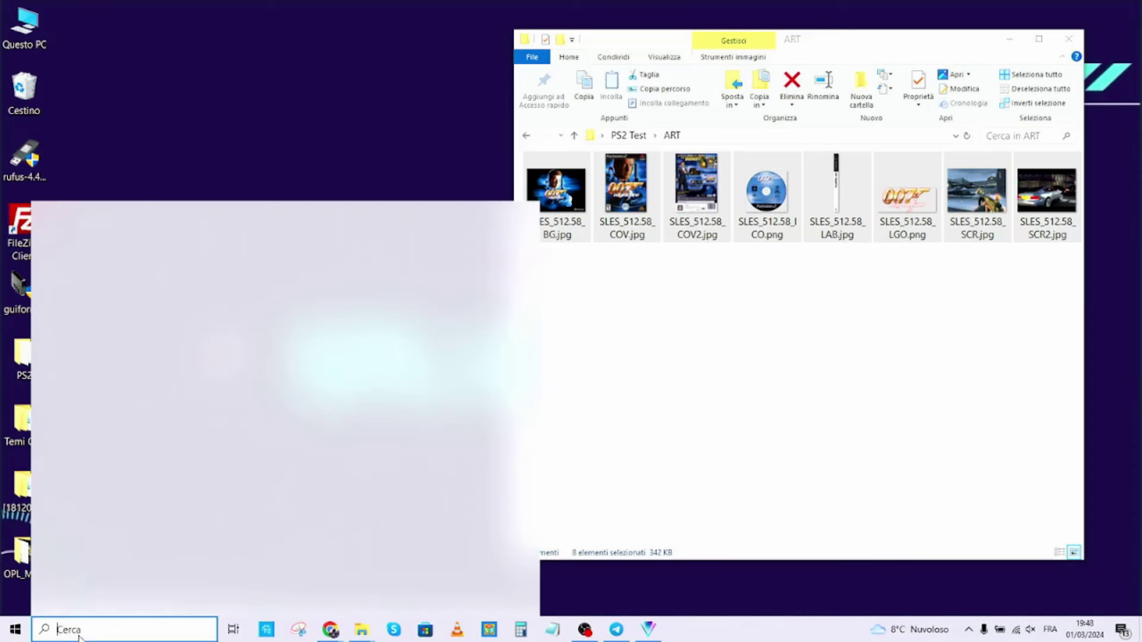
text(esplora)
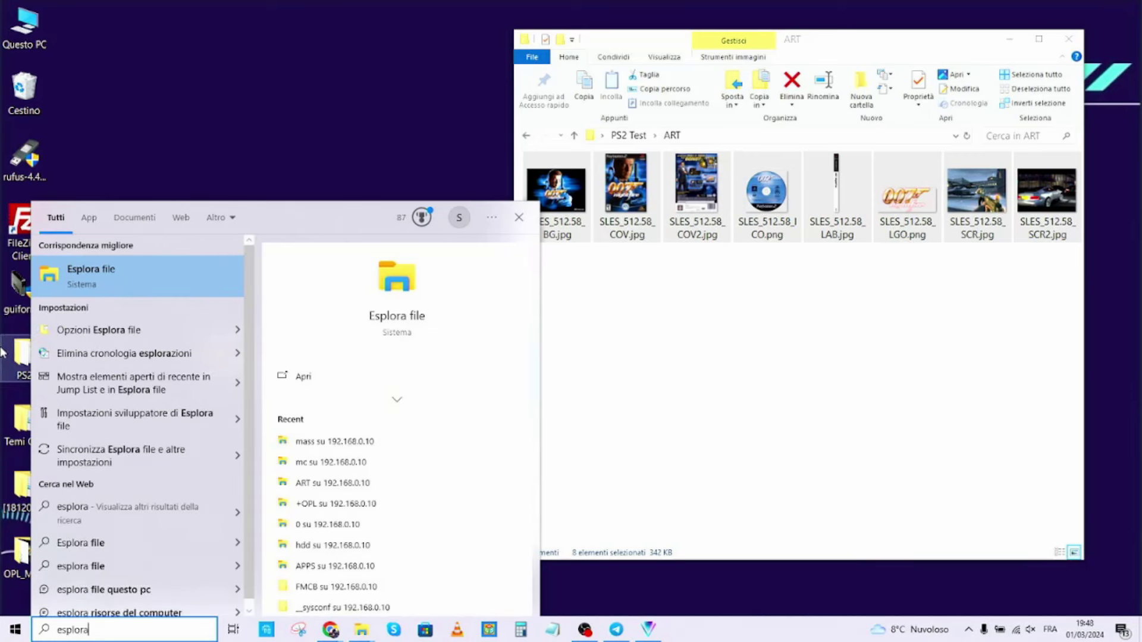
click(117, 284)
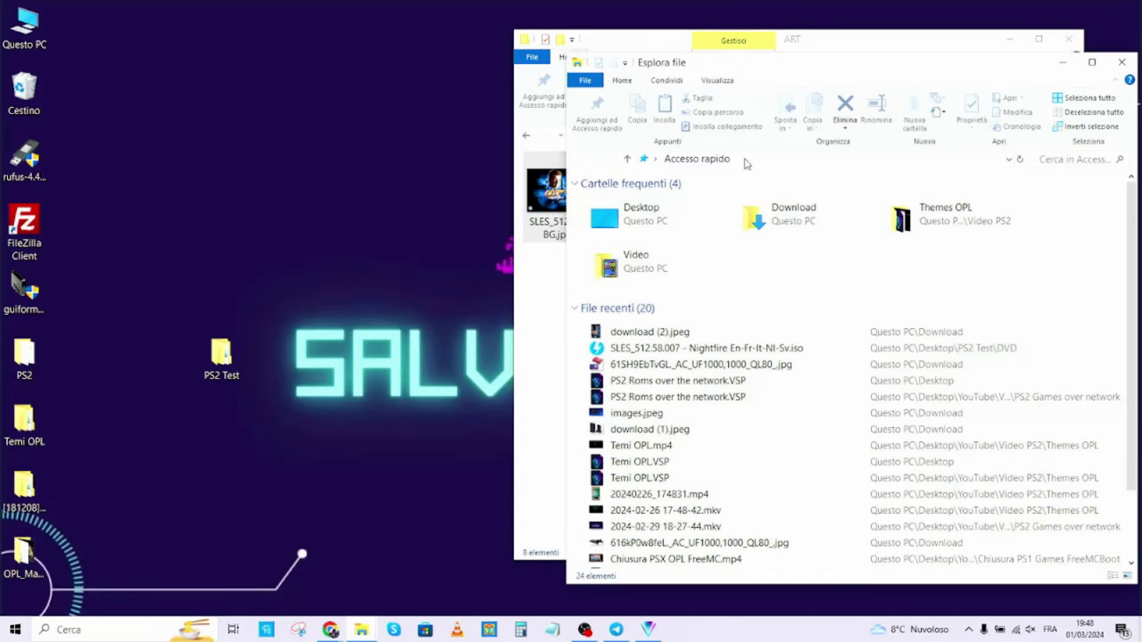
click(760, 158)
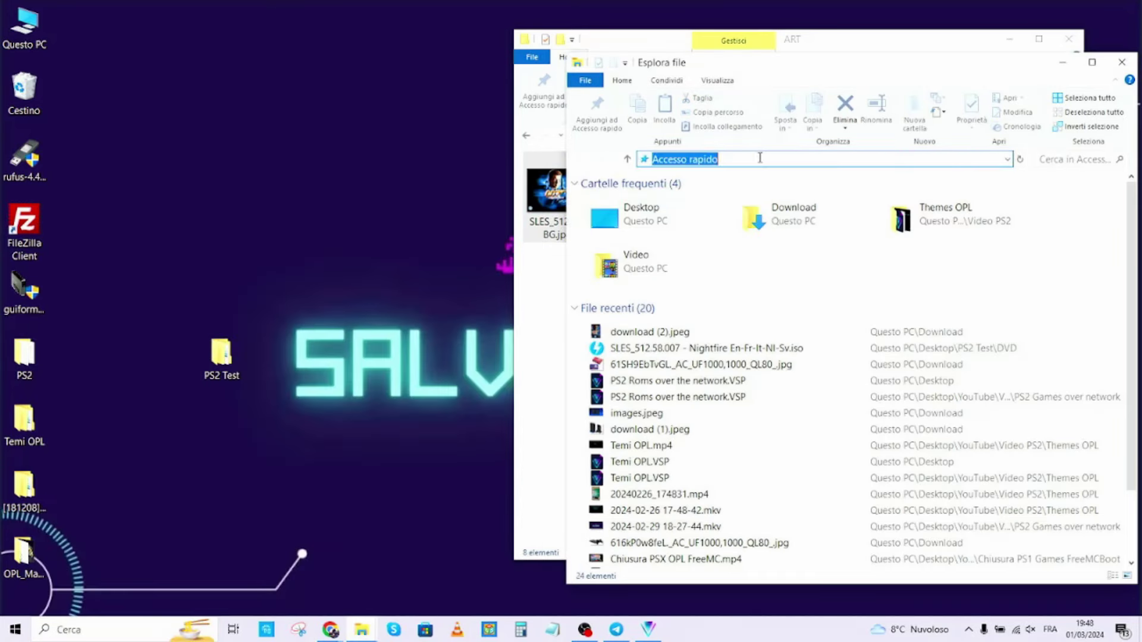
text(ftp)
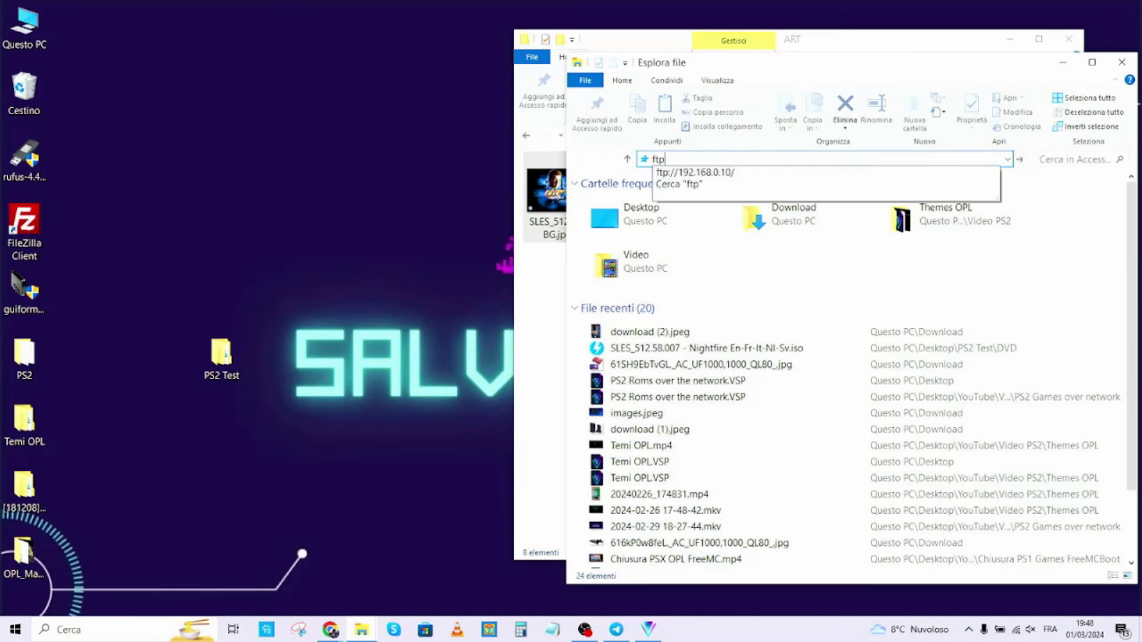
text(:)
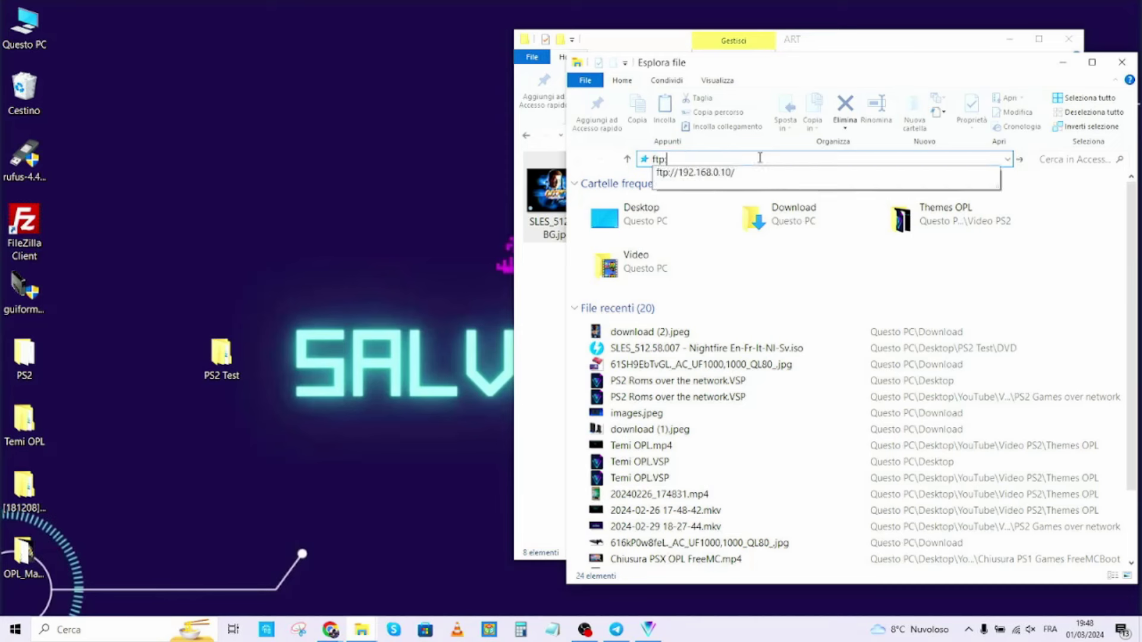
text(//192.168.0.10)
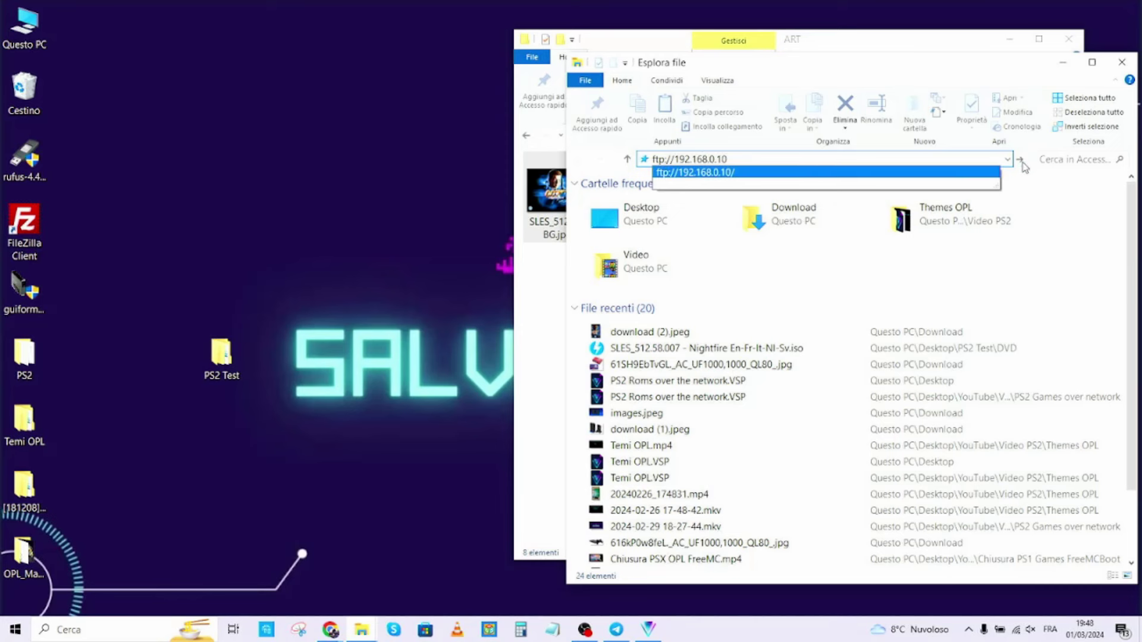
click(1019, 159)
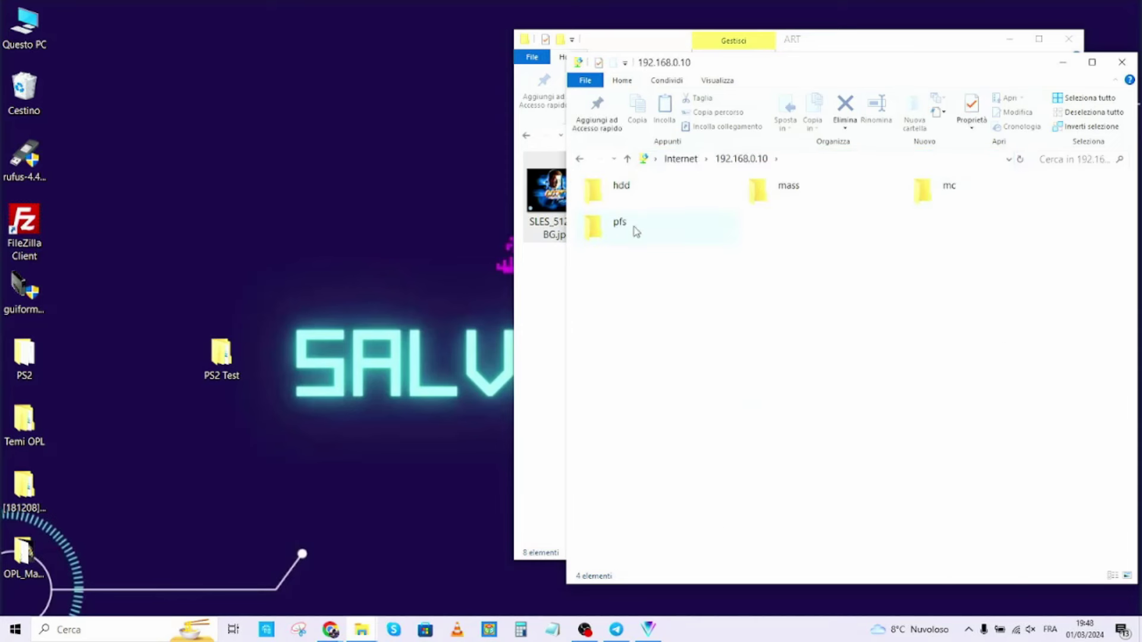
Place the FTP and ART windows side by side and copy all the SLES_512.58 artwork files into hdd/0/+OPL/ART on the PS2
drag(714, 39, 2, 76)
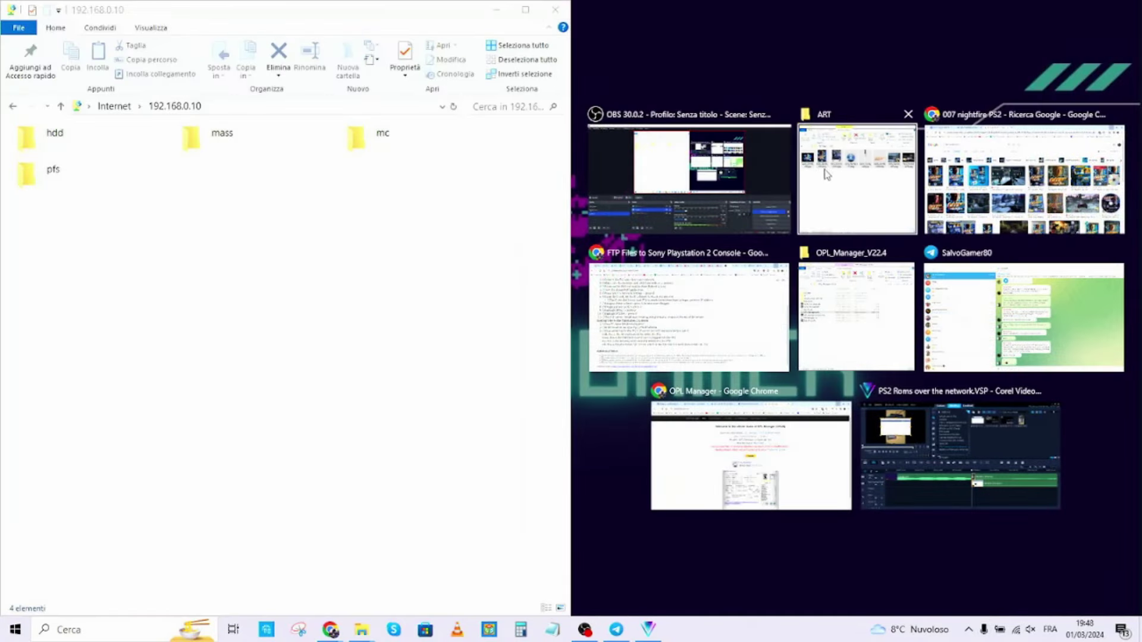
click(856, 173)
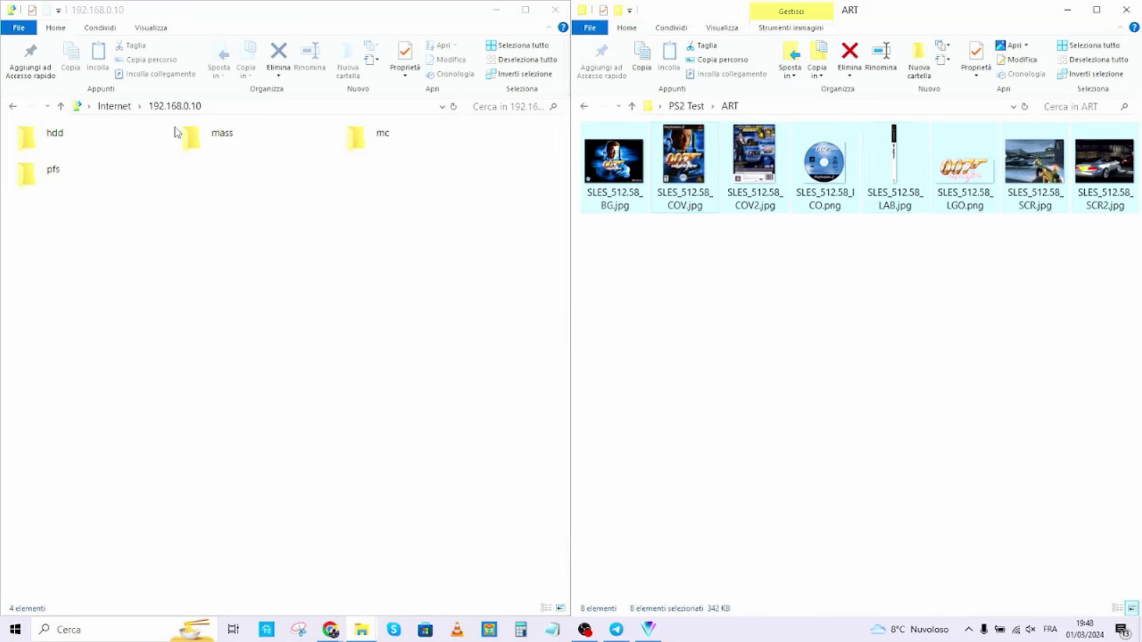
double_click(35, 144)
double_click(24, 143)
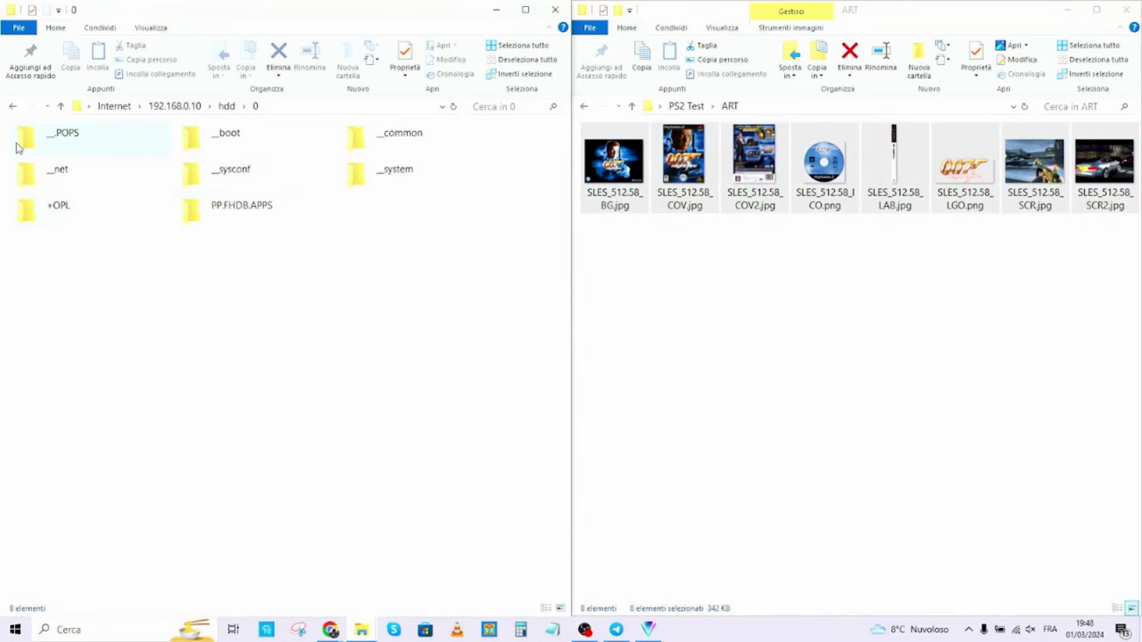
double_click(52, 209)
double_click(207, 143)
click(620, 152)
drag(620, 153, 405, 573)
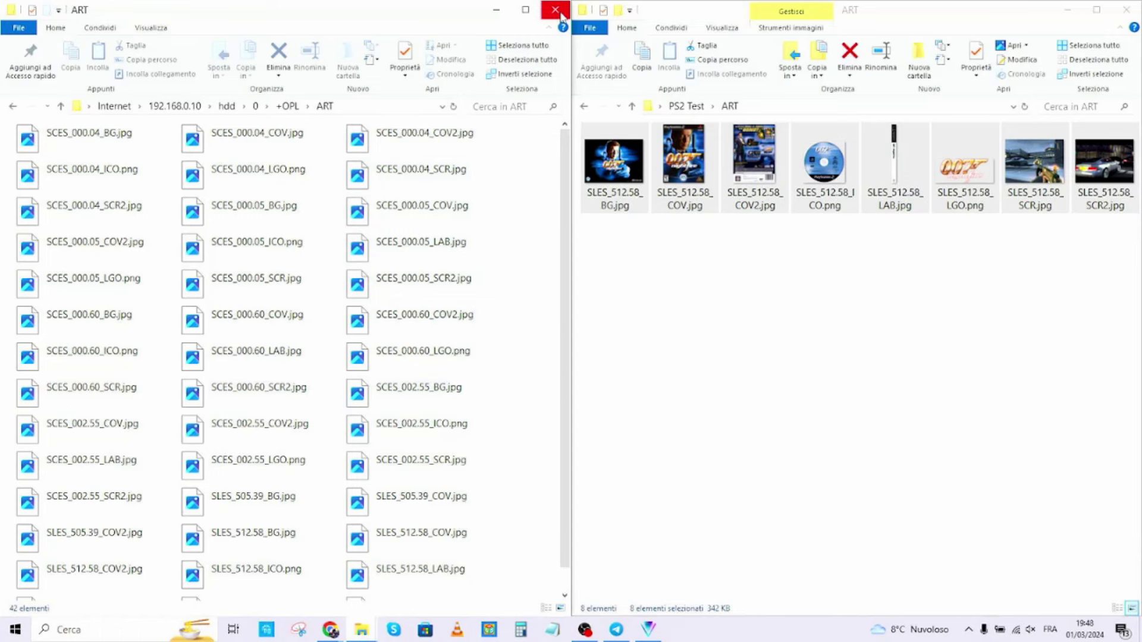
Close the FTP window and the local ART folder window
click(555, 9)
drag(970, 19, 938, 18)
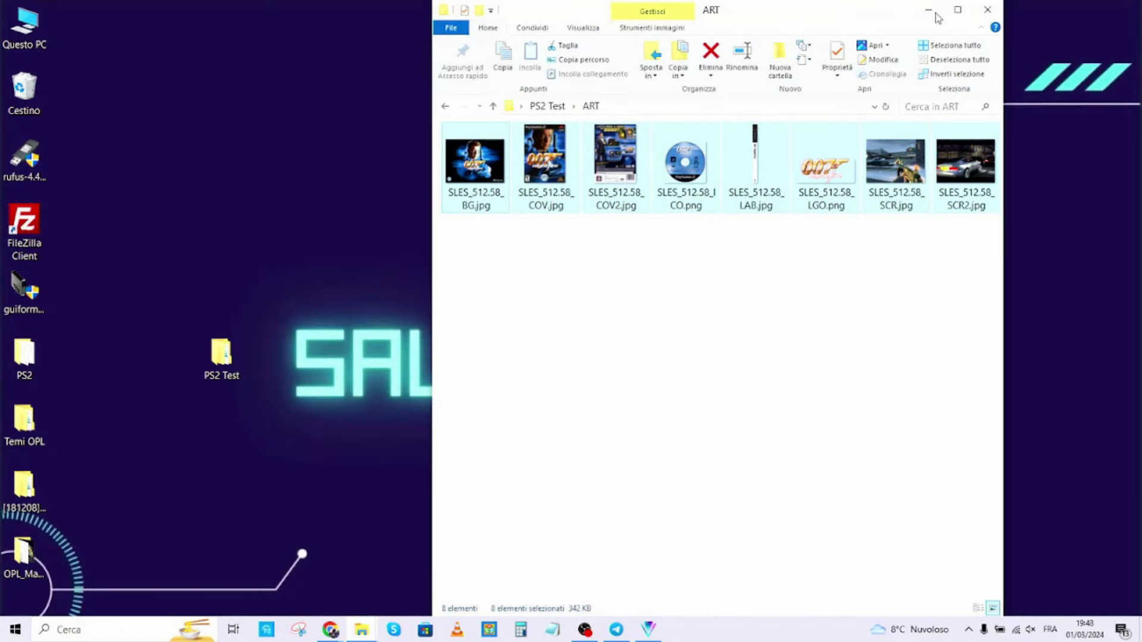
click(985, 10)
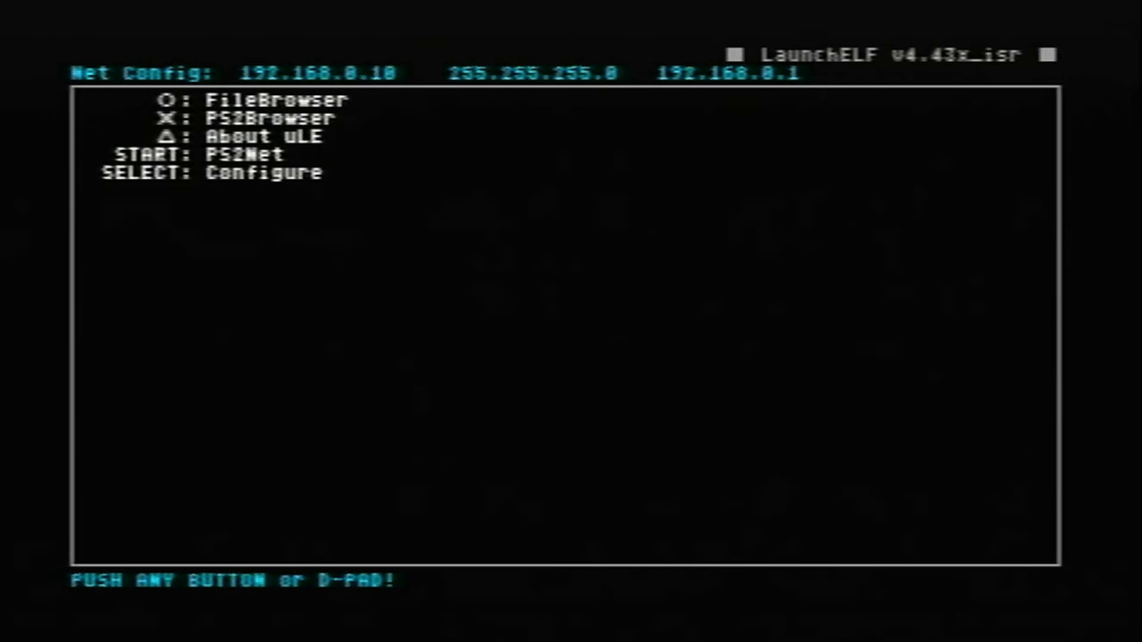
In the wLaunchELF file browser on the PS2, open the Cover folder on the mass:/ device
key(Return)
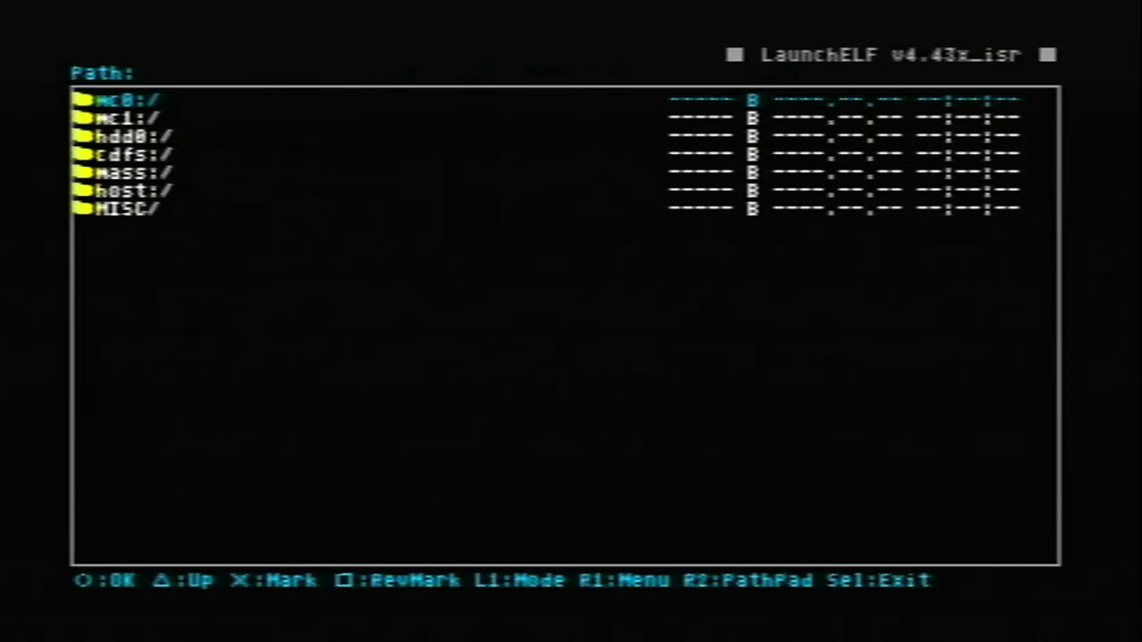
key(Down)
key(Down)
key(Down)
key(Down)
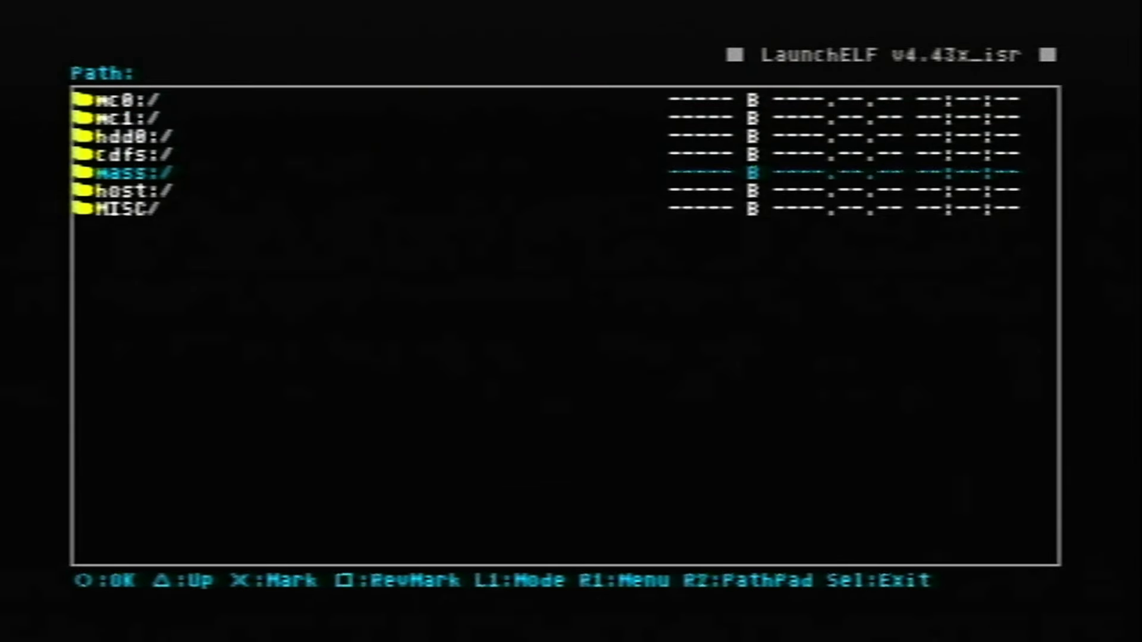
key(Return)
key(Down)
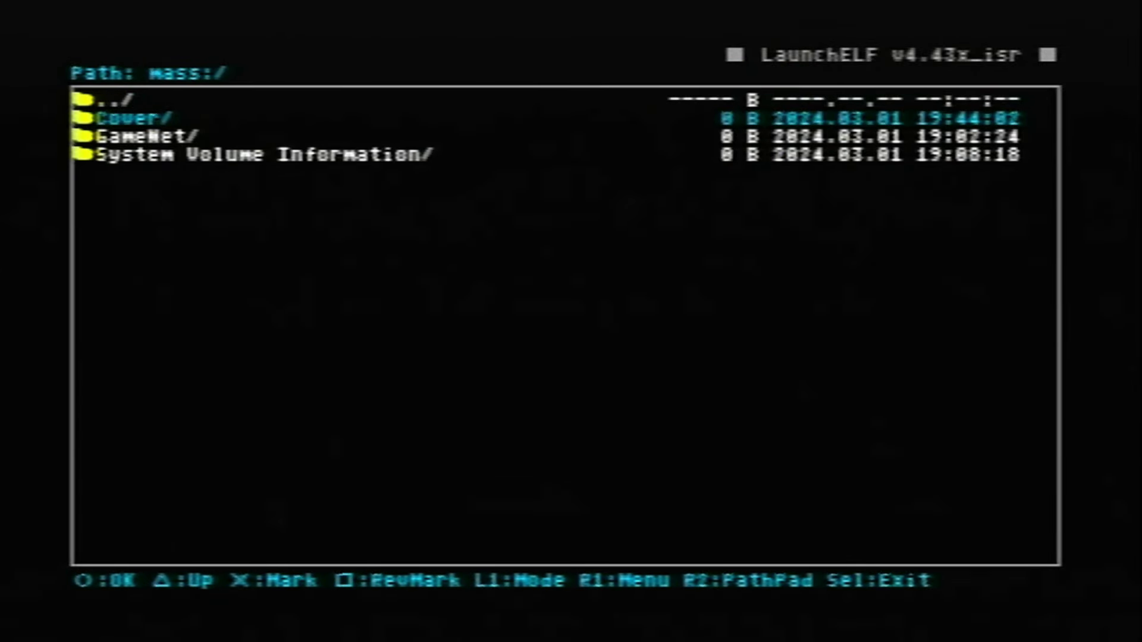
key(Return)
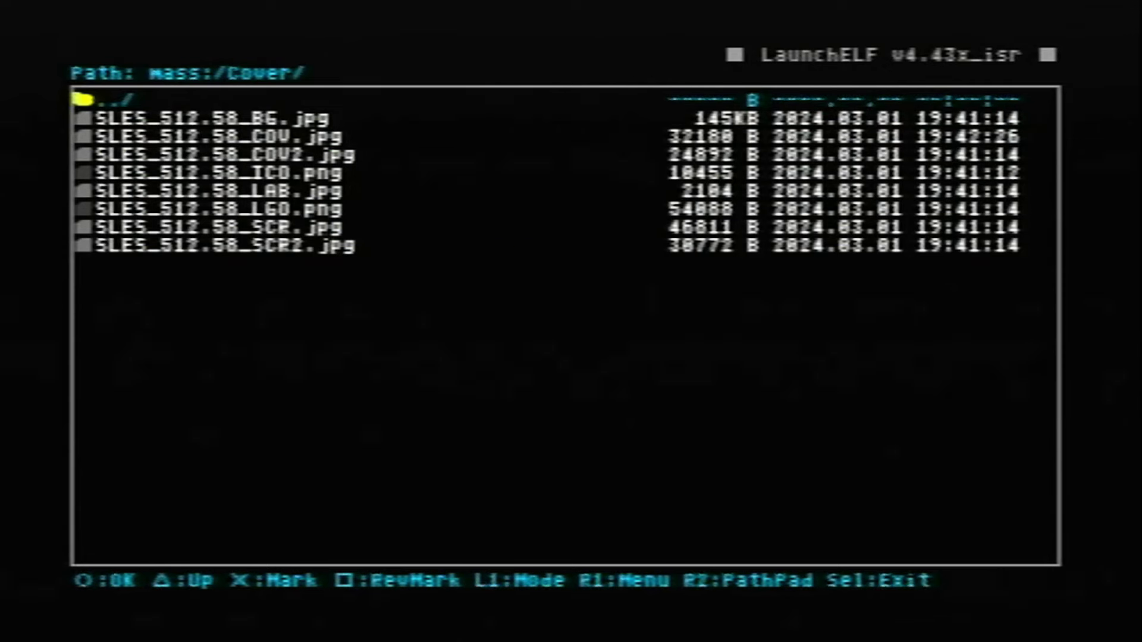
Mark every SLES_512.58 artwork file in mass:/Cover/, from SLES_512.58_BG.jpg through SLES_512.58_SCR2.jpg
key(Down)
key(Down)
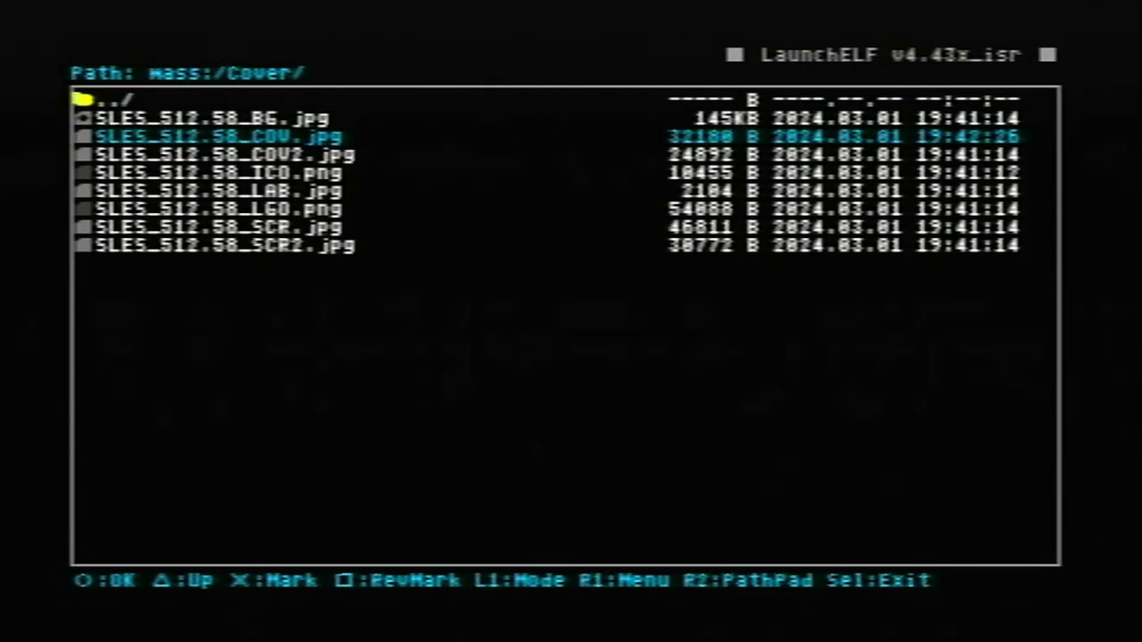
key(Down)
key(Down)
key(Down)
key(Down)
key(Down)
key(Down)
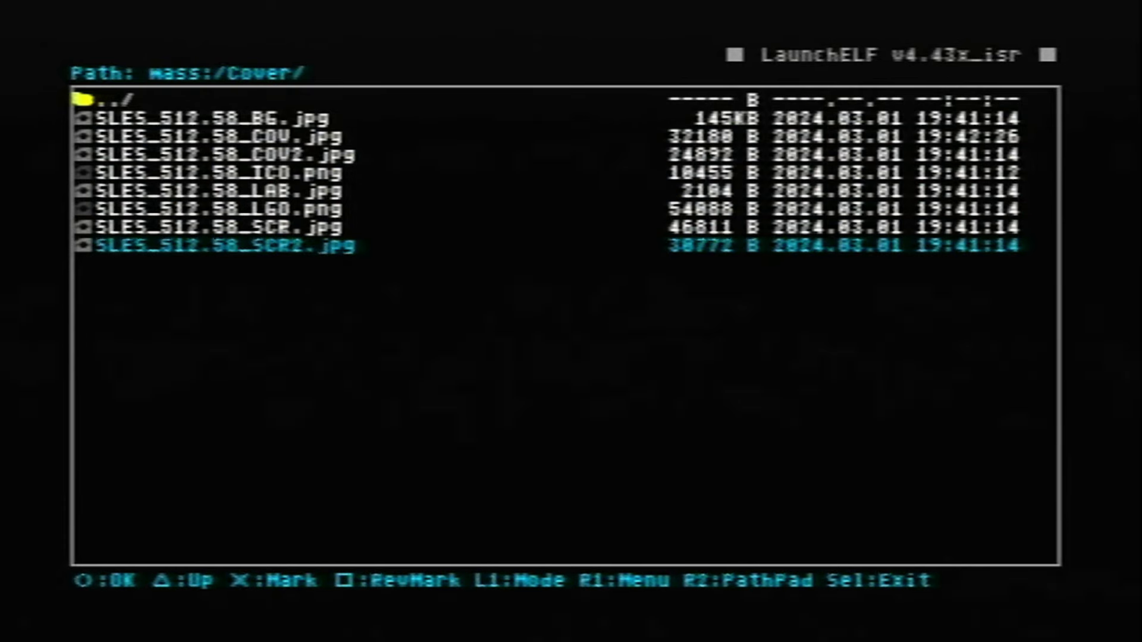
Copy the marked SLES_512.58 artwork files in mass:/Cover/ to the clipboard
key(Up)
key(Up)
key(Up)
key(Up)
key(Up)
key(Up)
key(Up)
key(Up)
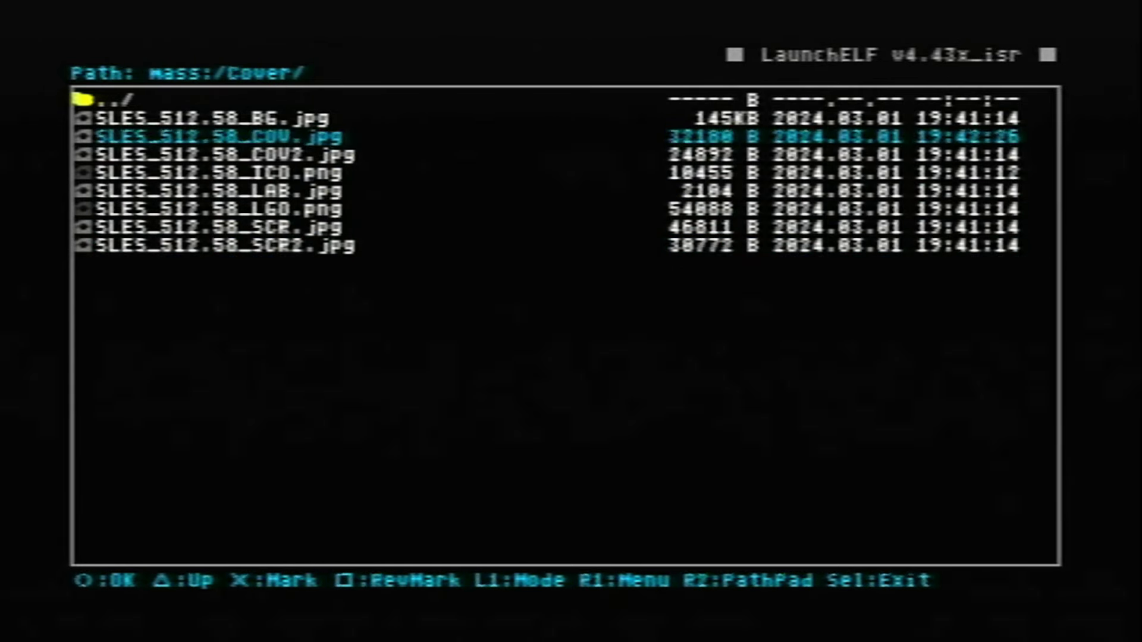
key(Down)
key(Down)
key(Down)
key(Down)
key(Down)
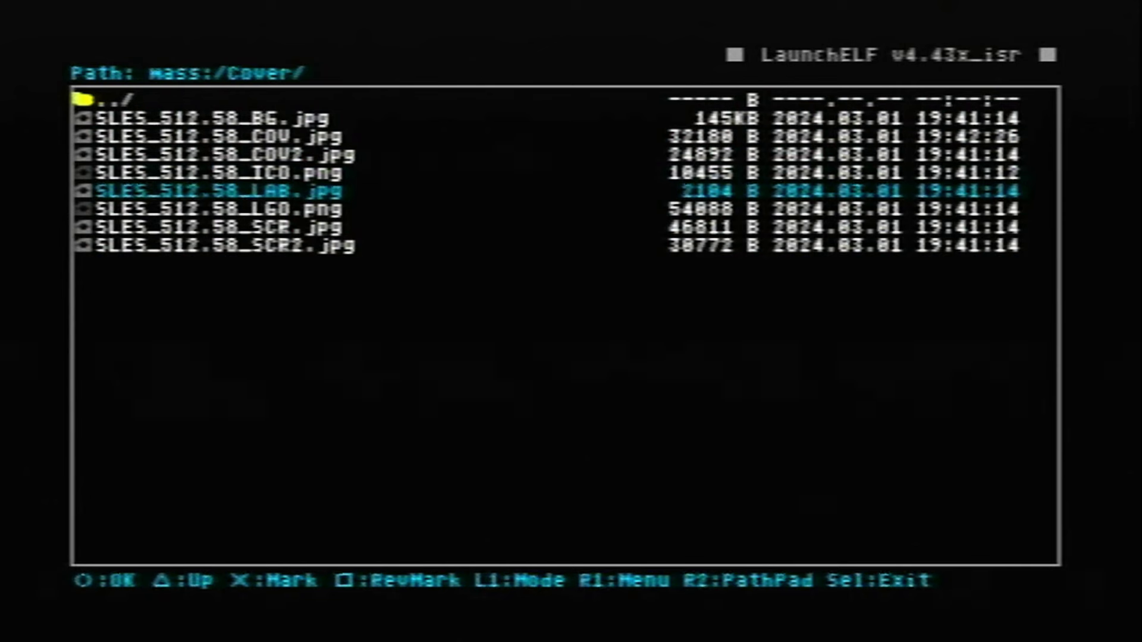
key(Menu)
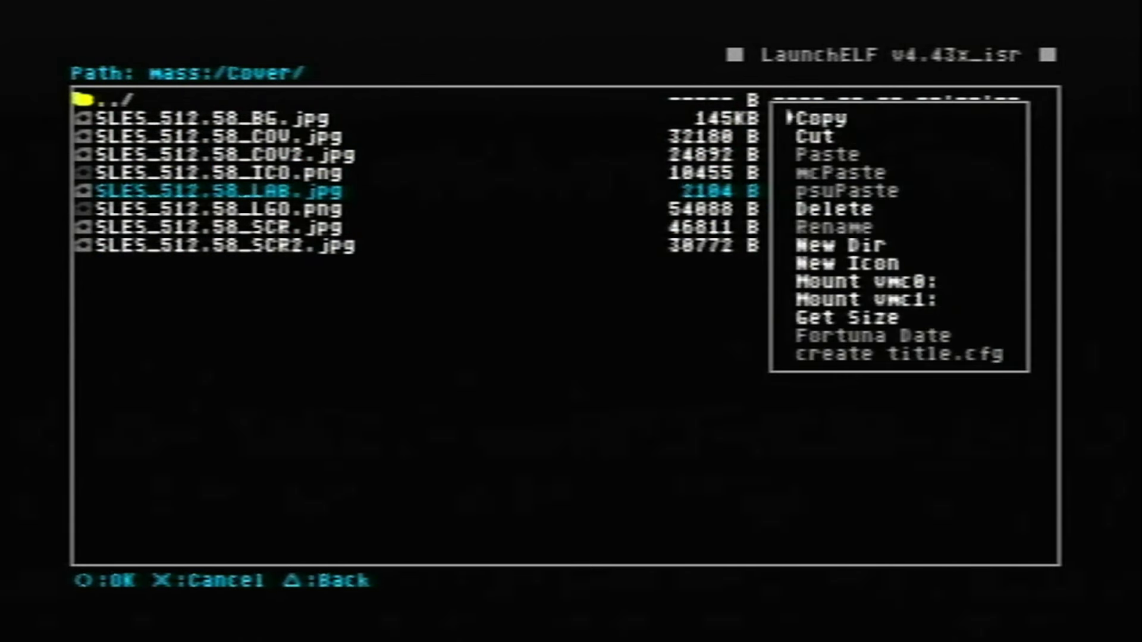
key(Return)
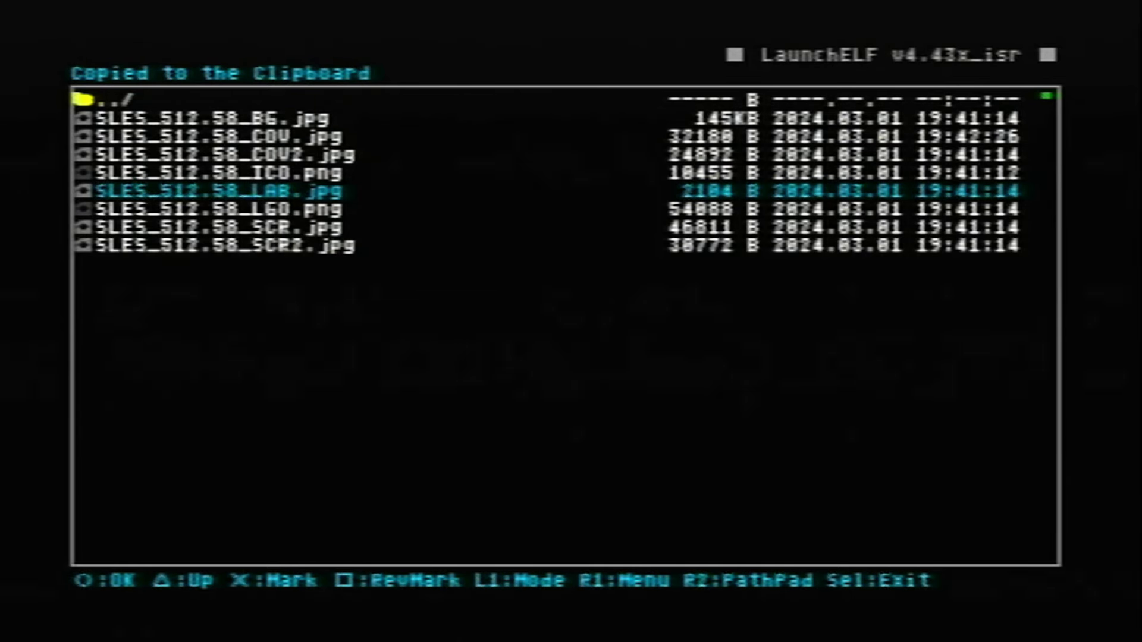
Go back from mass:/Cover/ to the device list and open the hdd0:/ drive
key(BackSpace)
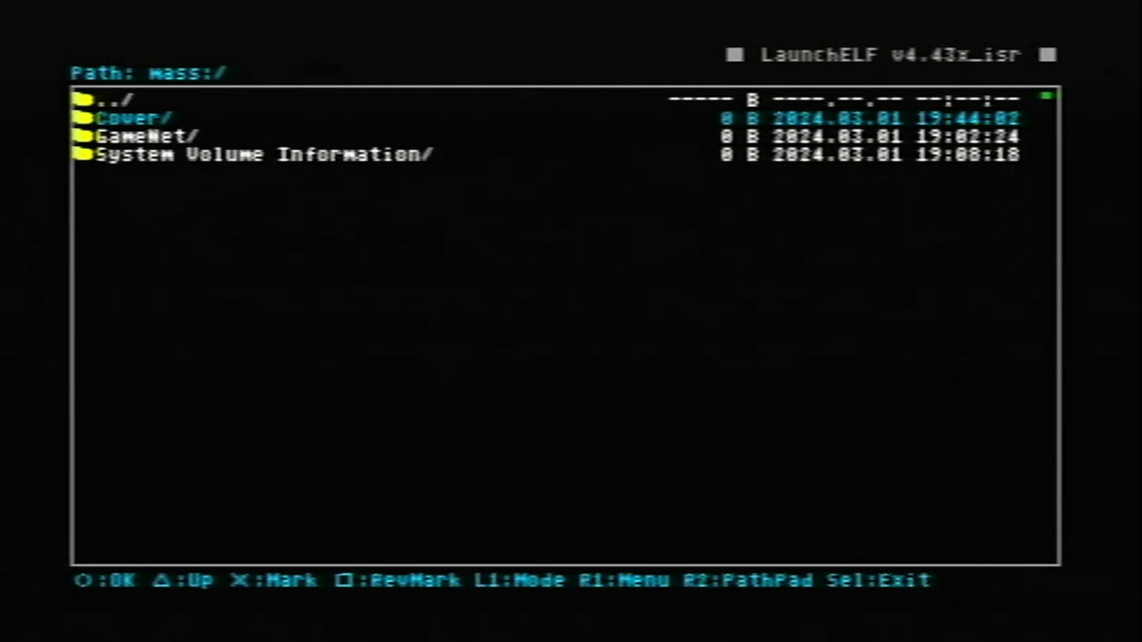
key(BackSpace)
key(Up)
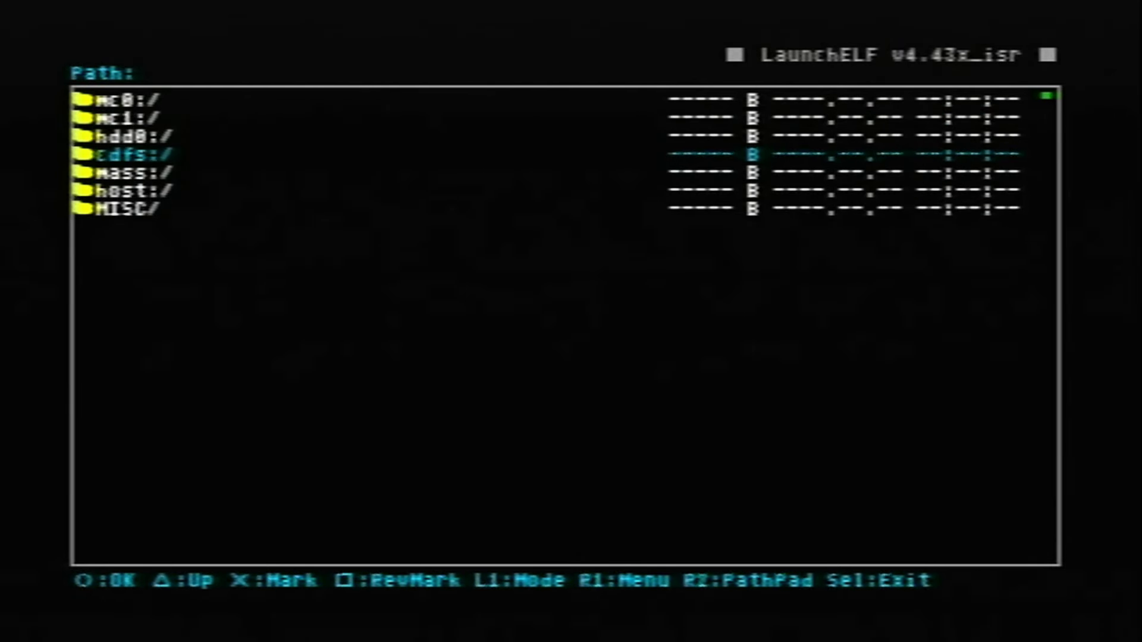
key(Up)
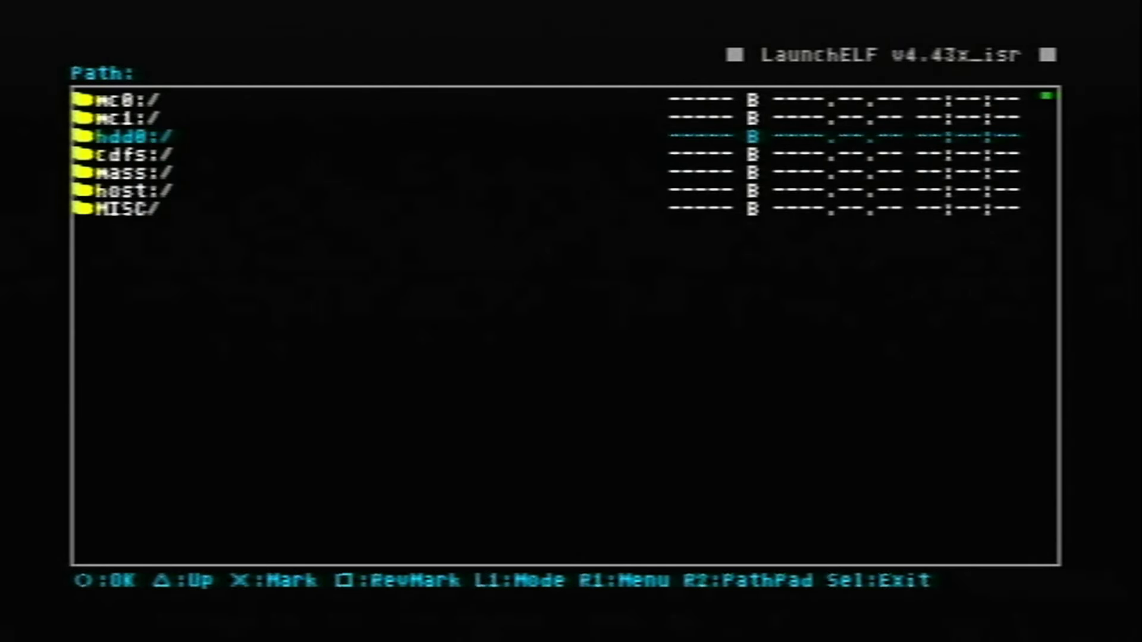
key(Return)
Open the ART folder inside the +OPL partition on hdd0:/
key(Down)
key(Down)
key(Down)
key(Down)
key(Down)
key(Down)
key(Down)
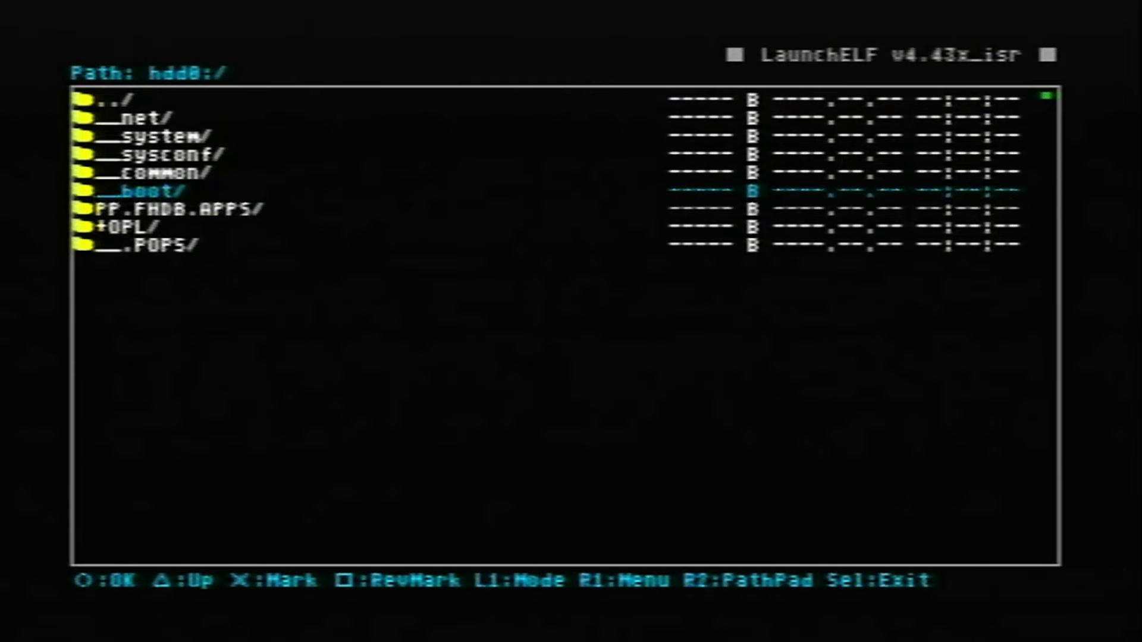
key(Return)
key(Down)
key(Down)
key(Return)
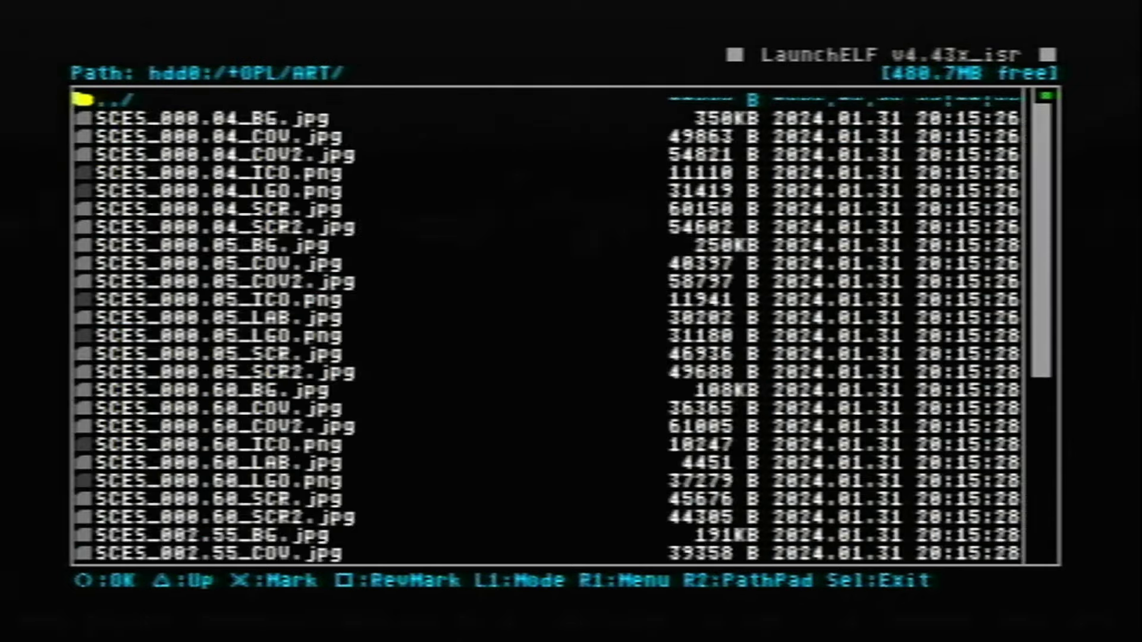
Bring up the Paste command in hdd0:/+OPL/ART/ without pasting, and exit the file browser to the LaunchELF start screen
key(Menu)
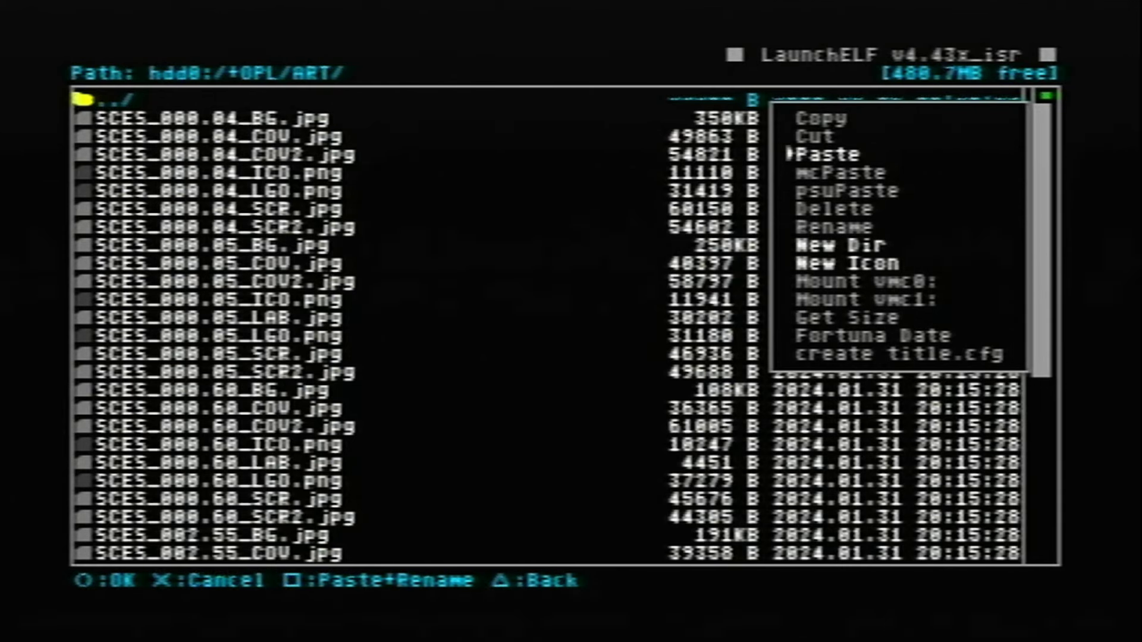
key(Escape)
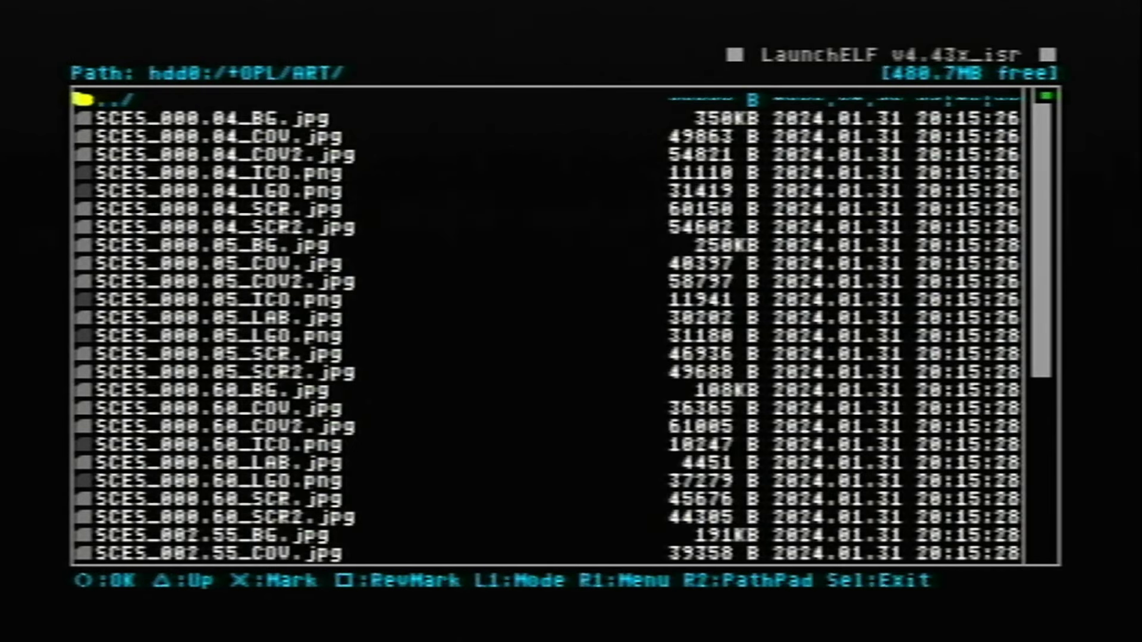
key(BackSpace)
key(BackSpace)
key(Up)
key(Up)
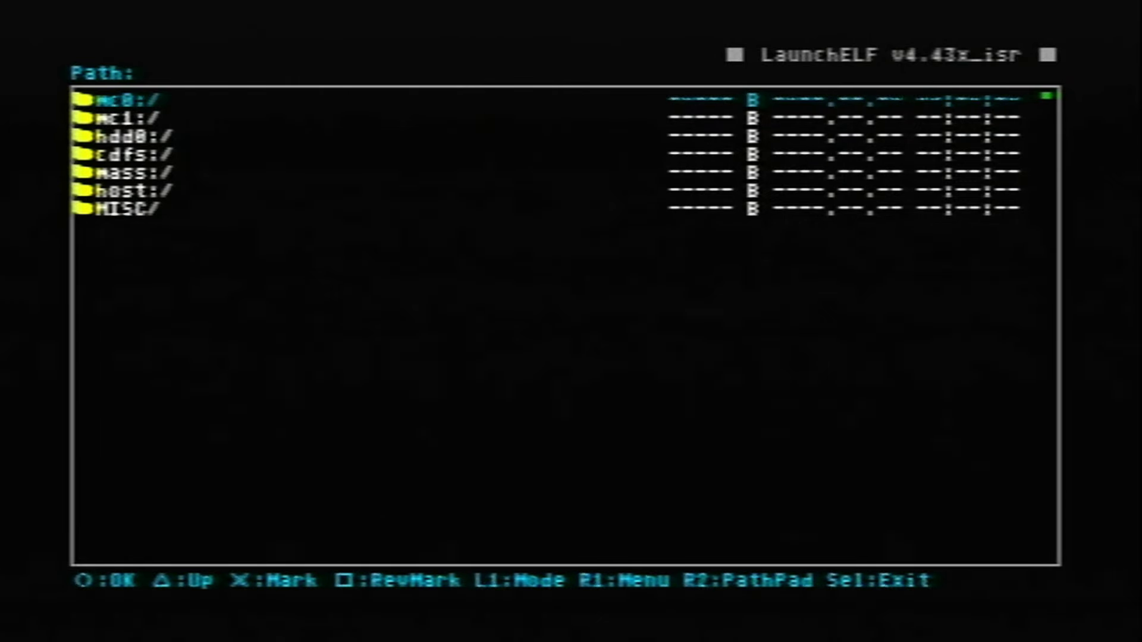
key(Escape)
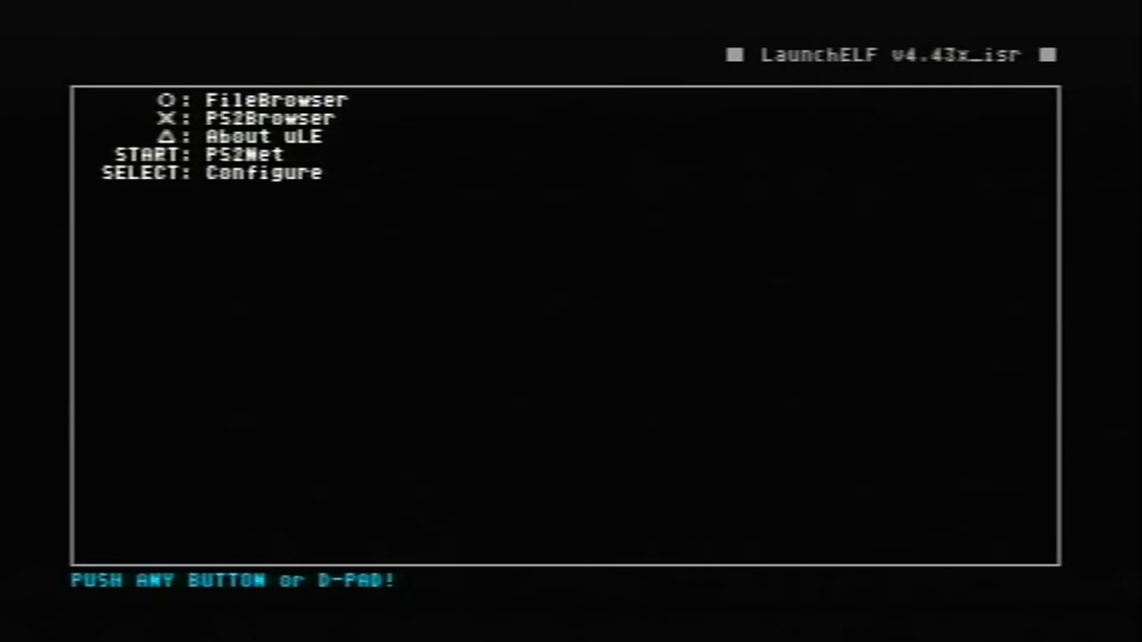
Open LaunchELF's Configure screen at the Button Settings
key(Return)
key(Down)
key(Down)
key(Down)
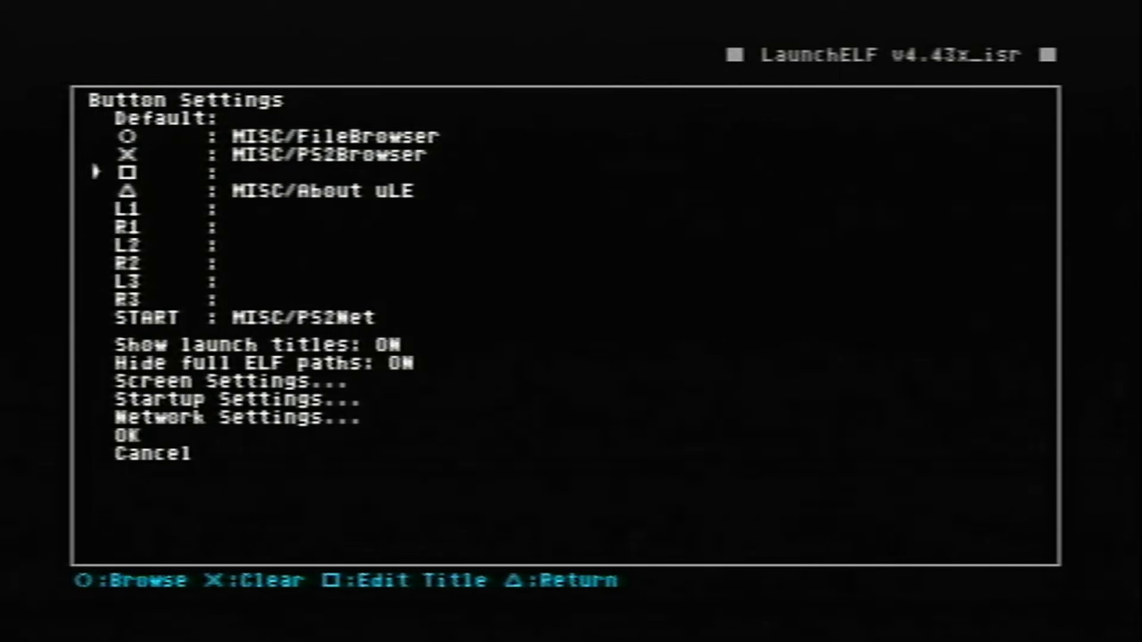
Examine which launch commands are assigned to the controller buttons in Button Settings
key(Down)
key(Down)
key(Down)
key(Down)
key(Up)
key(Up)
key(Up)
key(Up)
key(Up)
key(Down)
key(Down)
key(Down)
key(Down)
key(Down)
key(Up)
key(Up)
key(Up)
key(Up)
key(Up)
key(Down)
key(Down)
key(Down)
key(Down)
key(Down)
key(Up)
key(Up)
key(Up)
key(Up)
key(Up)
Assign PS2Browser from the MISC folder to the X (cross) button
key(Return)
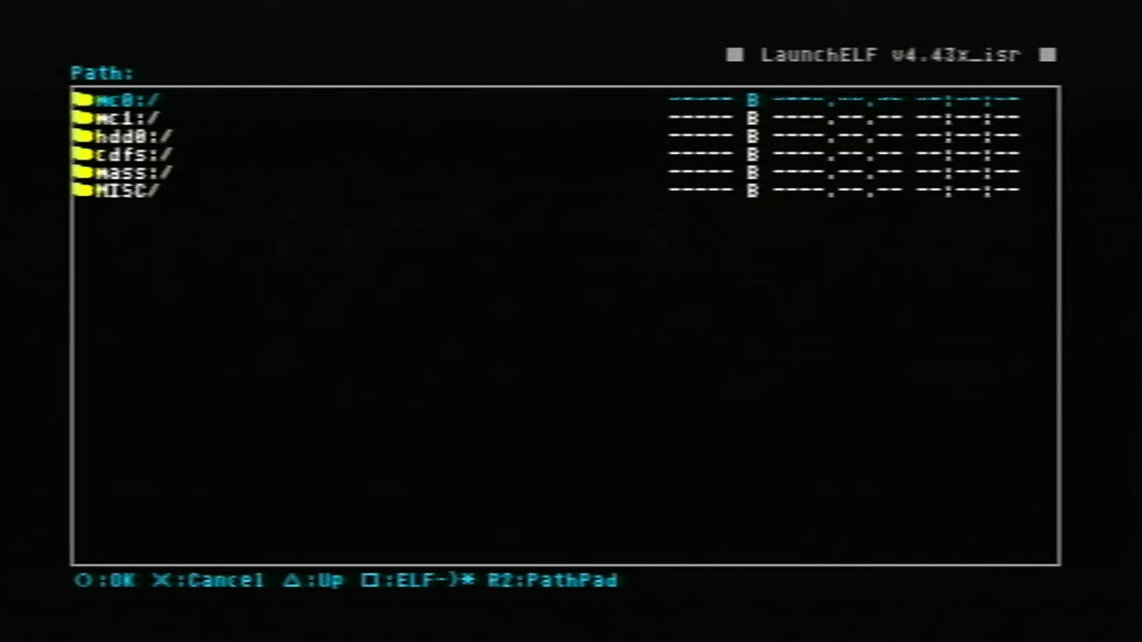
key(Down)
key(Down)
key(Down)
key(Down)
key(Down)
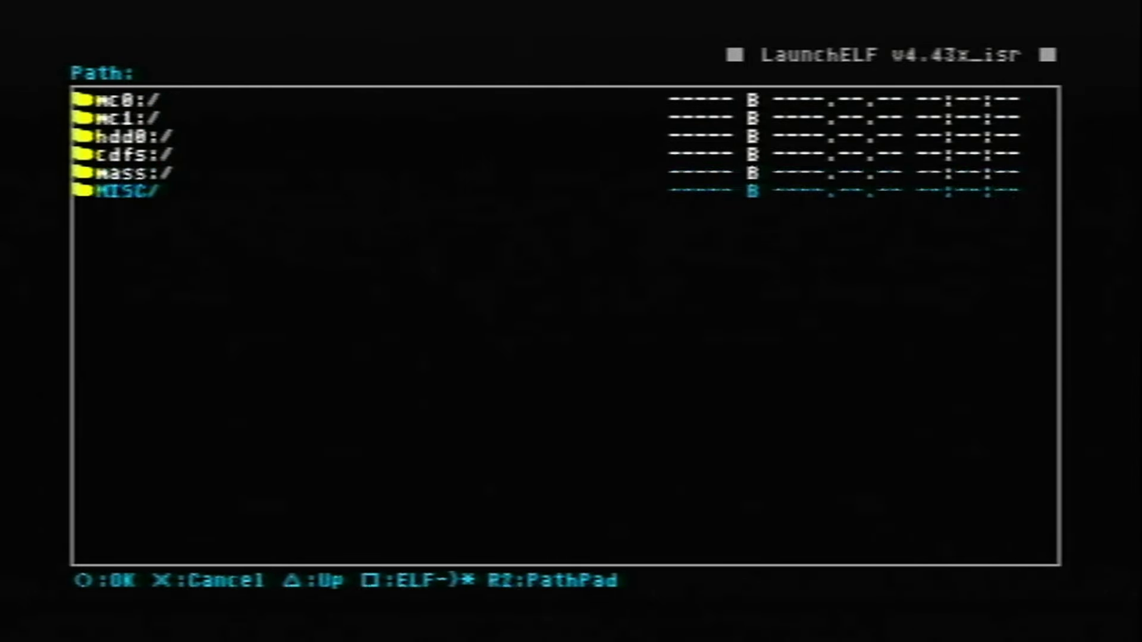
key(Return)
key(Down)
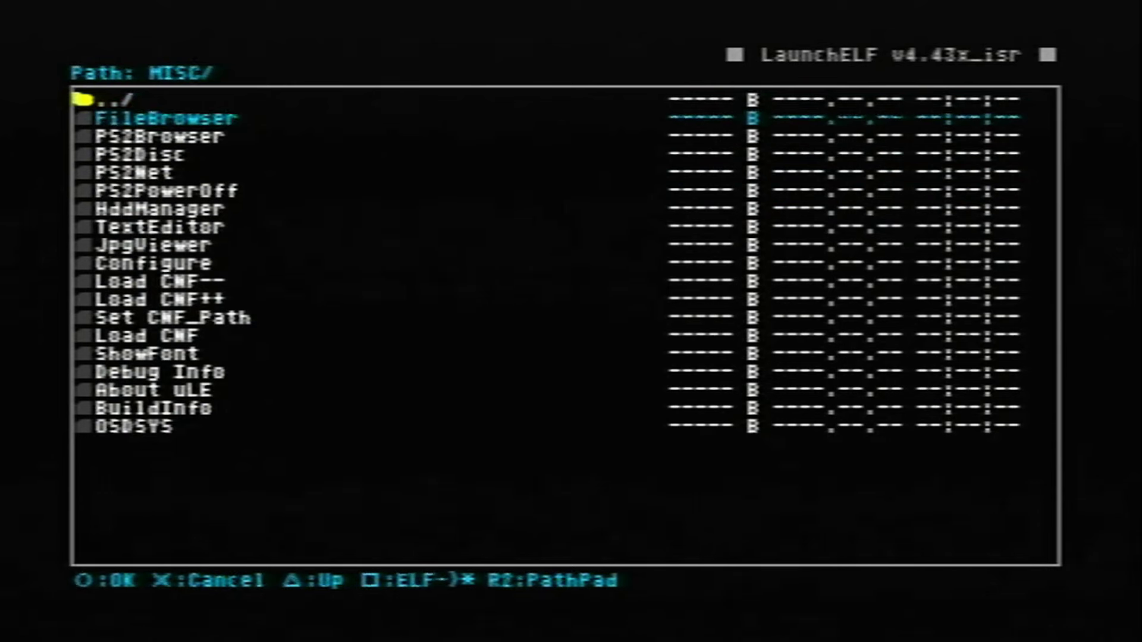
key(Down)
key(Return)
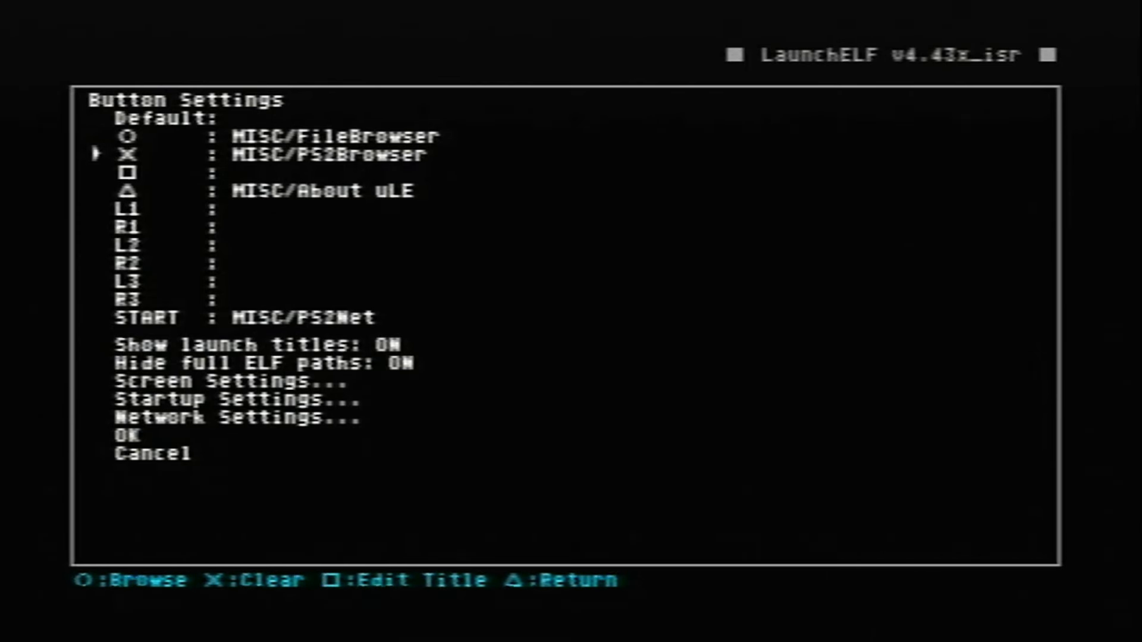
Accept the Button Settings with OK and leave LaunchELF for the PS2 system menu
key(Down)
key(Down)
key(Down)
key(Down)
key(Down)
key(Down)
key(Down)
key(Down)
key(Down)
key(Down)
key(Down)
key(Down)
key(Down)
key(Down)
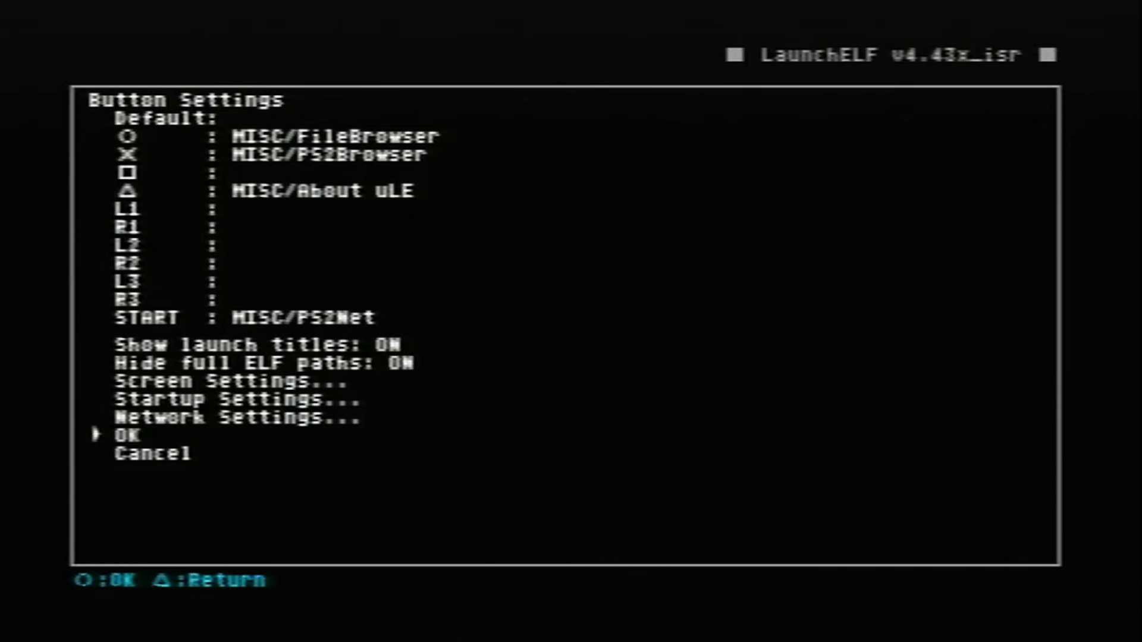
key(Return)
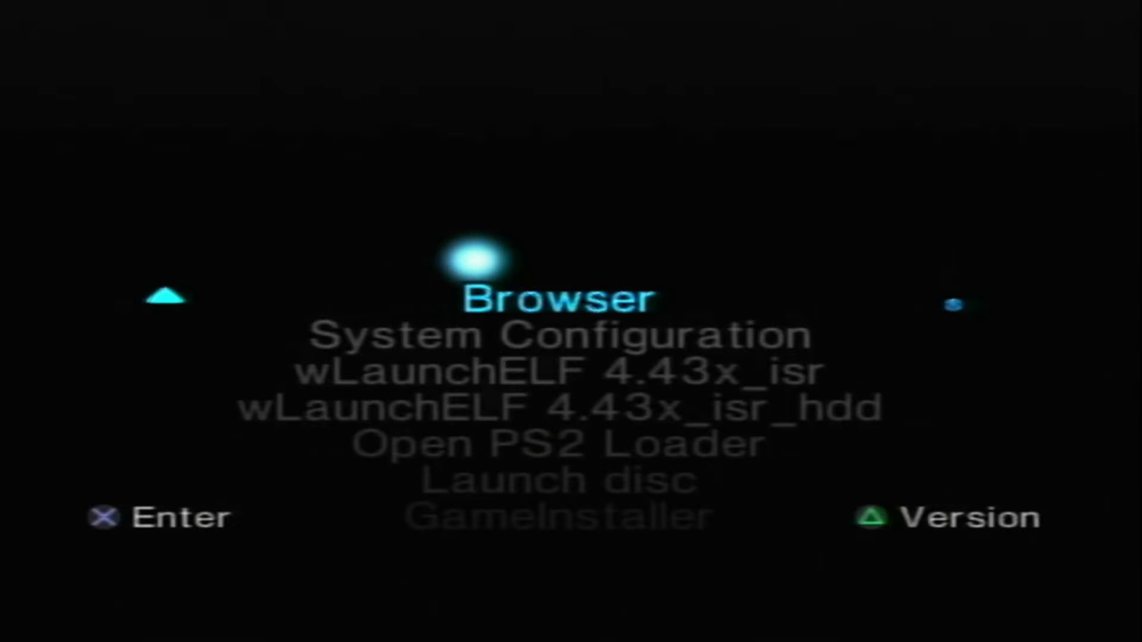
Launch Open PS2 Loader from the PS2 system menu and run 007 NightFire from the HDD Games list
key(Down)
key(Down)
key(Down)
key(Down)
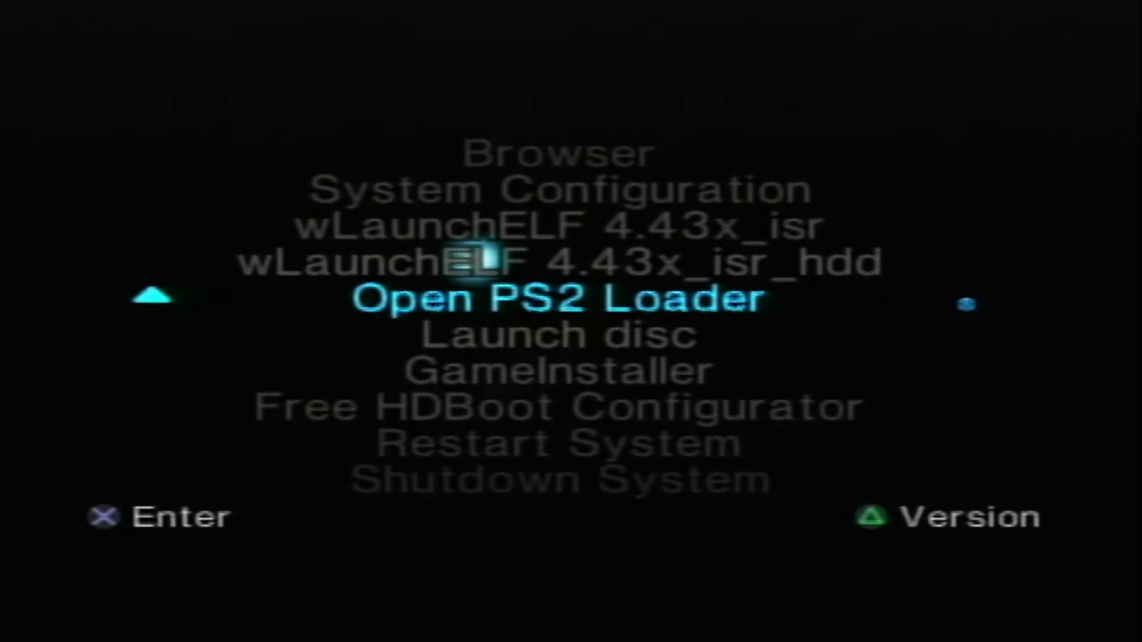
key(Return)
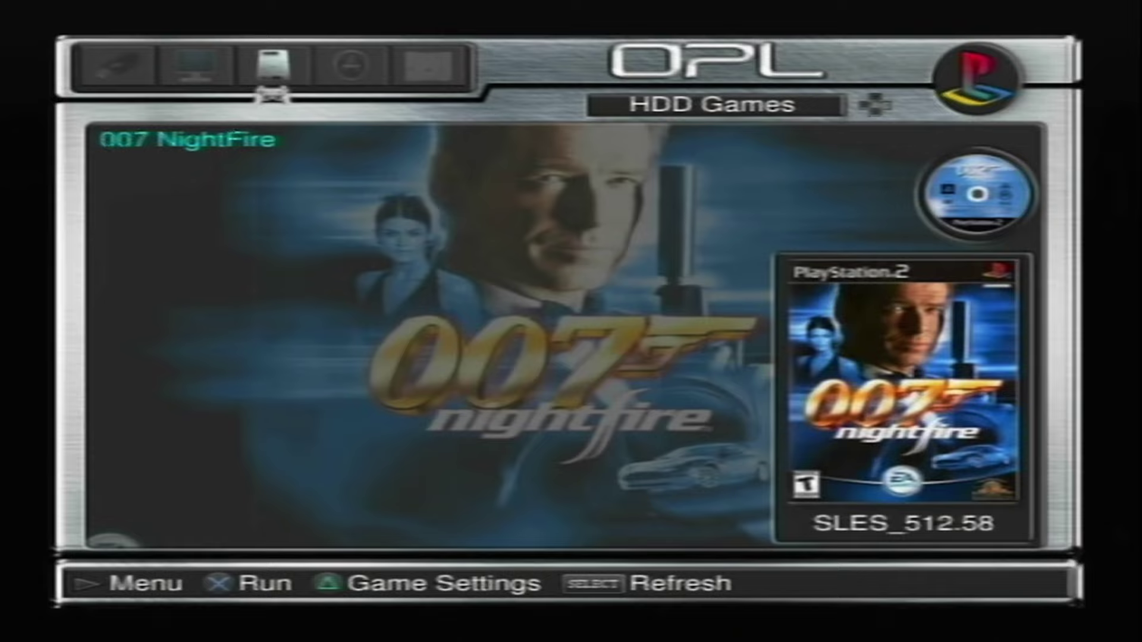
key(Return)
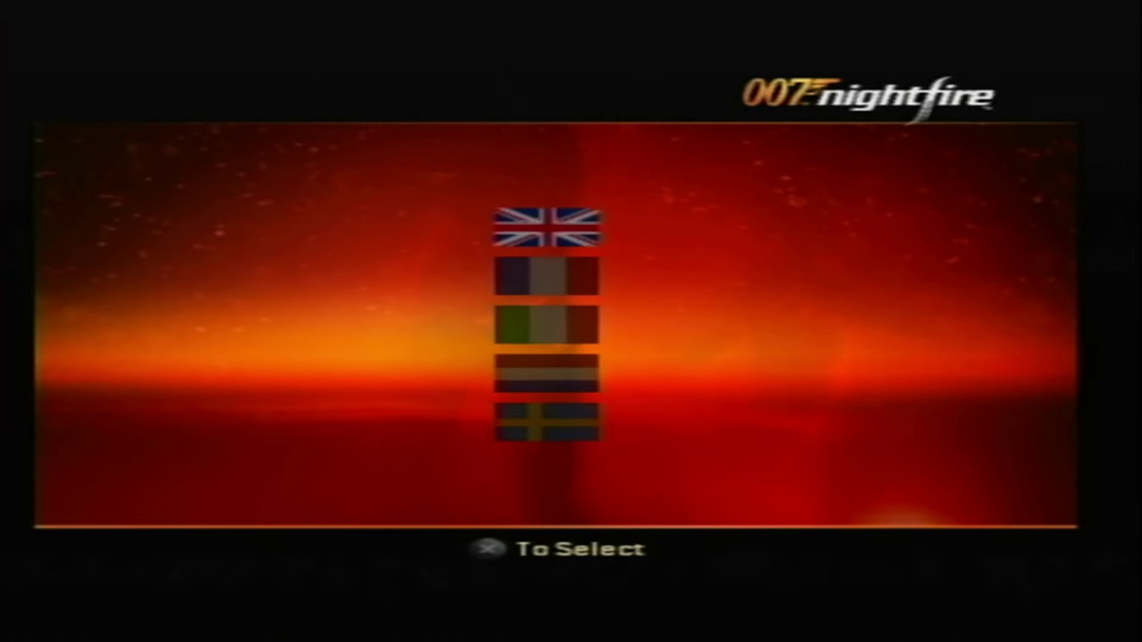
Select Italian as the game language and continue past the 007 NightFire title screen
key(Down)
key(Down)
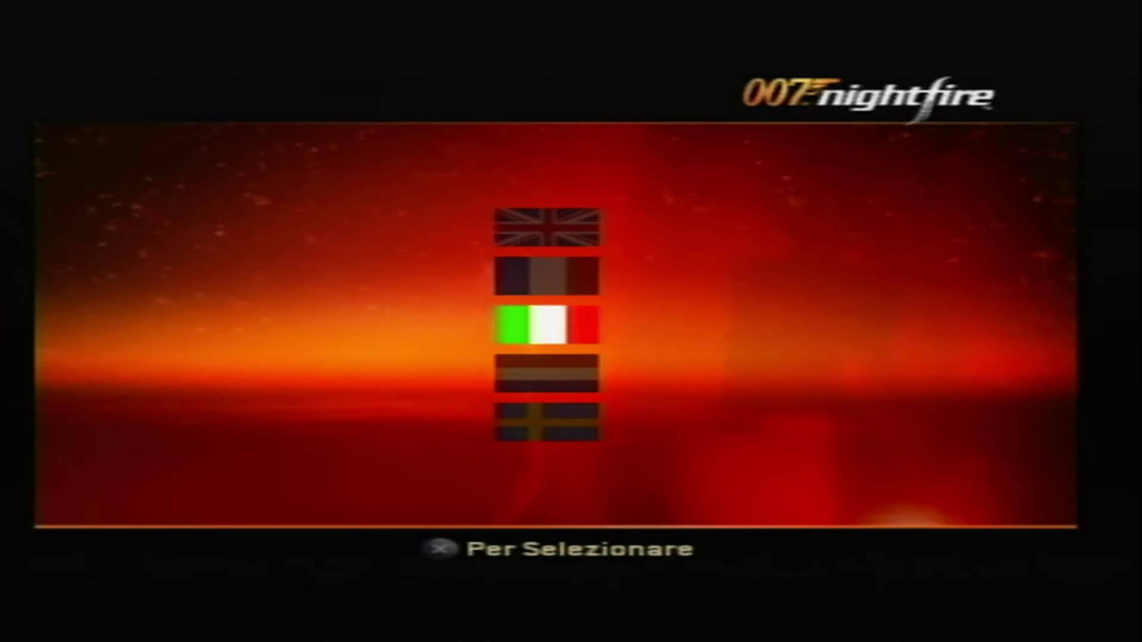
key(Return)
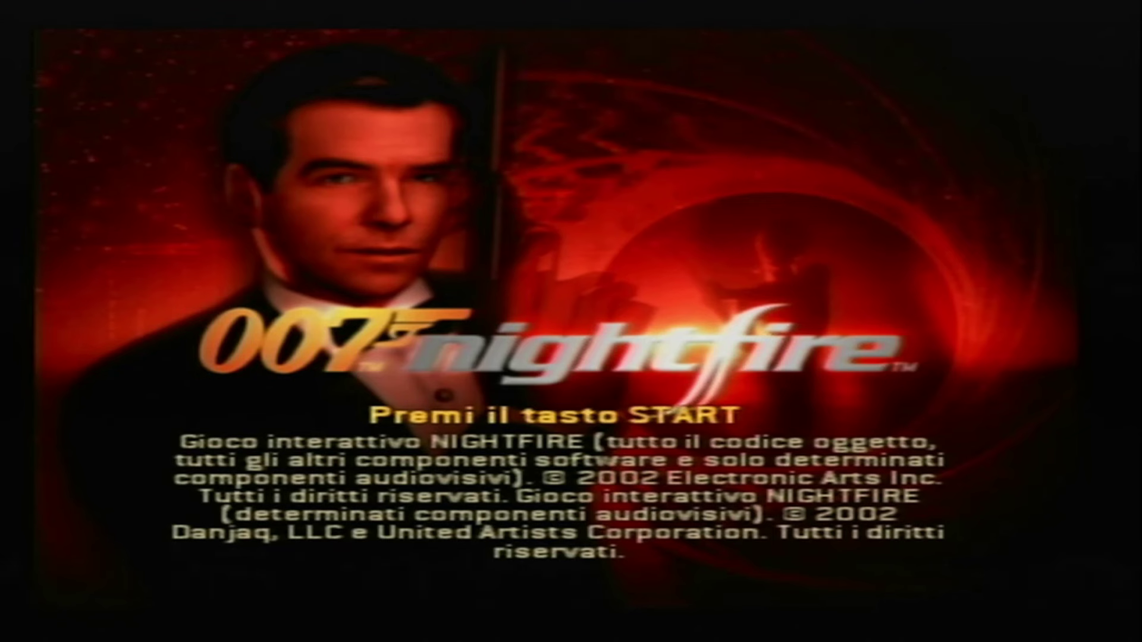
key(Return)
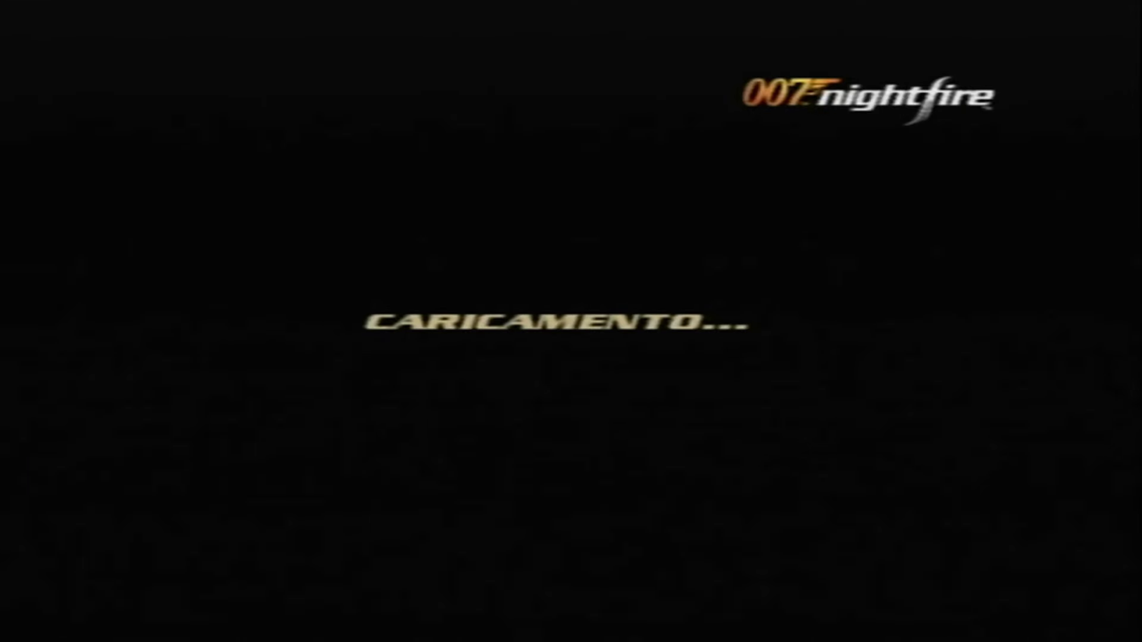